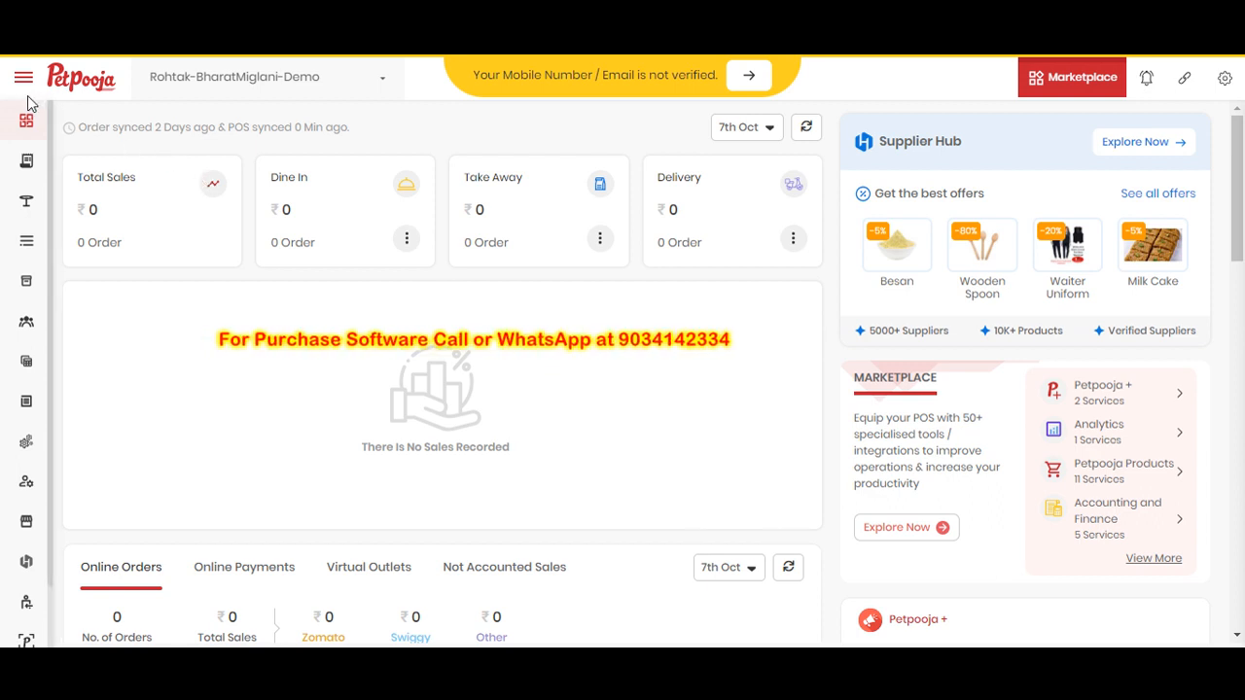
# Open the Base Menu item list from the Menu & Discounts section of Menu Management
pyautogui.moveTo(27, 122)
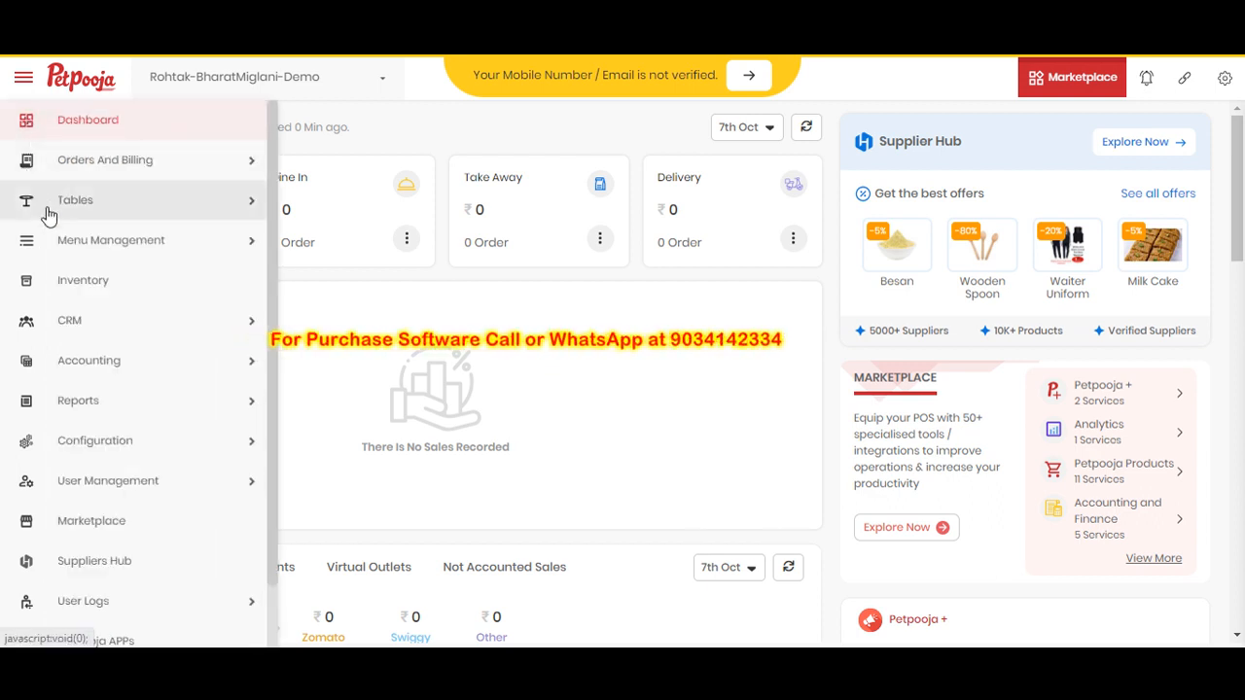
pyautogui.click(53, 243)
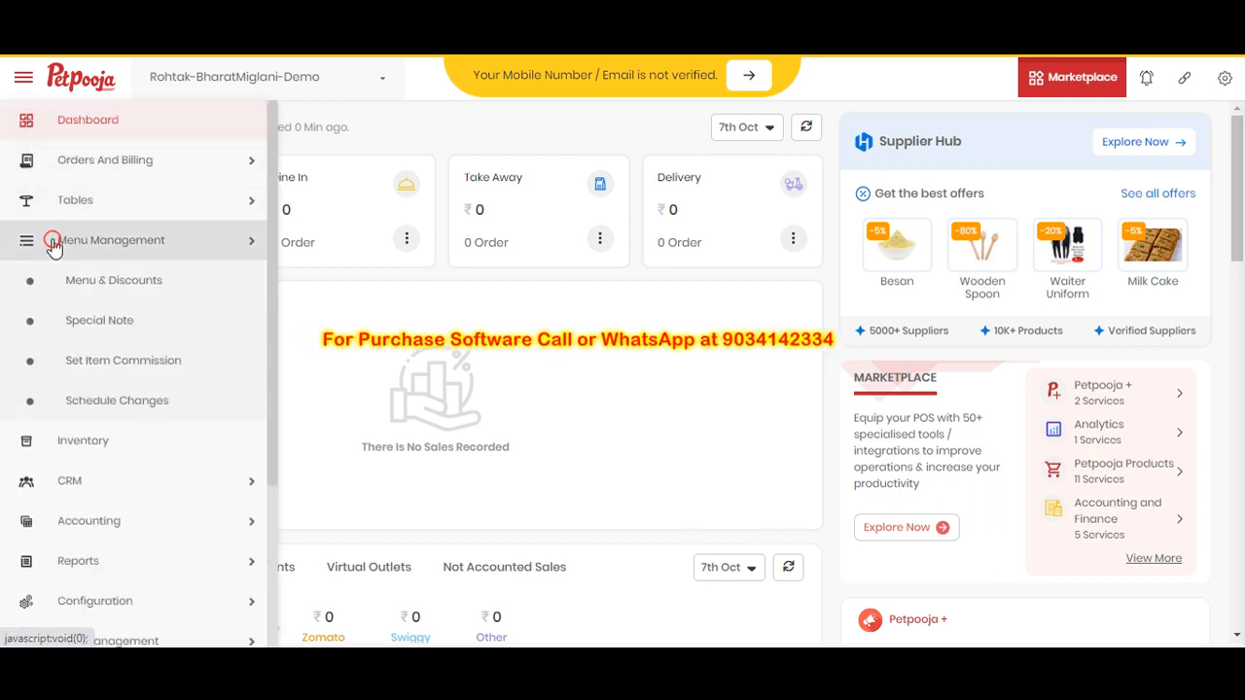
pyautogui.click(70, 282)
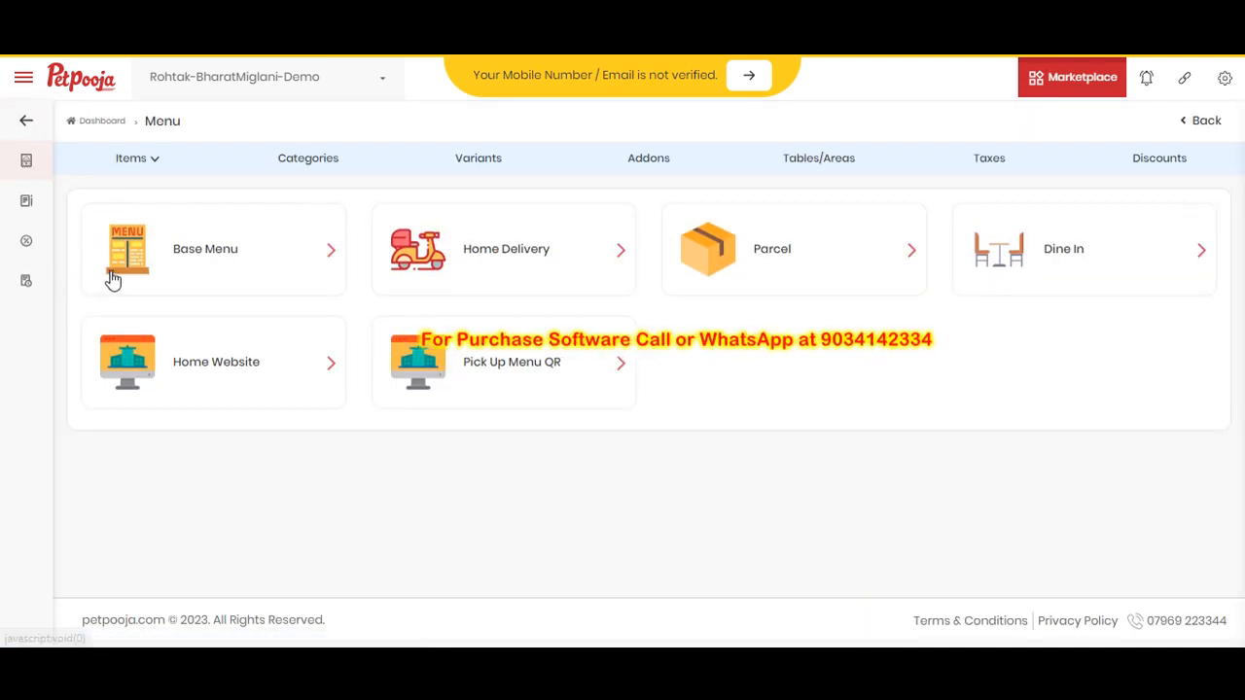
pyautogui.click(224, 269)
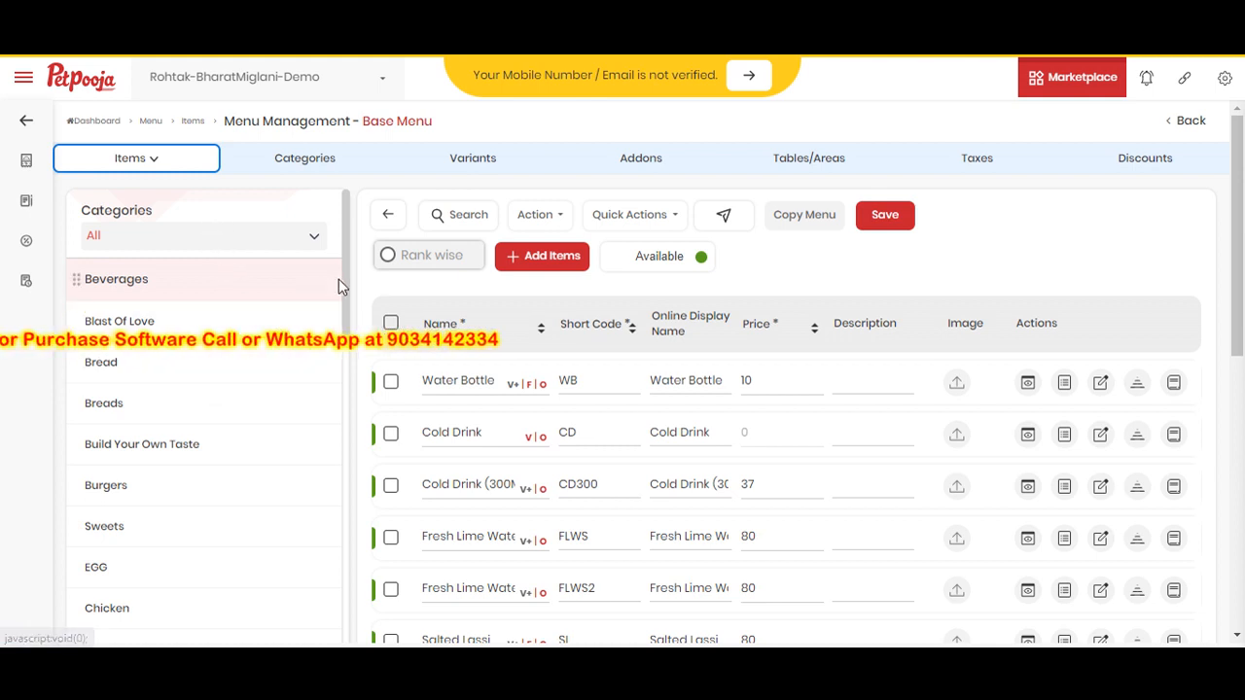
pyautogui.moveTo(344, 305); pyautogui.dragTo(356, 250)
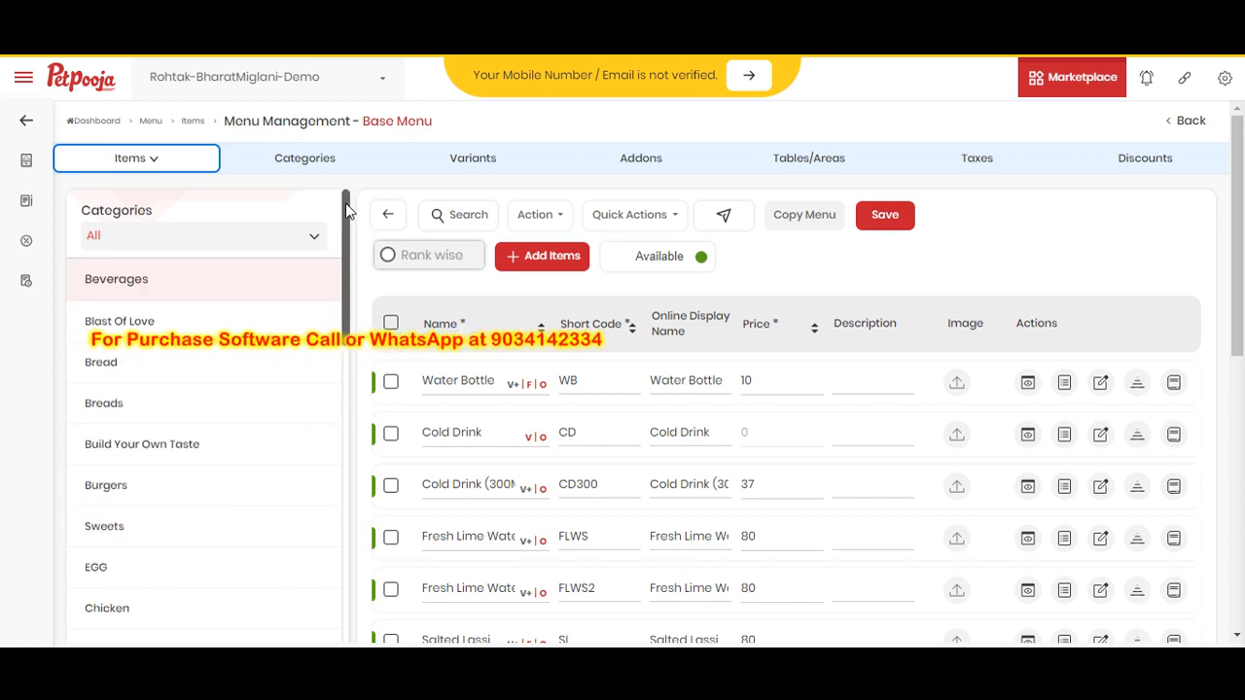
# Open the grid form for new items and enter pineapple Raita in the first row with short code PA
pyautogui.click(534, 261)
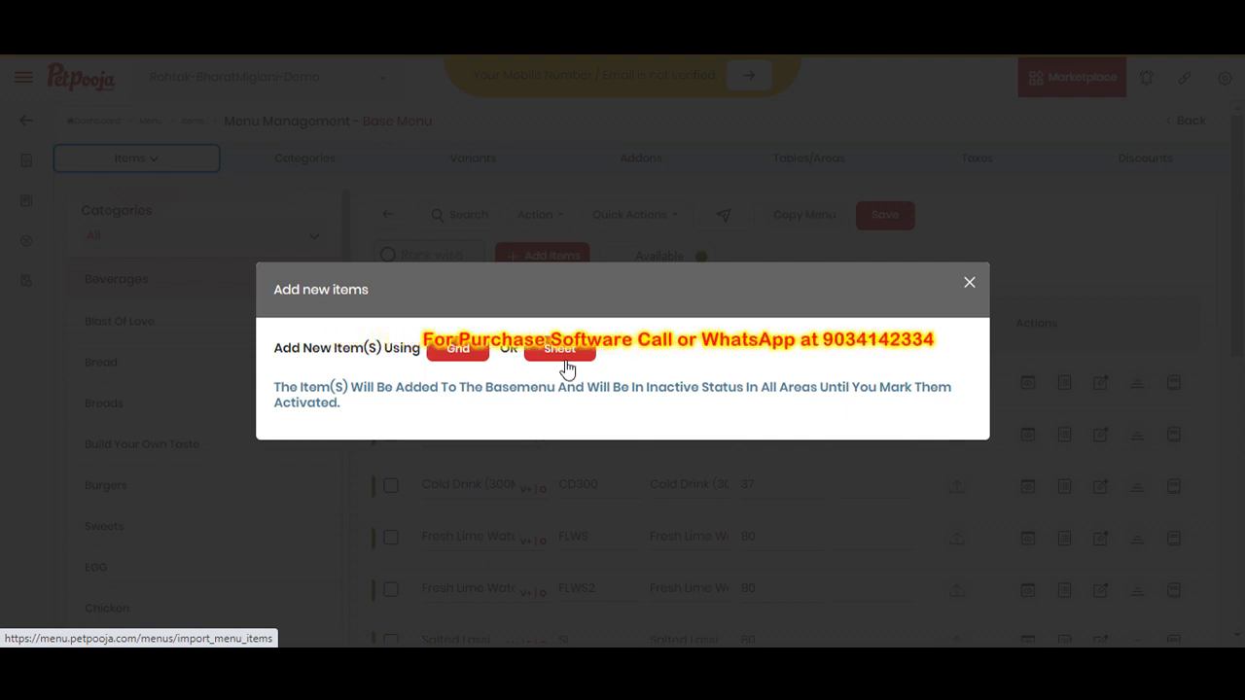
pyautogui.click(480, 356)
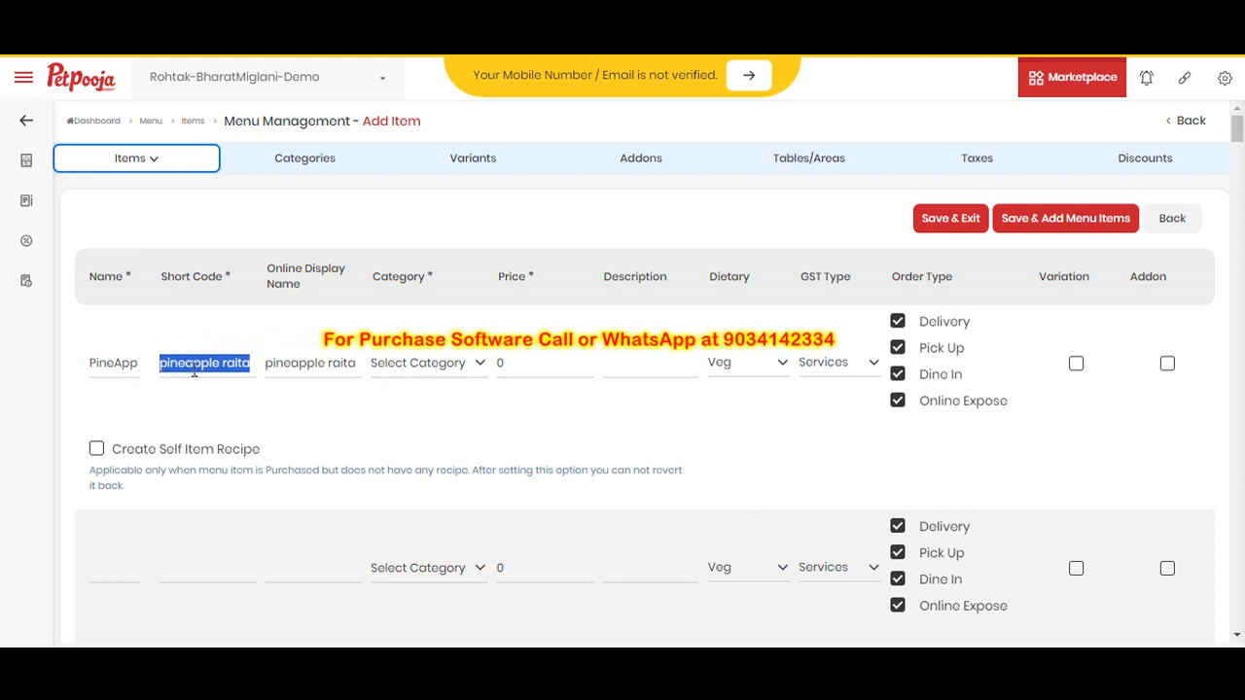
pyautogui.write('PA')
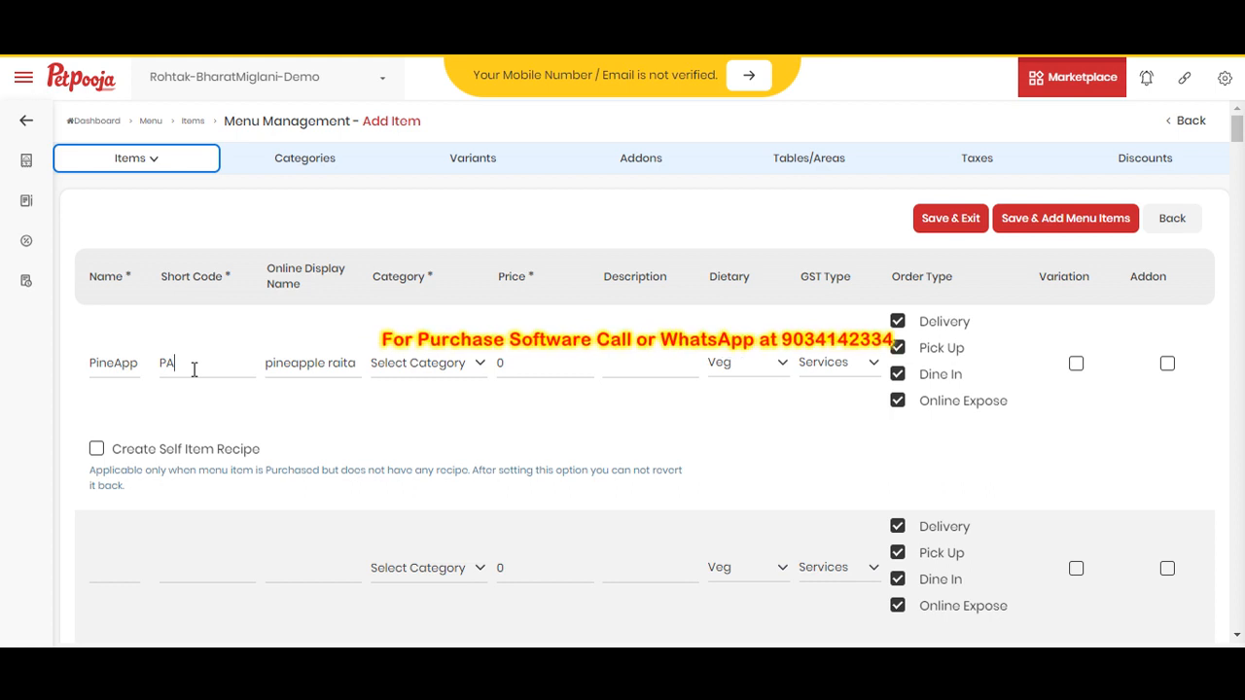
pyautogui.press('Tab')
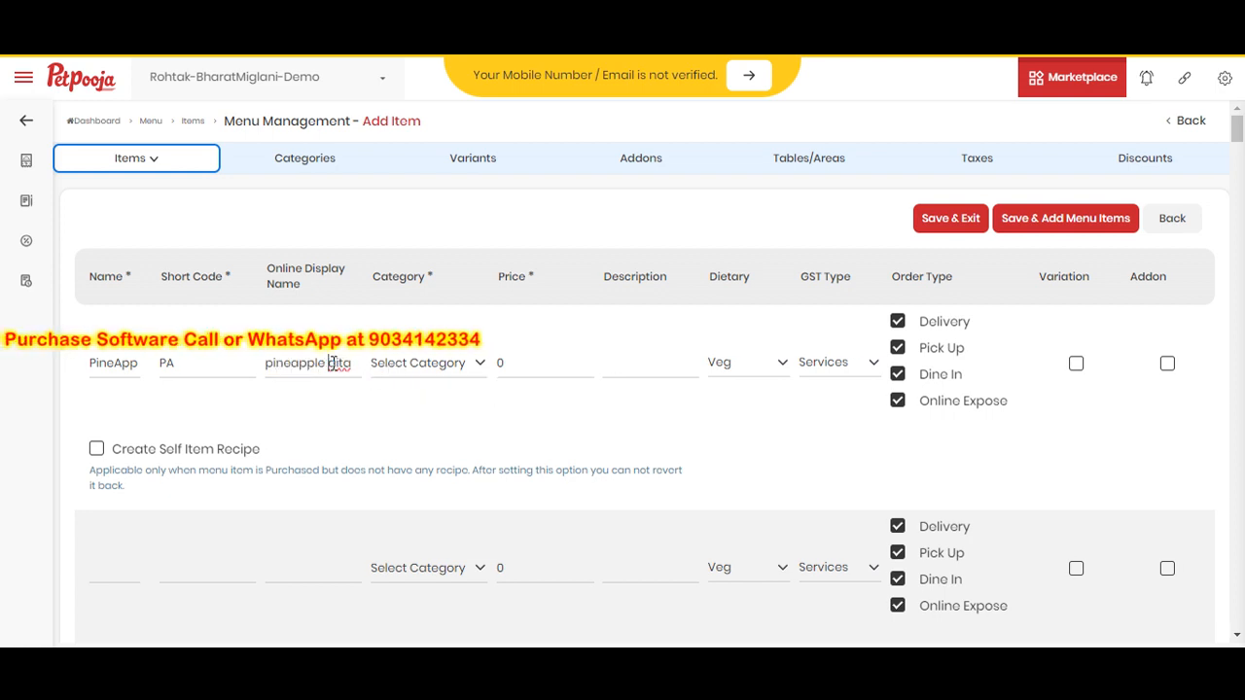
# Assign the pineapple raita item to the Raita category and set its price to 120
pyautogui.click(427, 379)
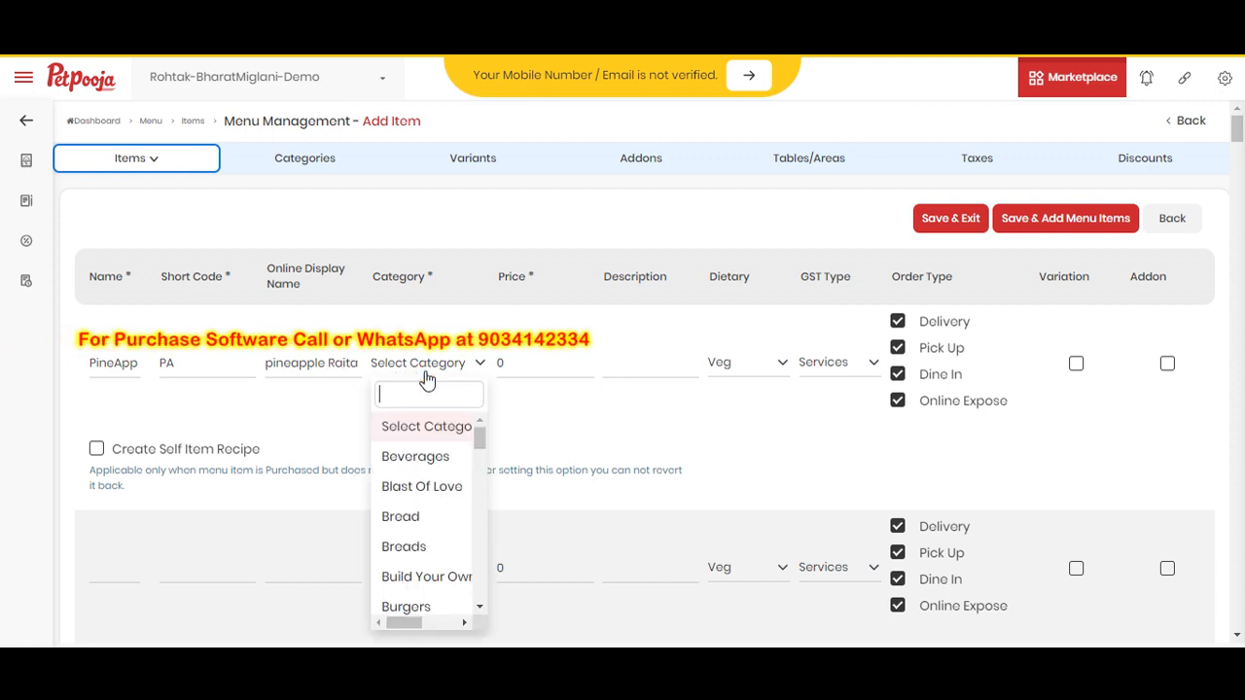
pyautogui.write('Rai')
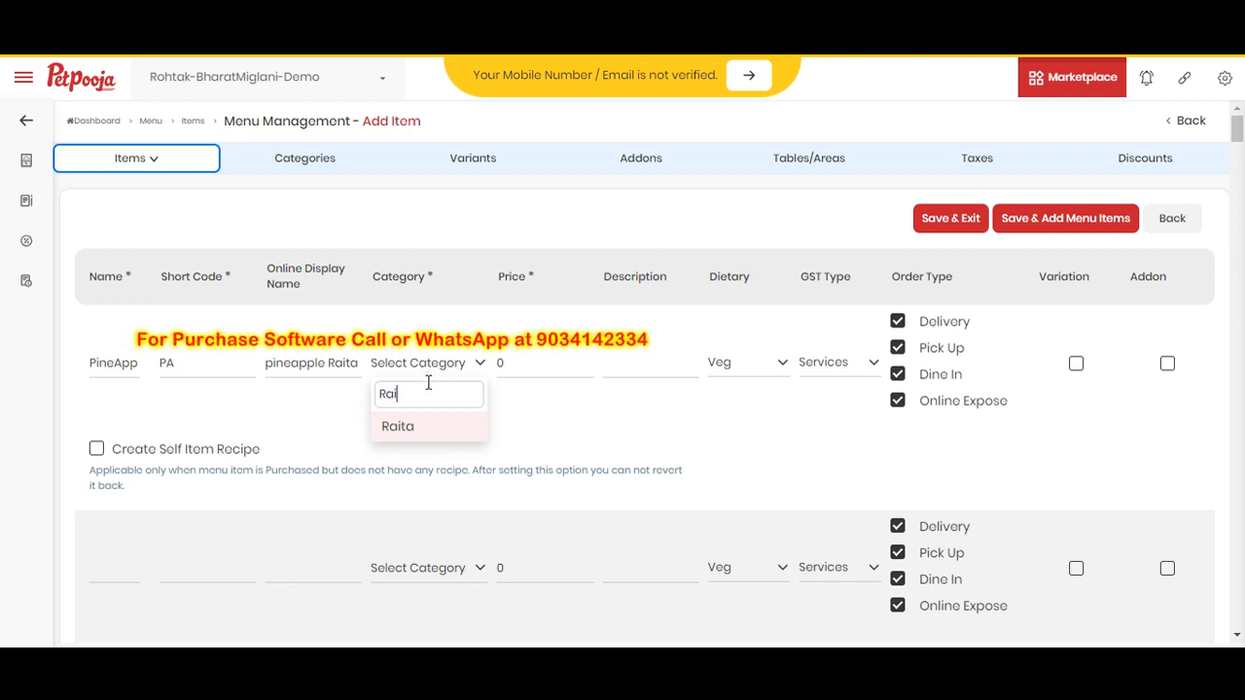
pyautogui.click(425, 431)
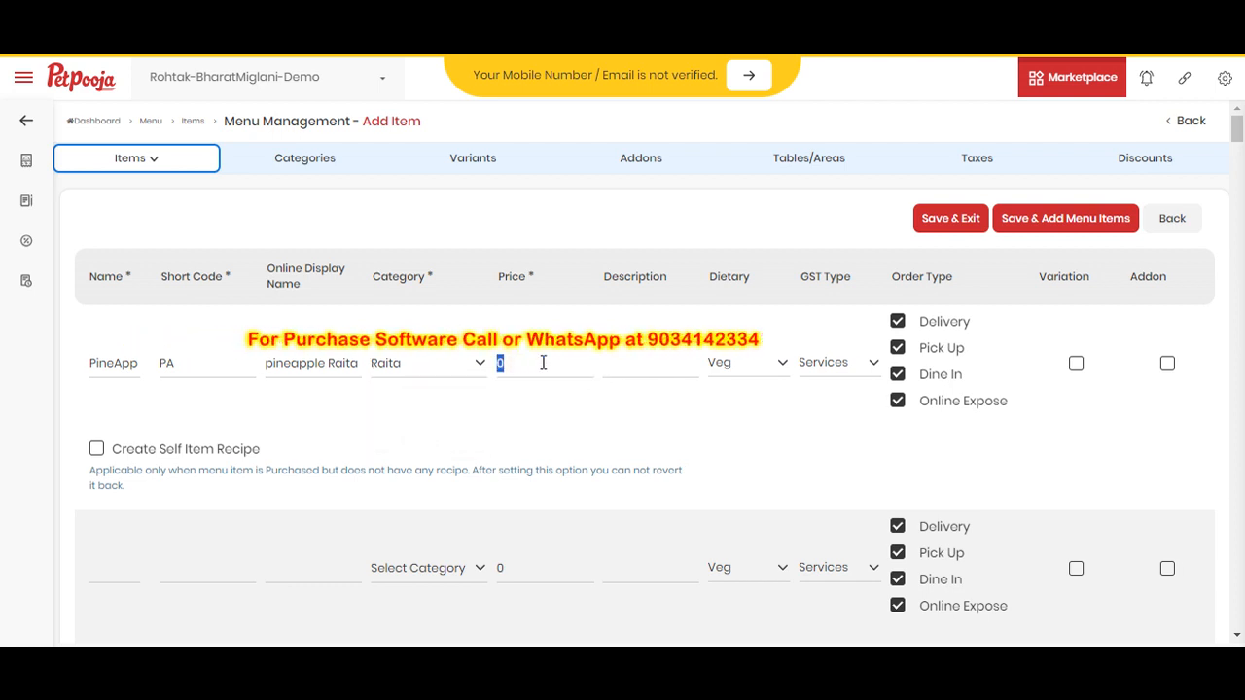
pyautogui.write('120')
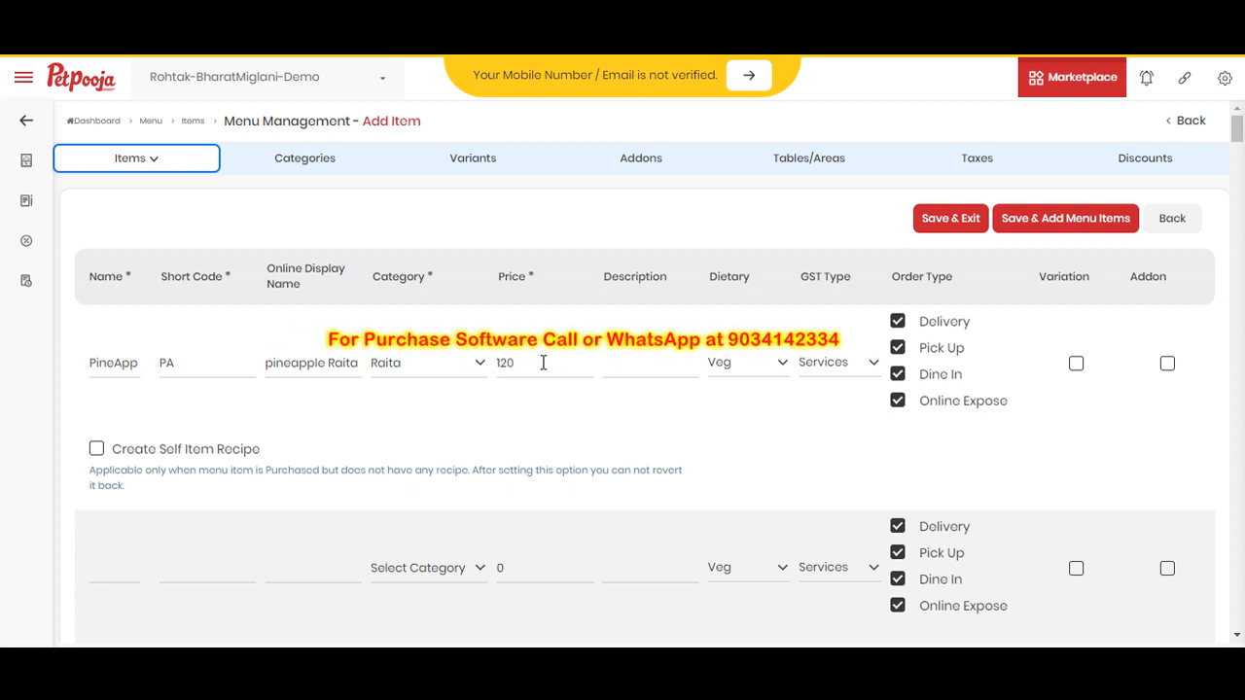
pyautogui.click(620, 363)
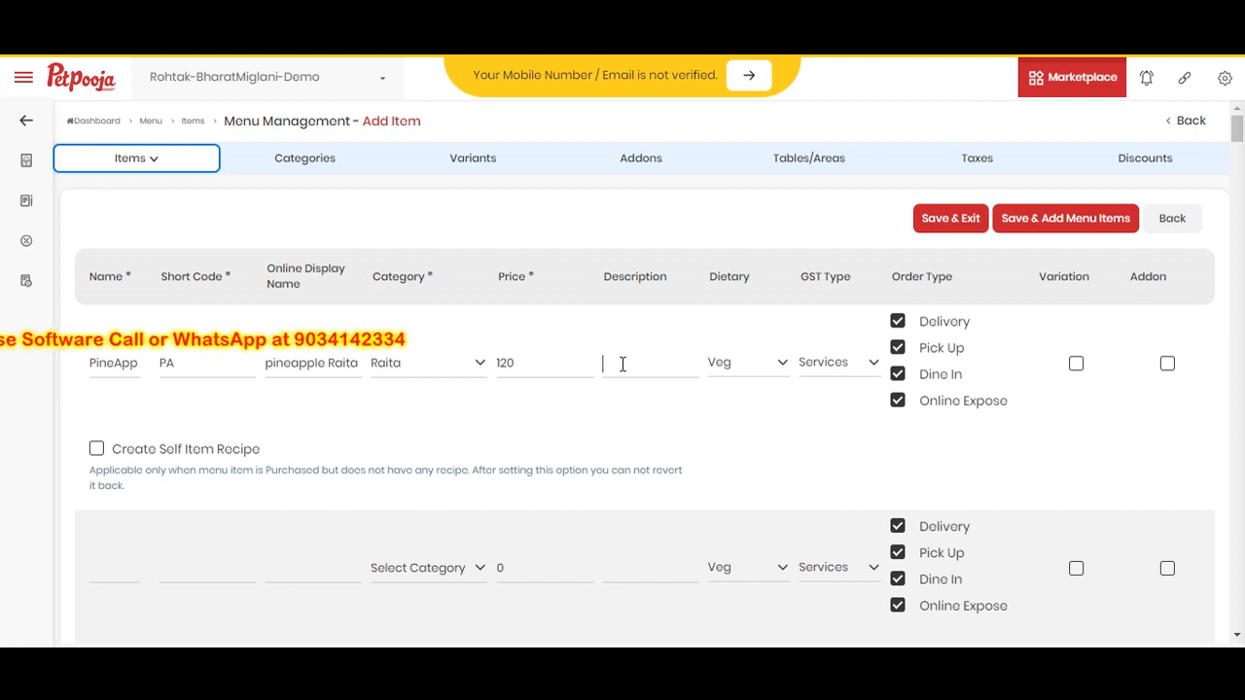
pyautogui.click(743, 364)
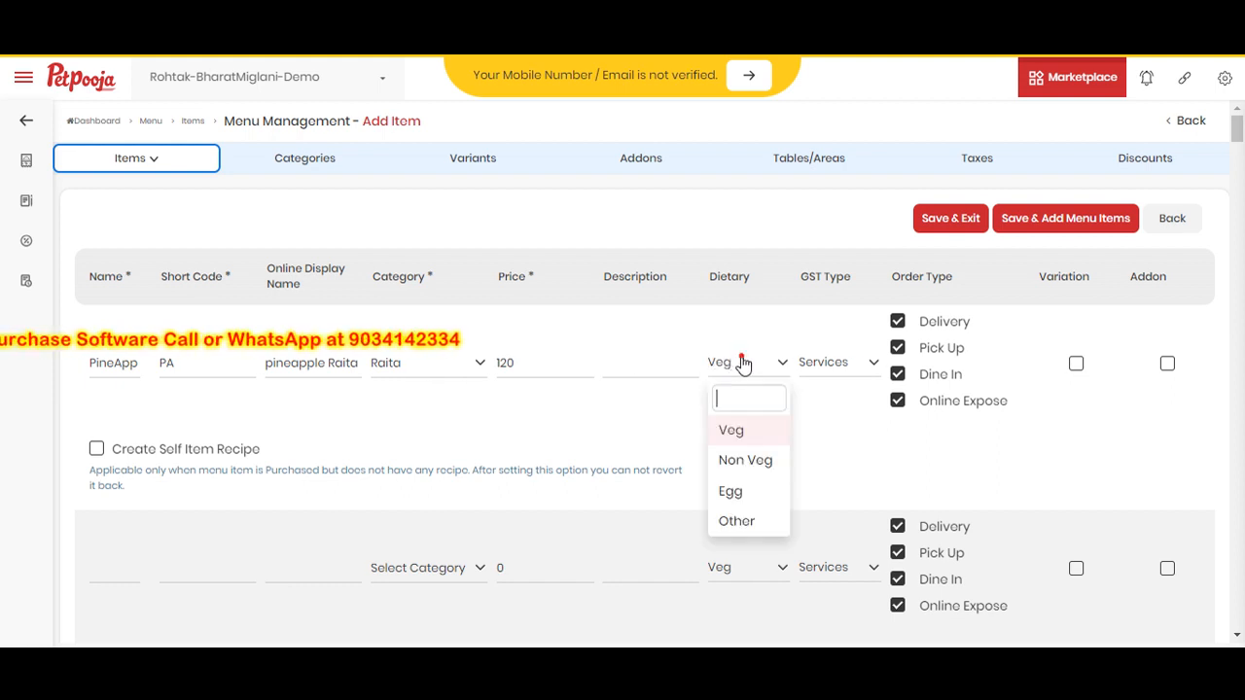
pyautogui.click(806, 365)
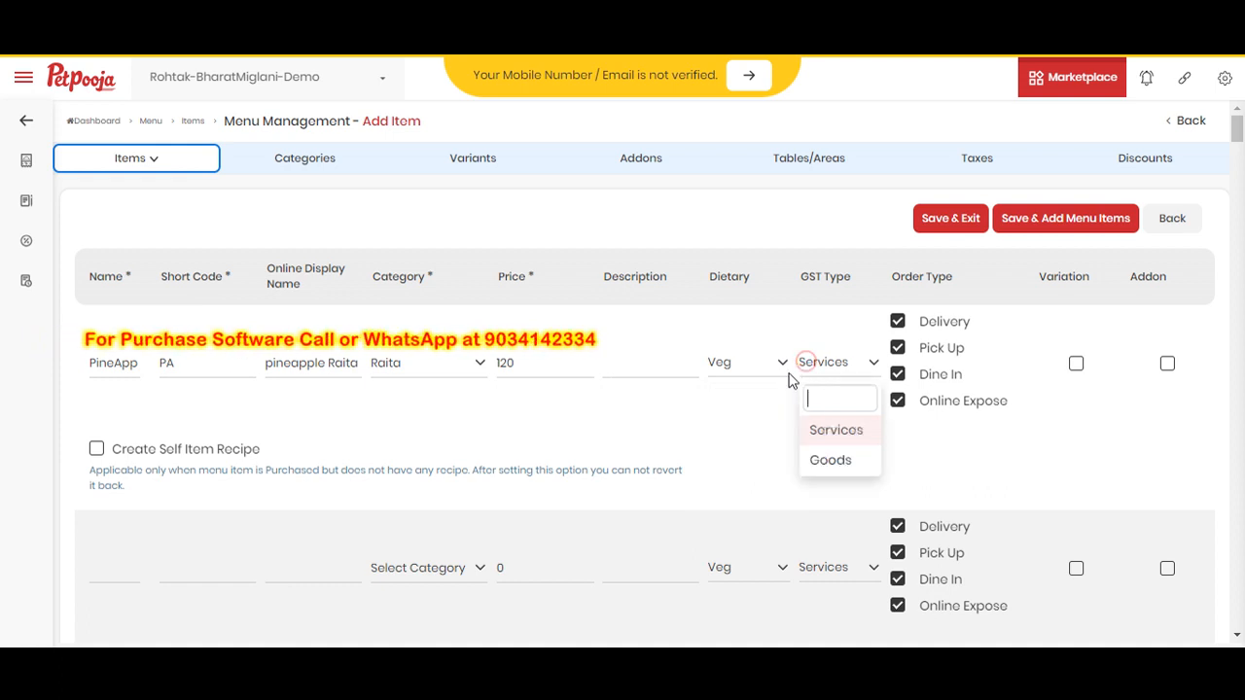
pyautogui.click(785, 429)
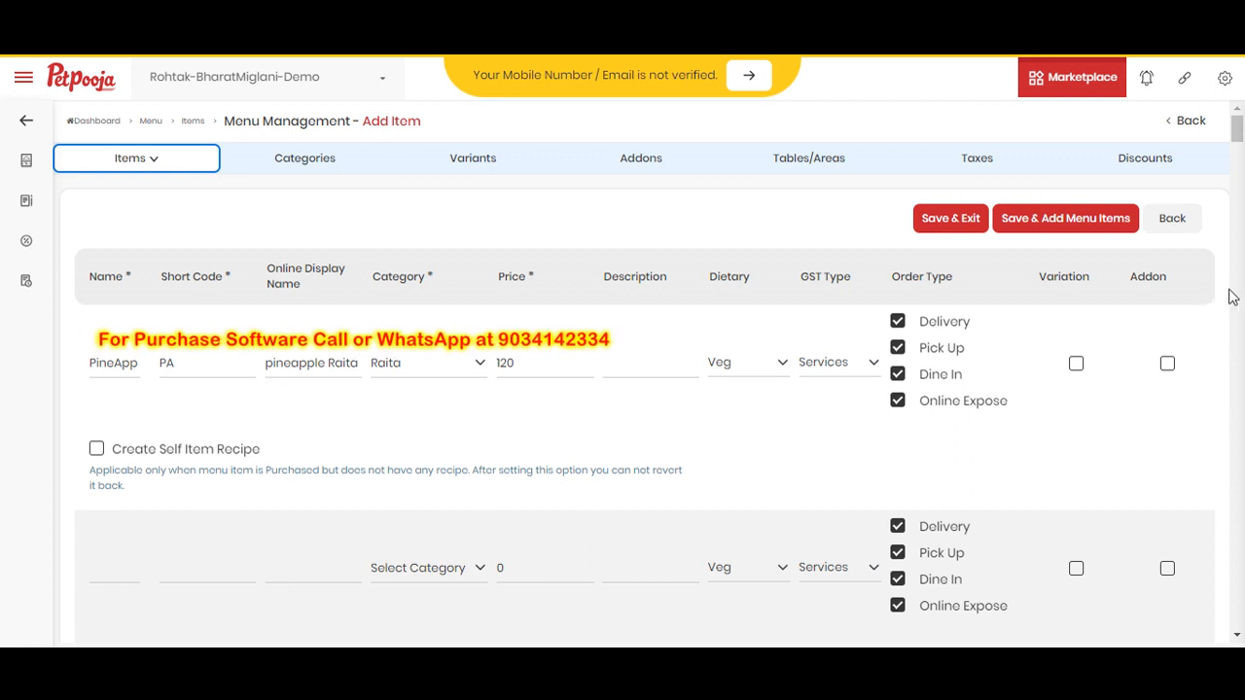
# Name the item in the second row Paneer Haryali
pyautogui.moveTo(1242, 130); pyautogui.dragTo(1243, 136)
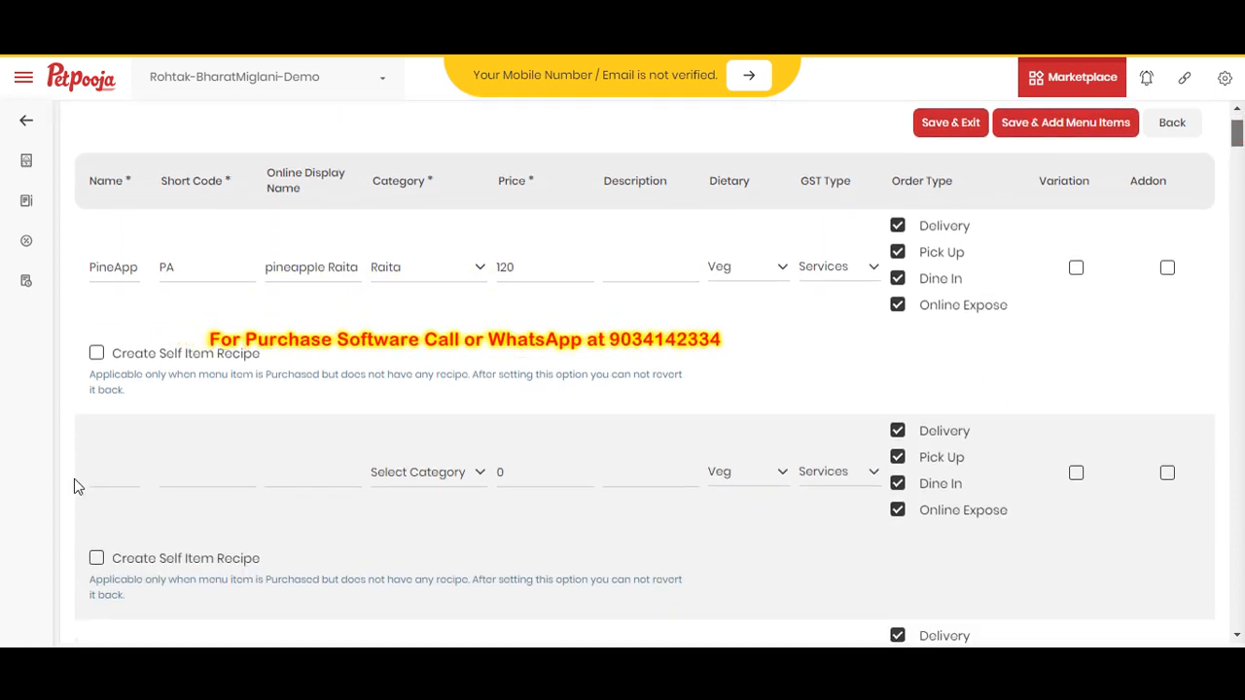
pyautogui.click(106, 474)
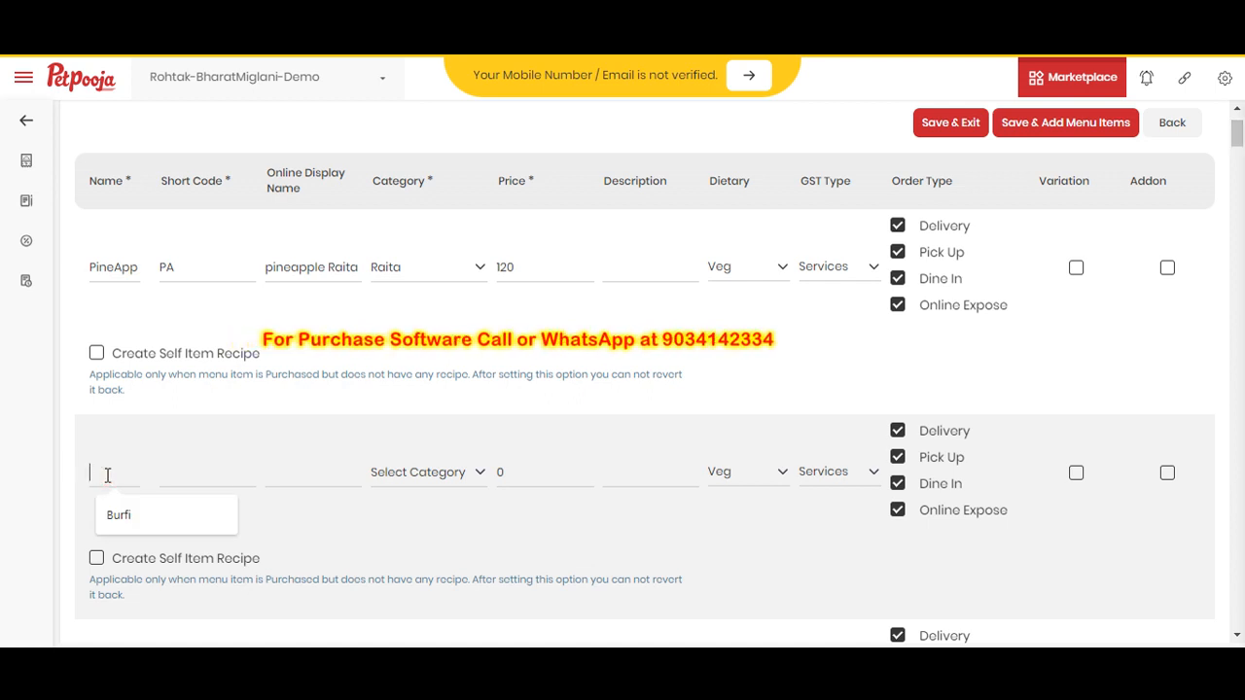
pyautogui.write('Paieer Hay')
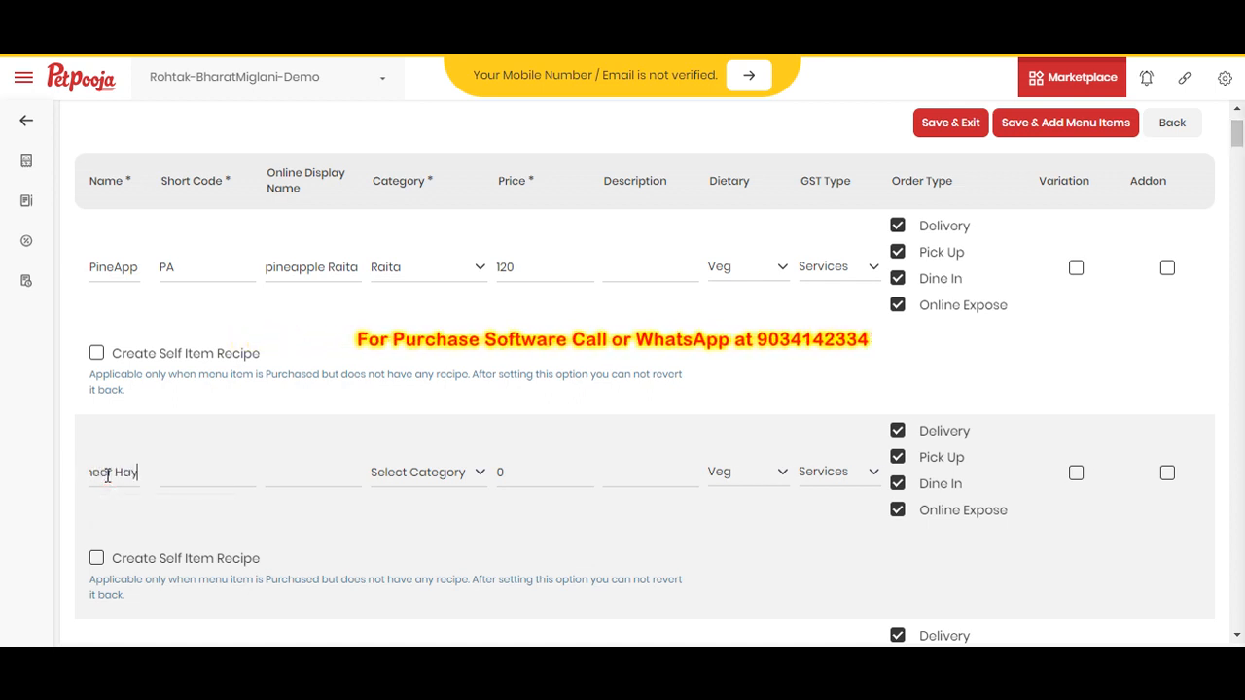
pyautogui.press('BackSpace')
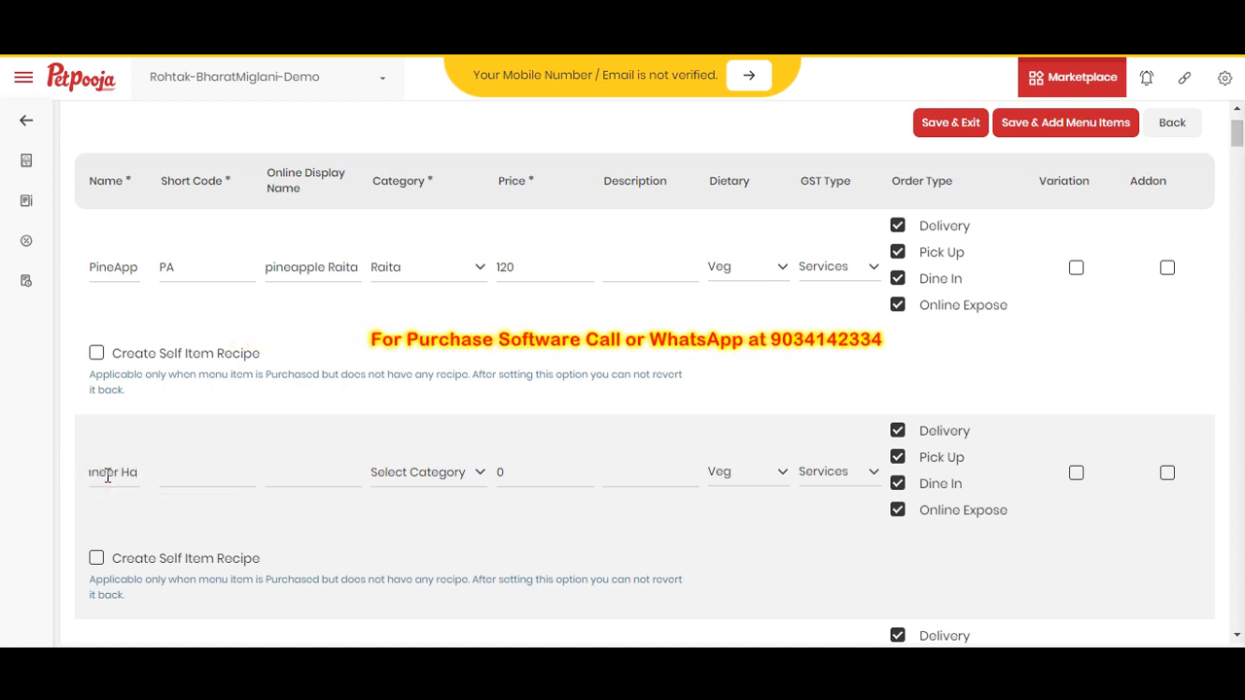
pyautogui.write('ryla')
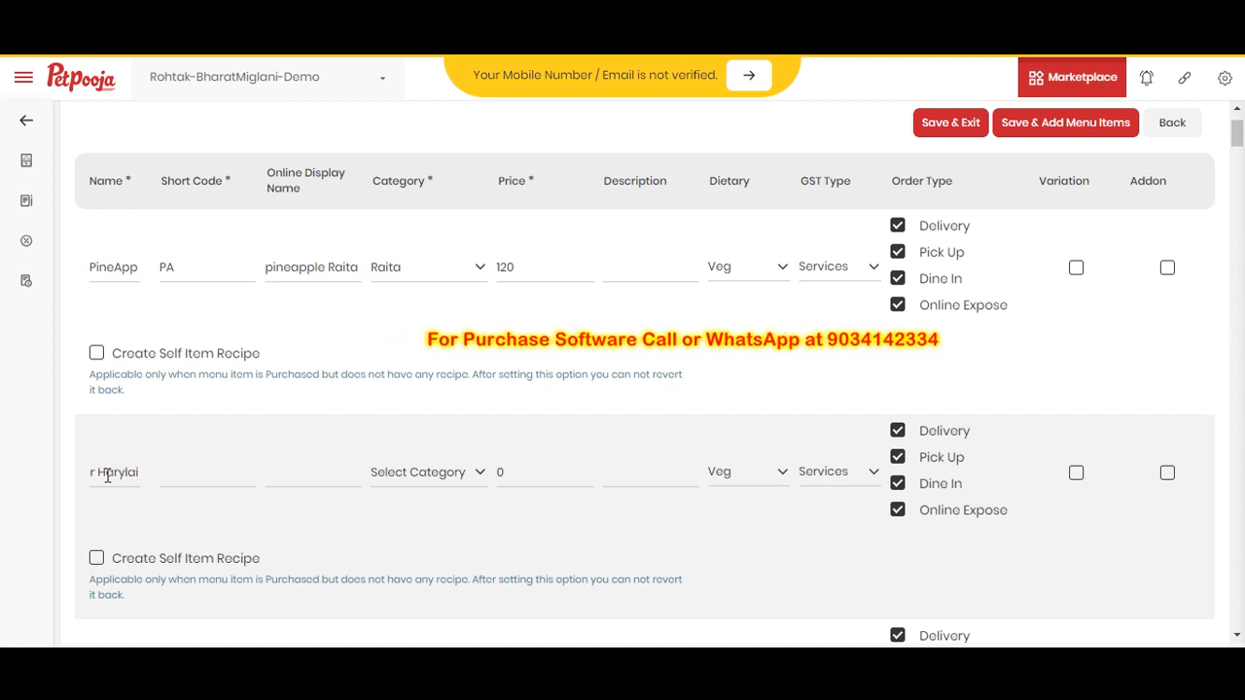
pyautogui.write('i')
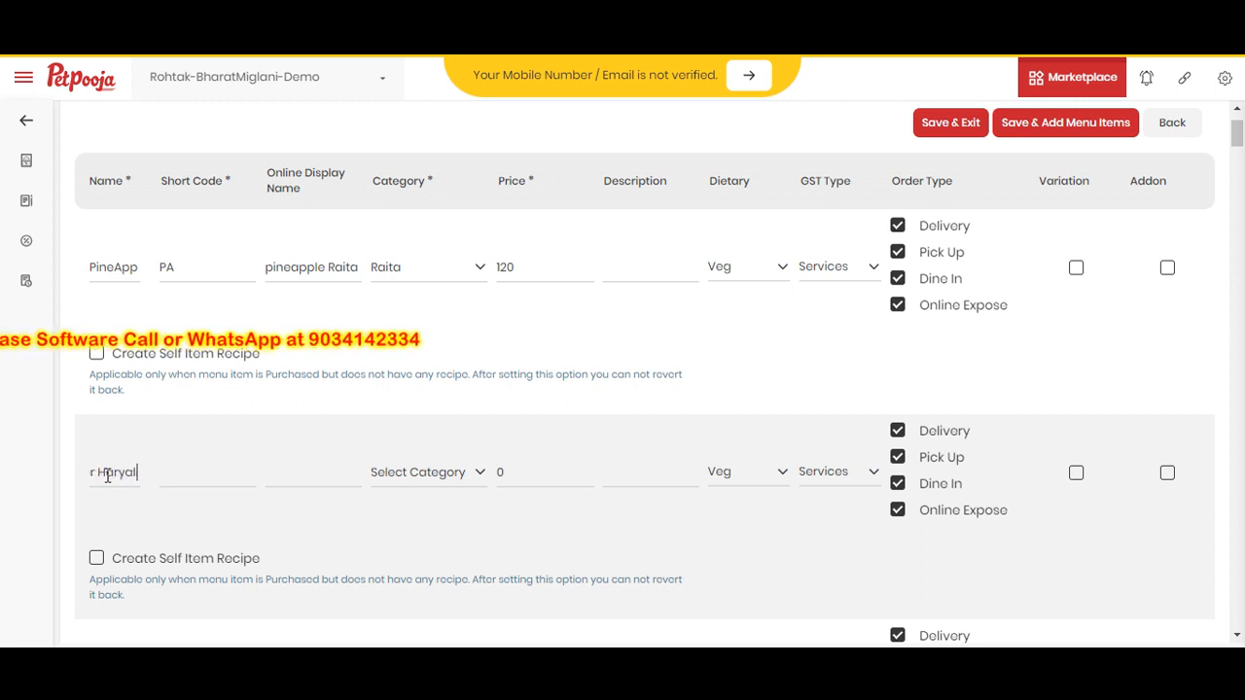
pyautogui.write('i')
pyautogui.press('Tab')
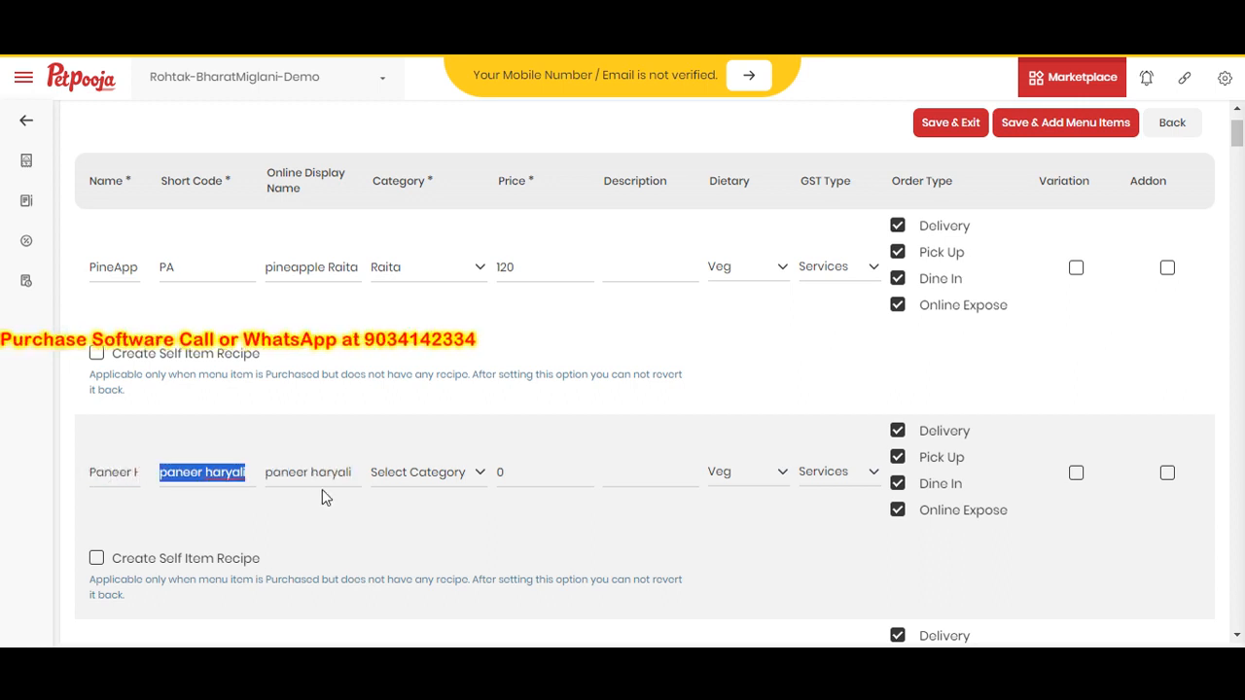
pyautogui.write('P')
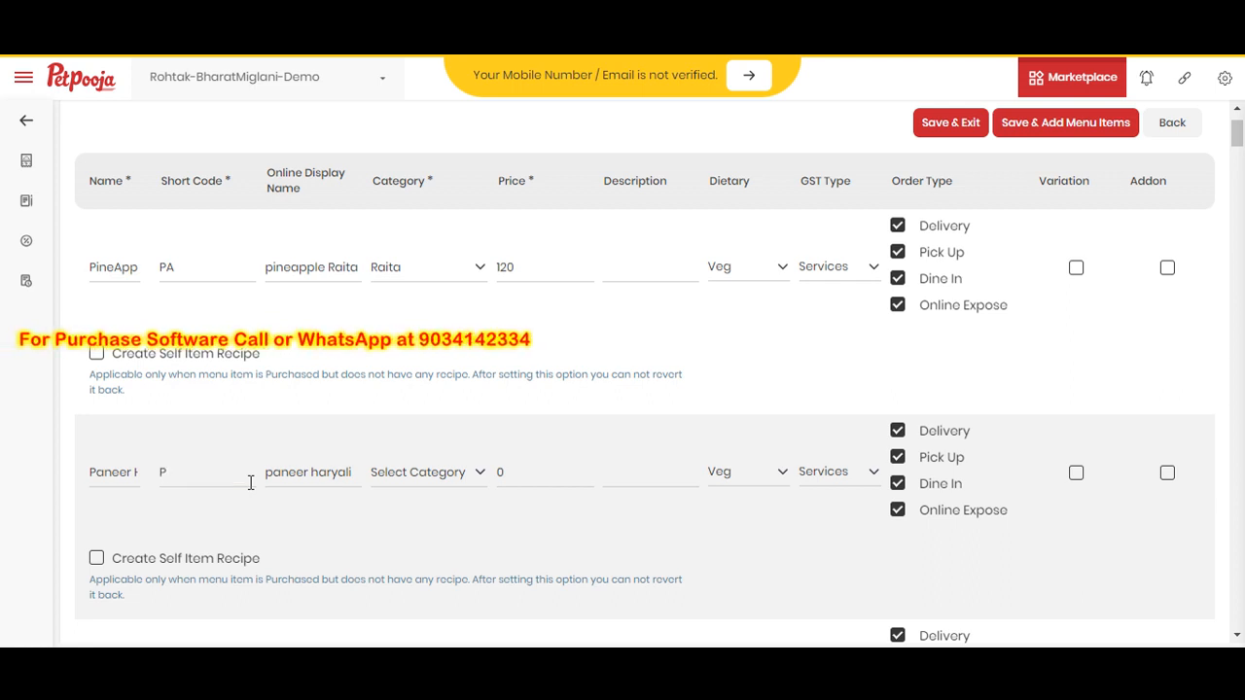
pyautogui.write('H')
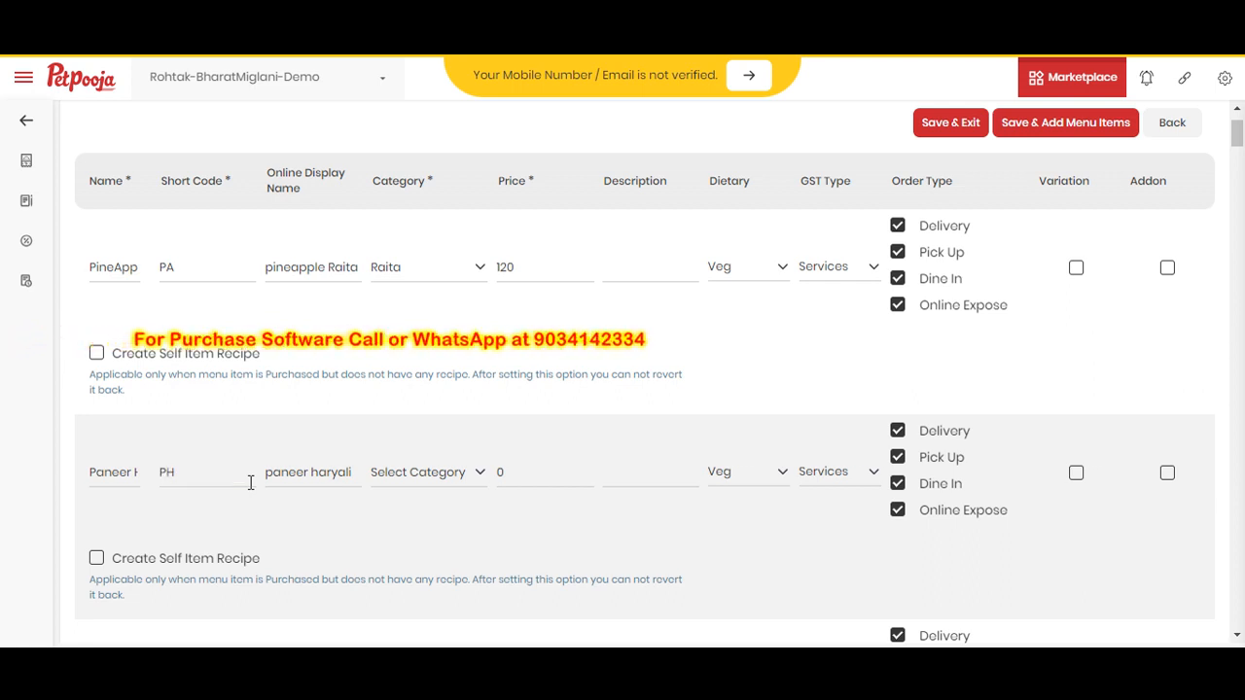
pyautogui.press('BackSpace')
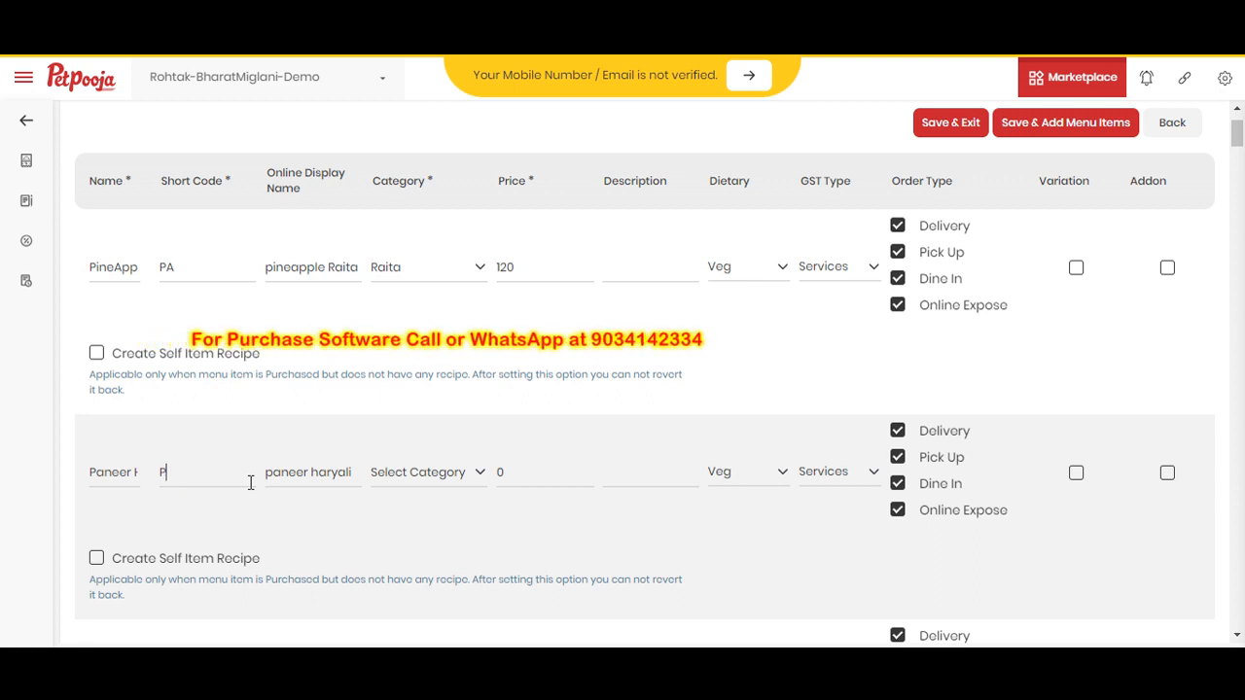
pyautogui.press('BackSpace')
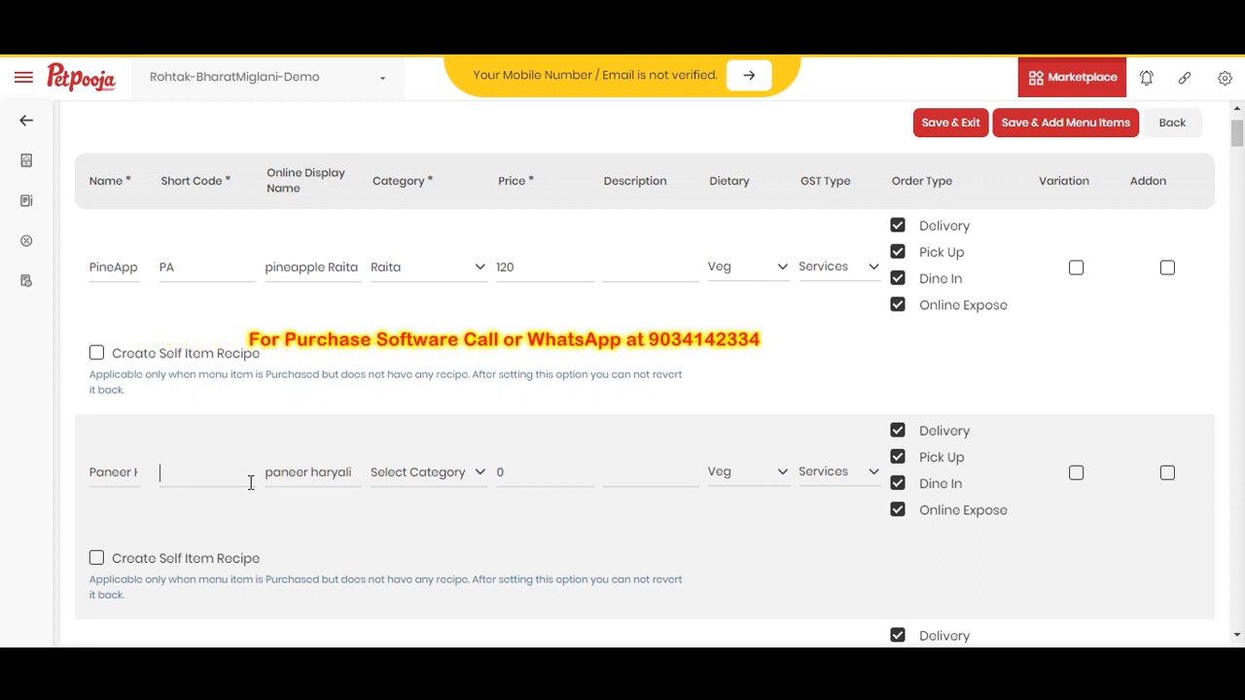
# Set the paneer haryali item's short code to 605 and its category to Paneer Lover
pyautogui.write('605')
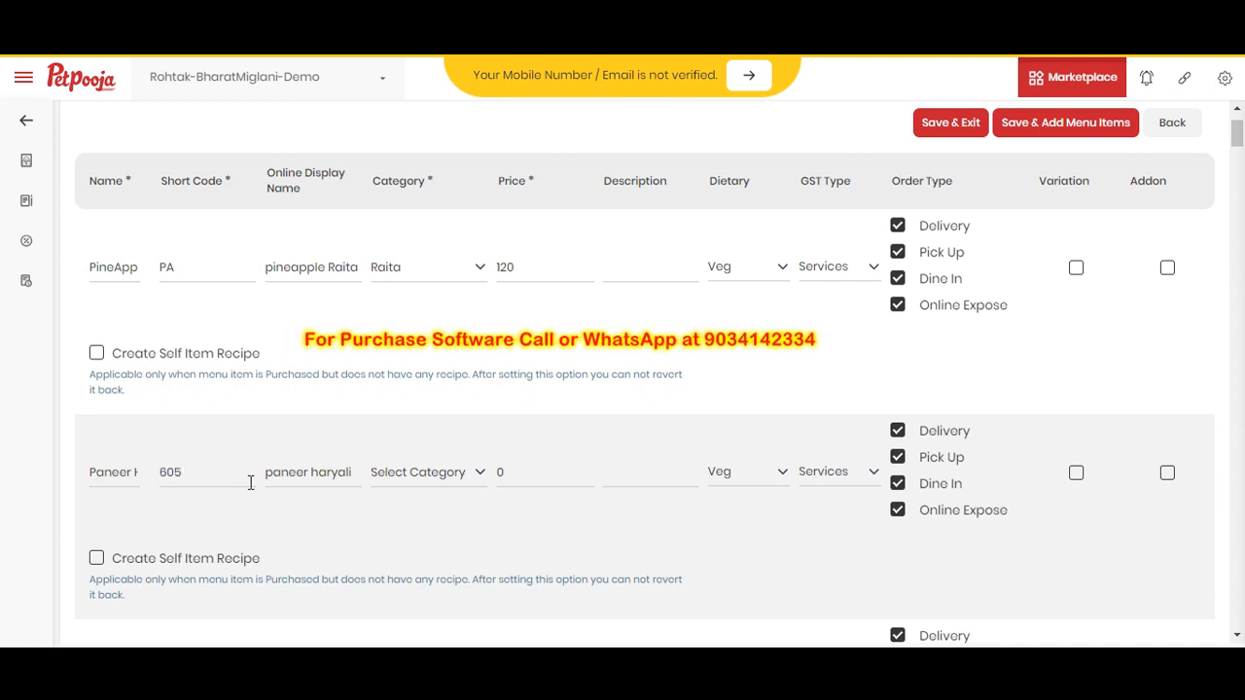
pyautogui.press('Tab')
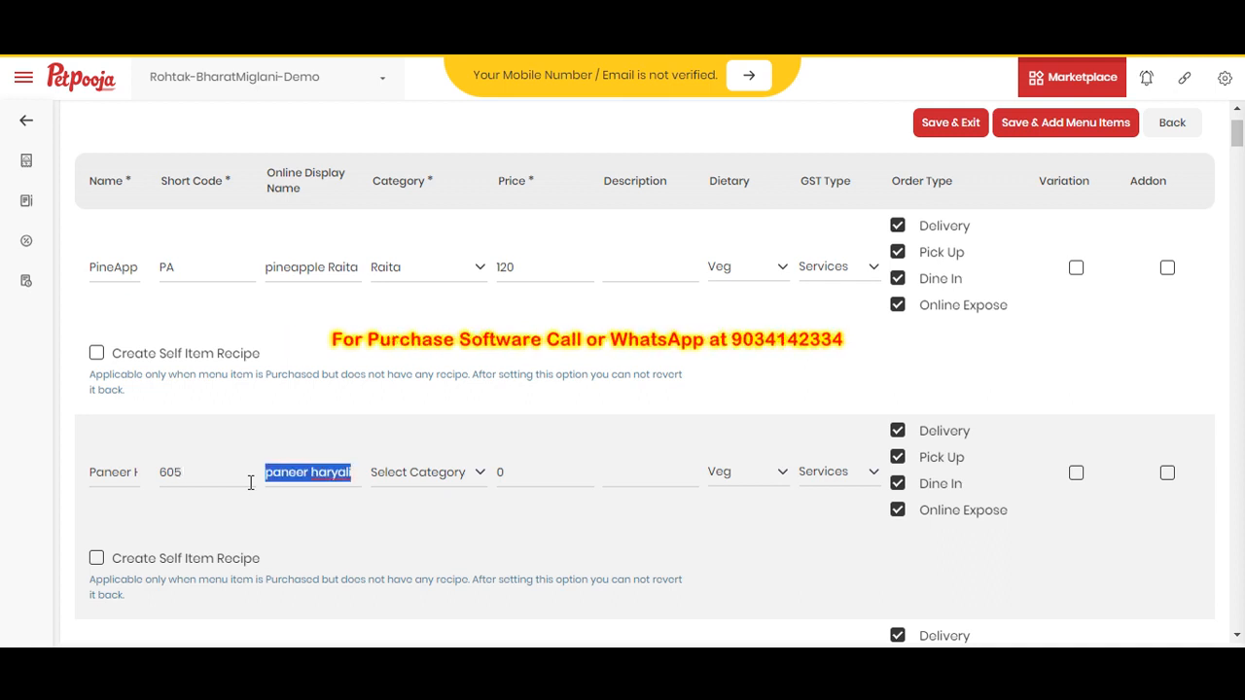
pyautogui.click(407, 474)
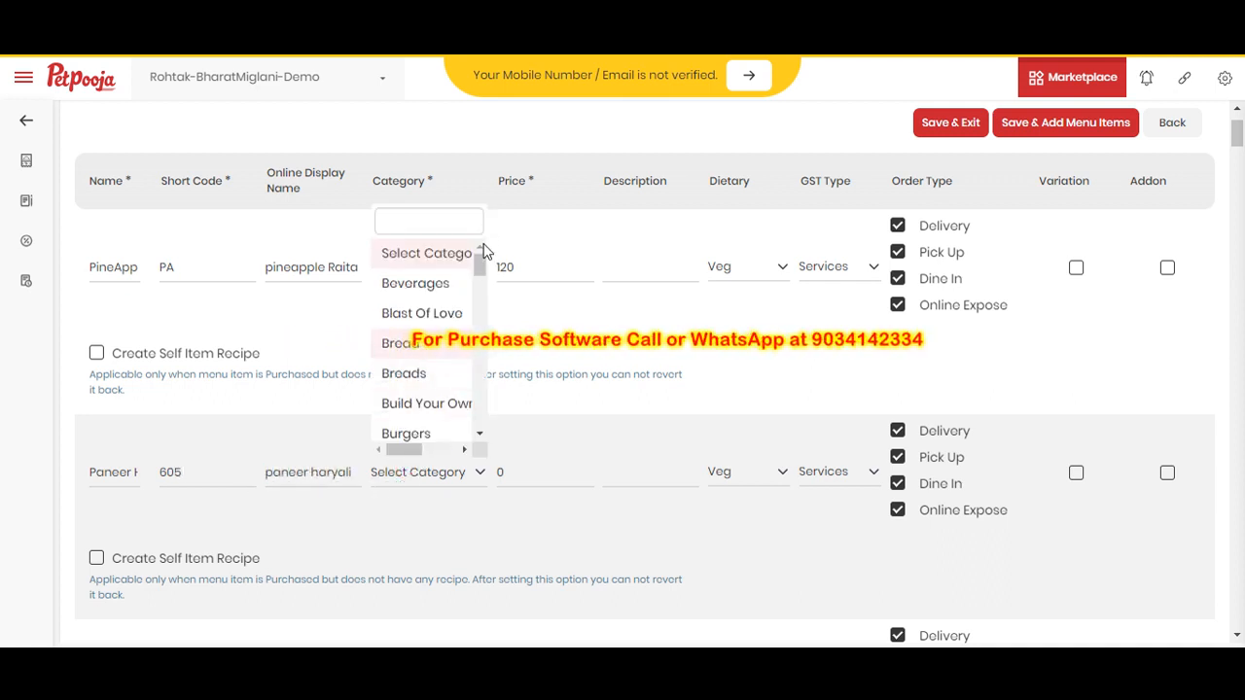
pyautogui.moveTo(480, 266); pyautogui.dragTo(485, 348)
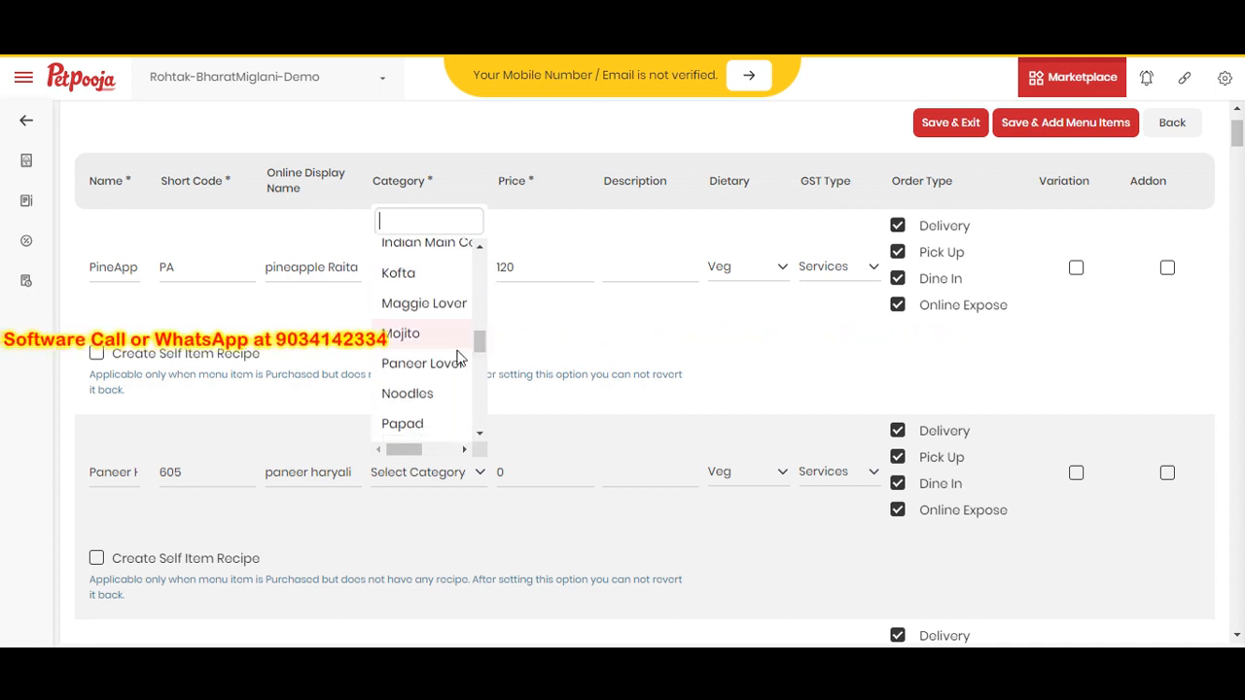
pyautogui.click(442, 362)
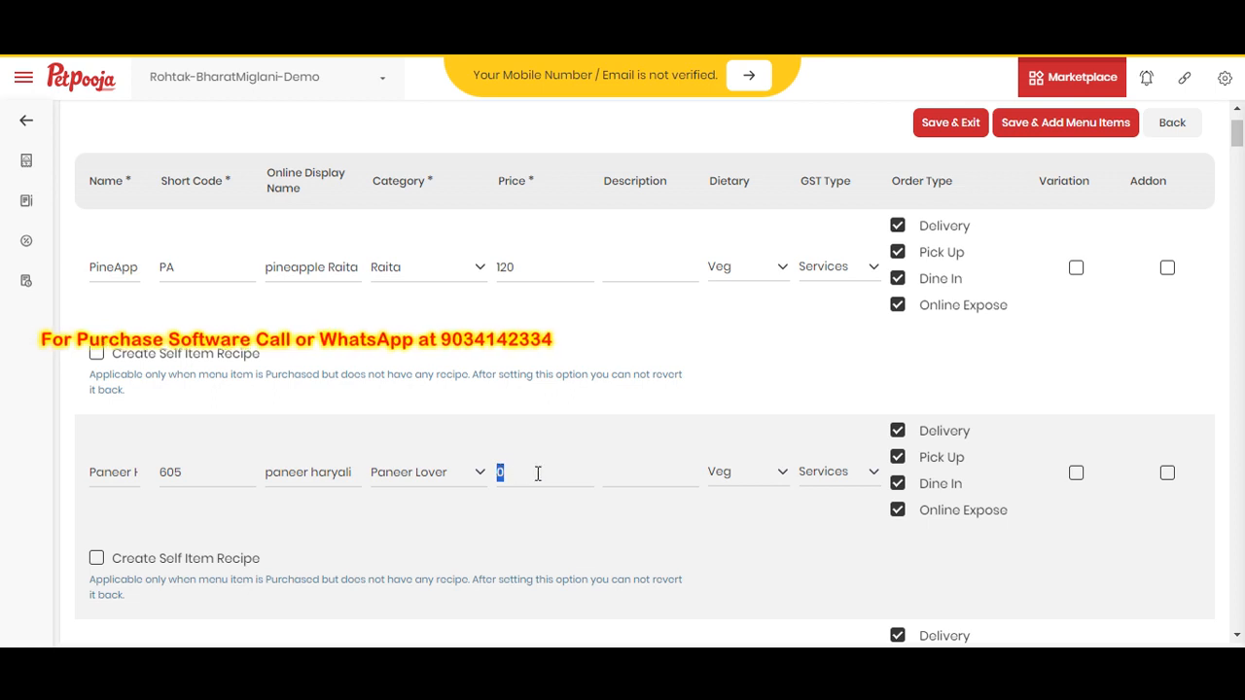
# Enable variations for the paneer haryali item and add a Half Plate variation priced at 150
pyautogui.click(1076, 475)
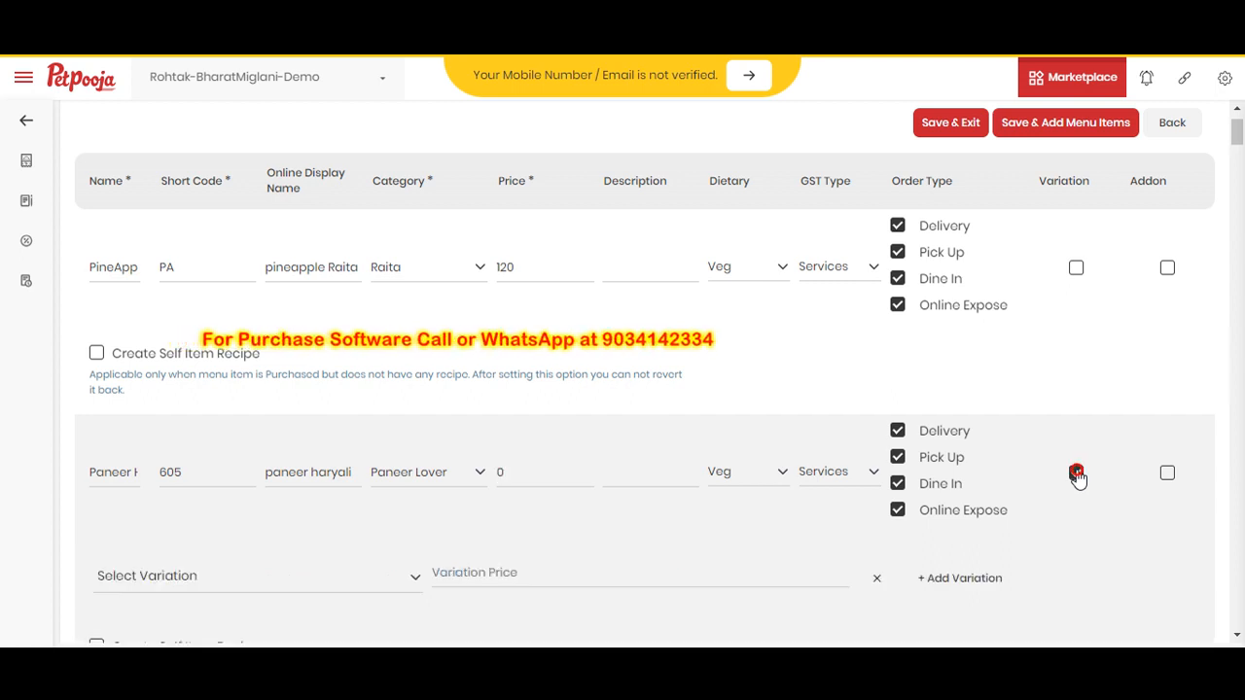
pyautogui.click(369, 582)
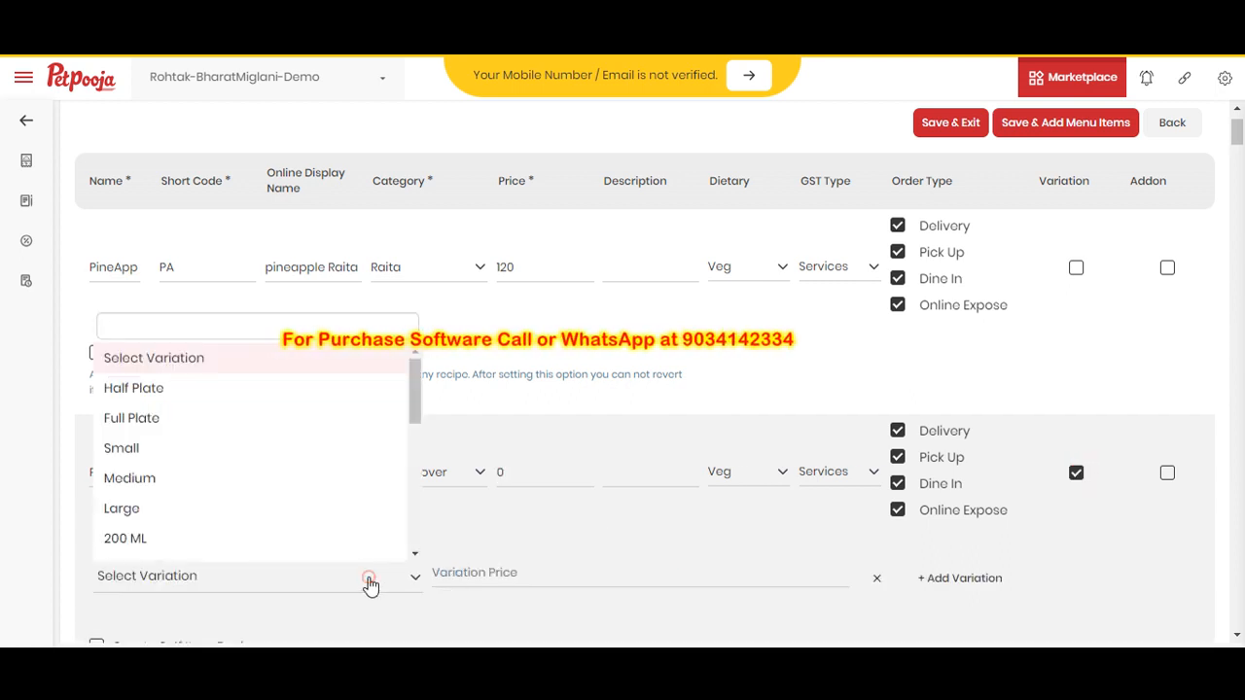
pyautogui.click(327, 405)
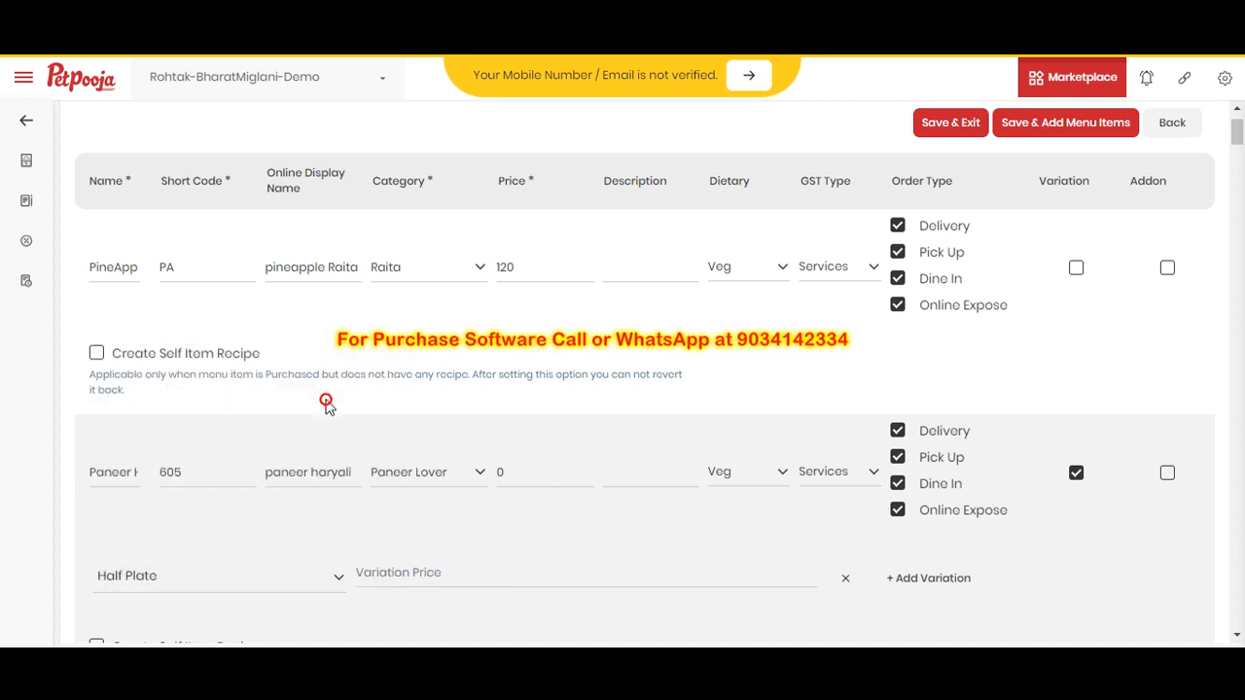
pyautogui.click(490, 577)
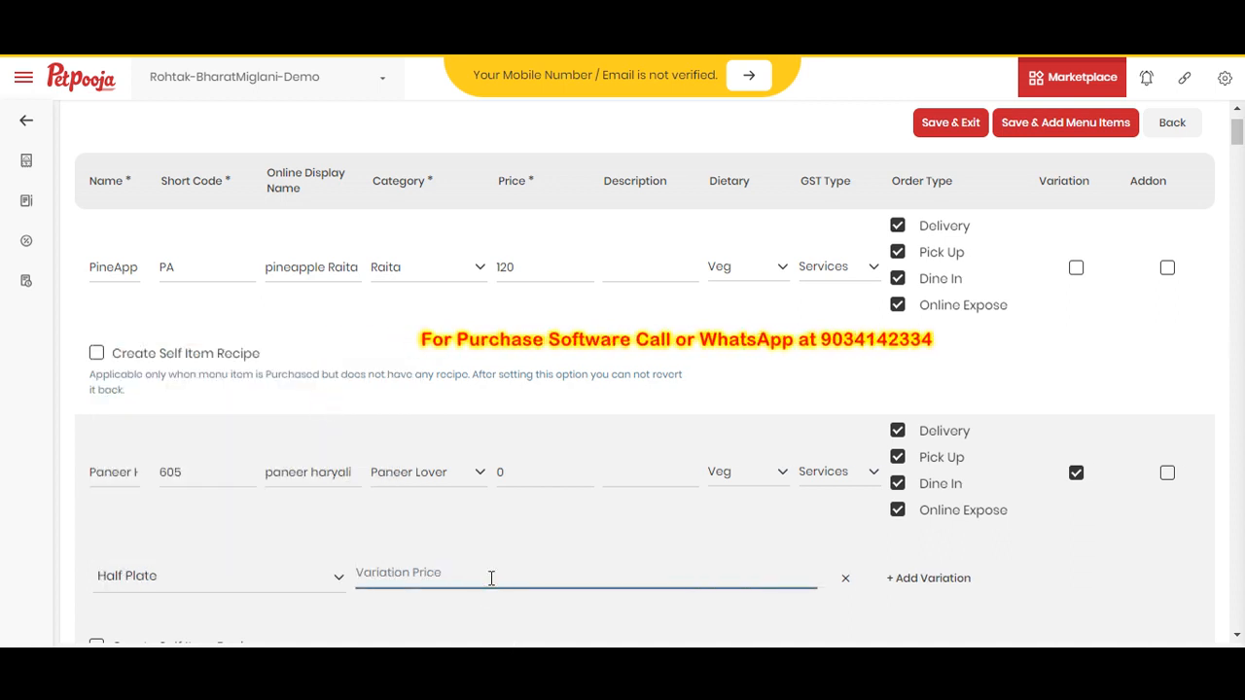
pyautogui.write('150')
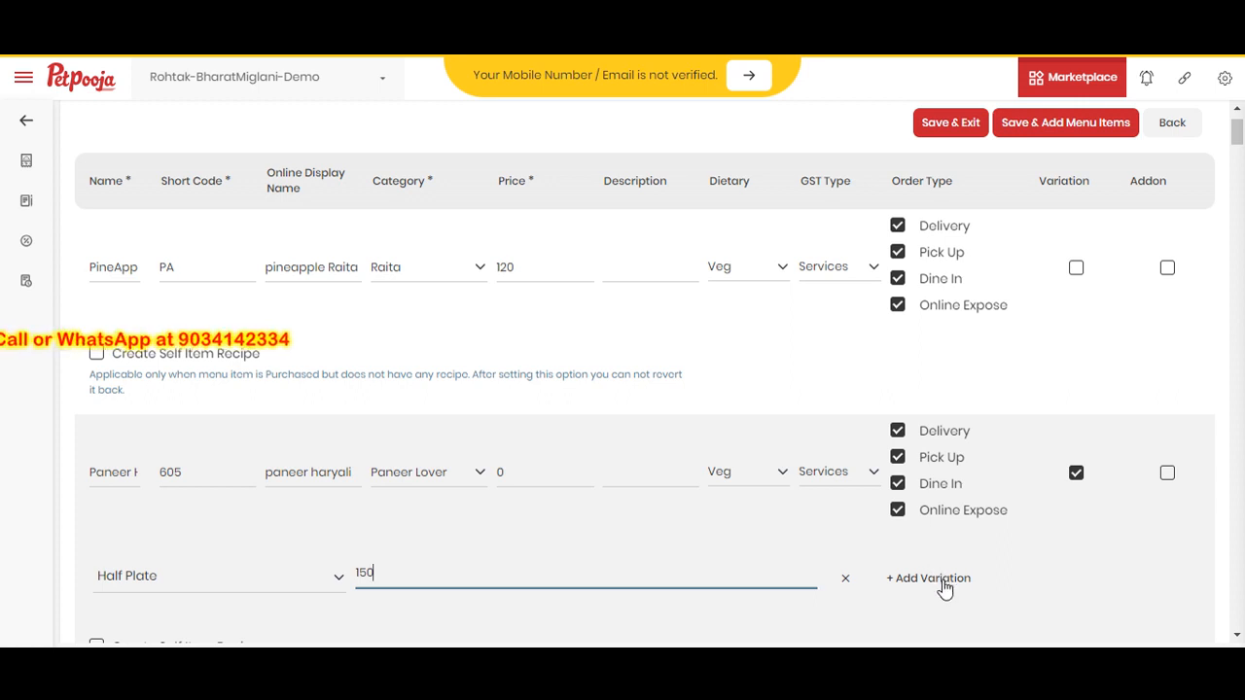
# Add a Full Plate variation priced at 300 to the paneer haryali item
pyautogui.click(940, 580)
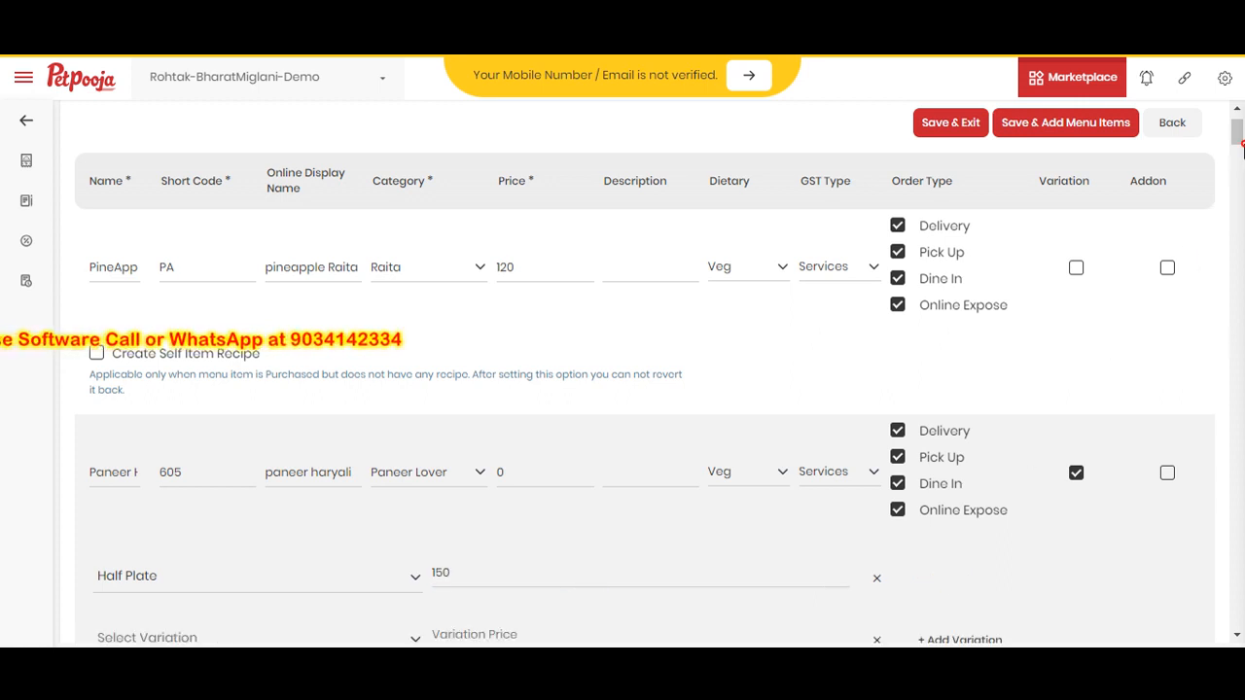
pyautogui.moveTo(1243, 144); pyautogui.dragTo(1243, 151)
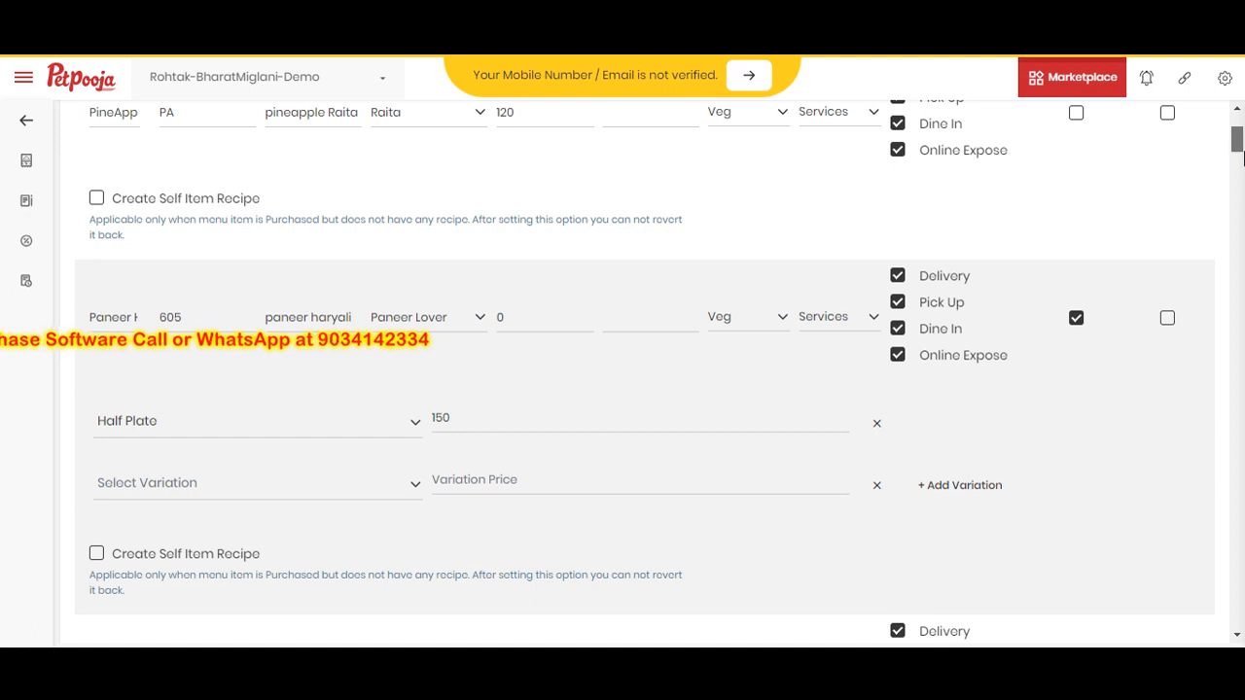
pyautogui.click(348, 484)
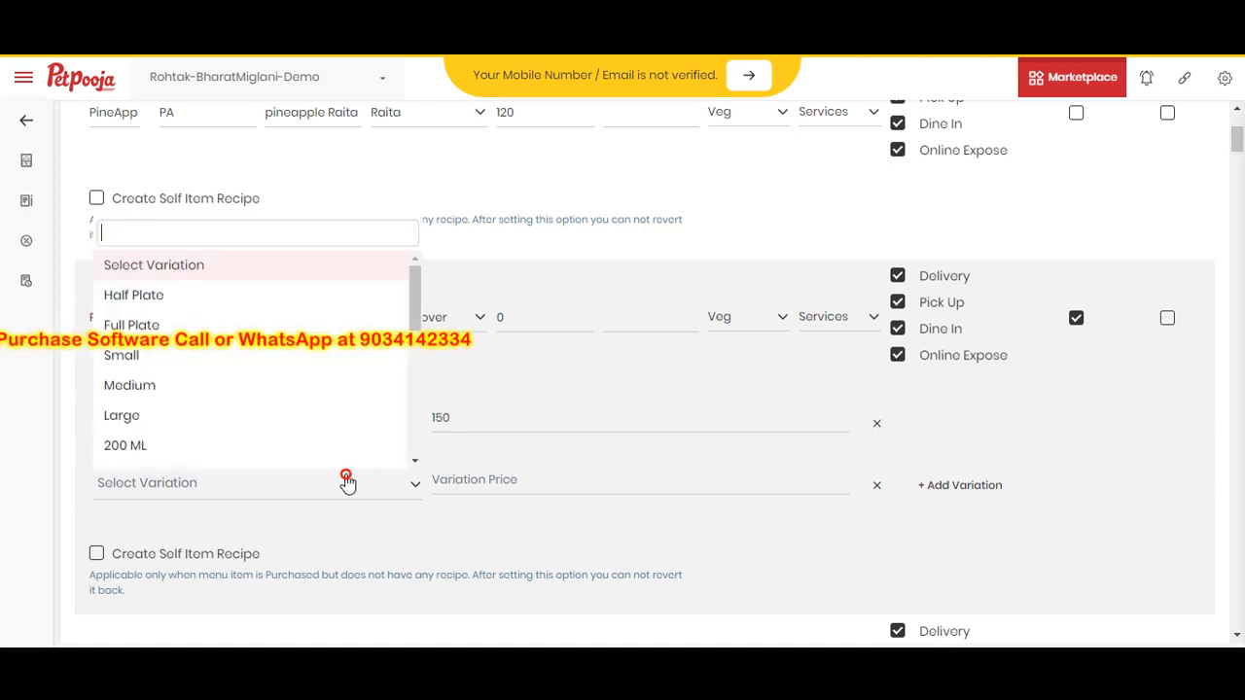
pyautogui.click(337, 325)
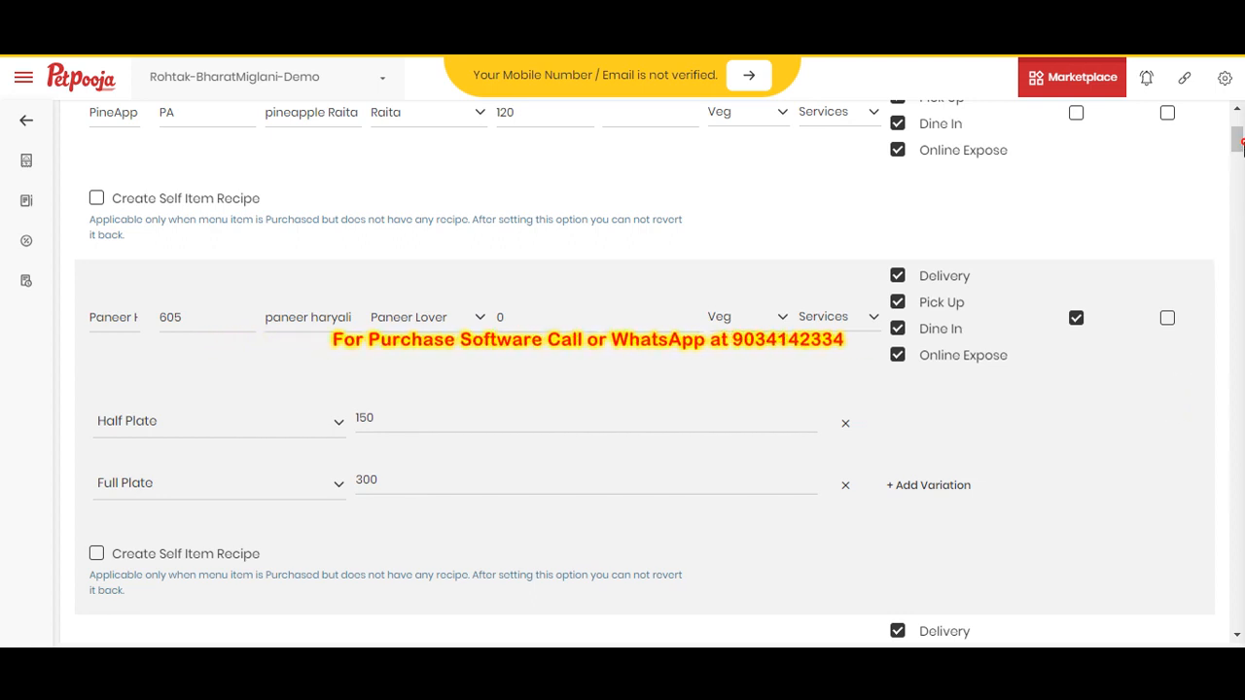
# Name the item in the third row Cheese & Corn Pizza and give it the short code CP2
pyautogui.moveTo(1243, 148); pyautogui.dragTo(1243, 157)
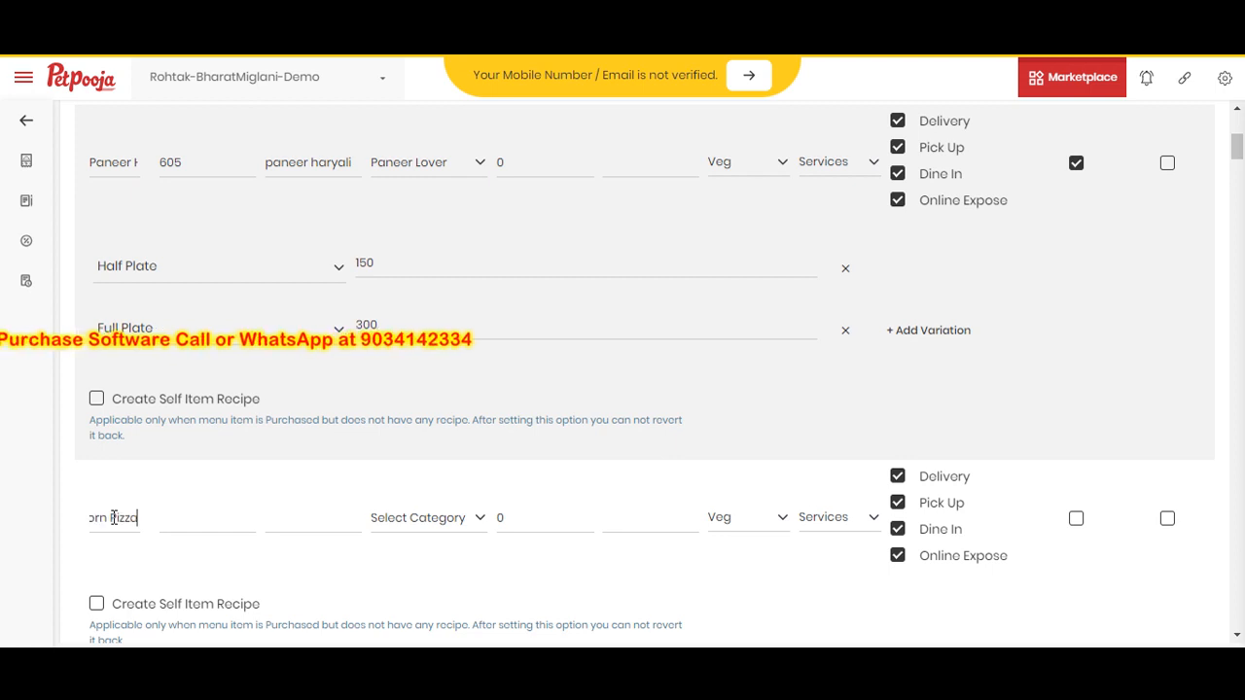
pyautogui.press('Tab')
pyautogui.write('C')
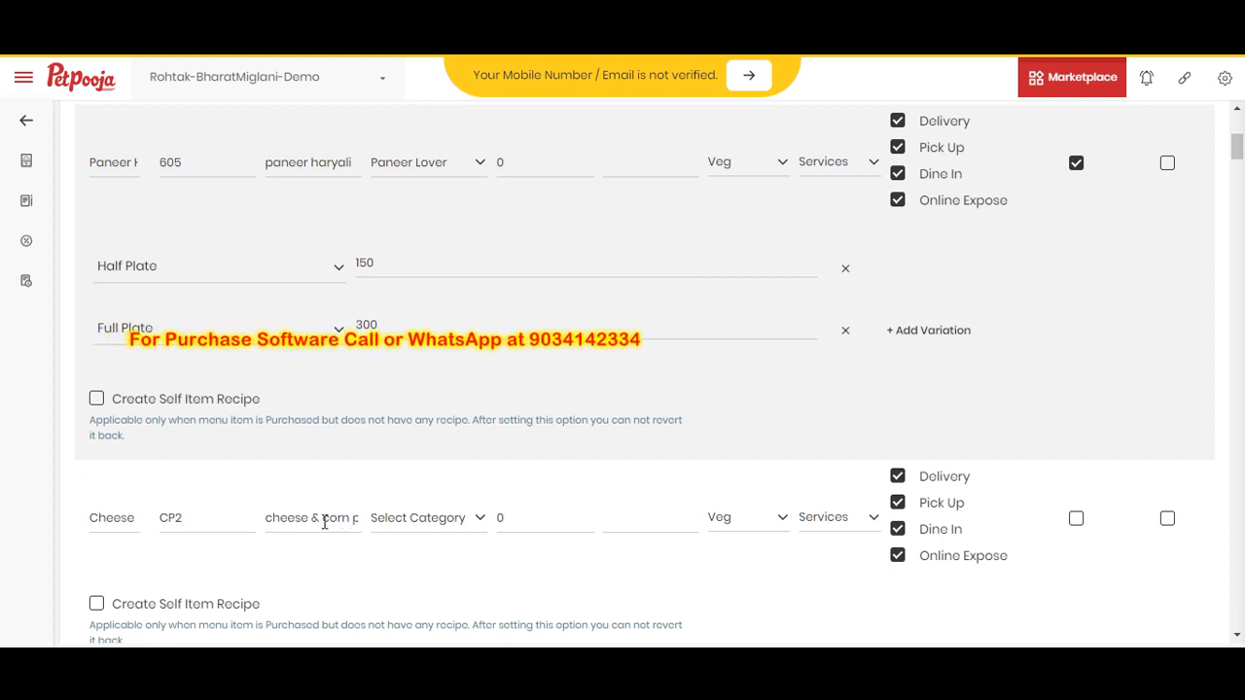
# Assign the cheese & corn pizza item to the Paneer Lover category
pyautogui.click(396, 525)
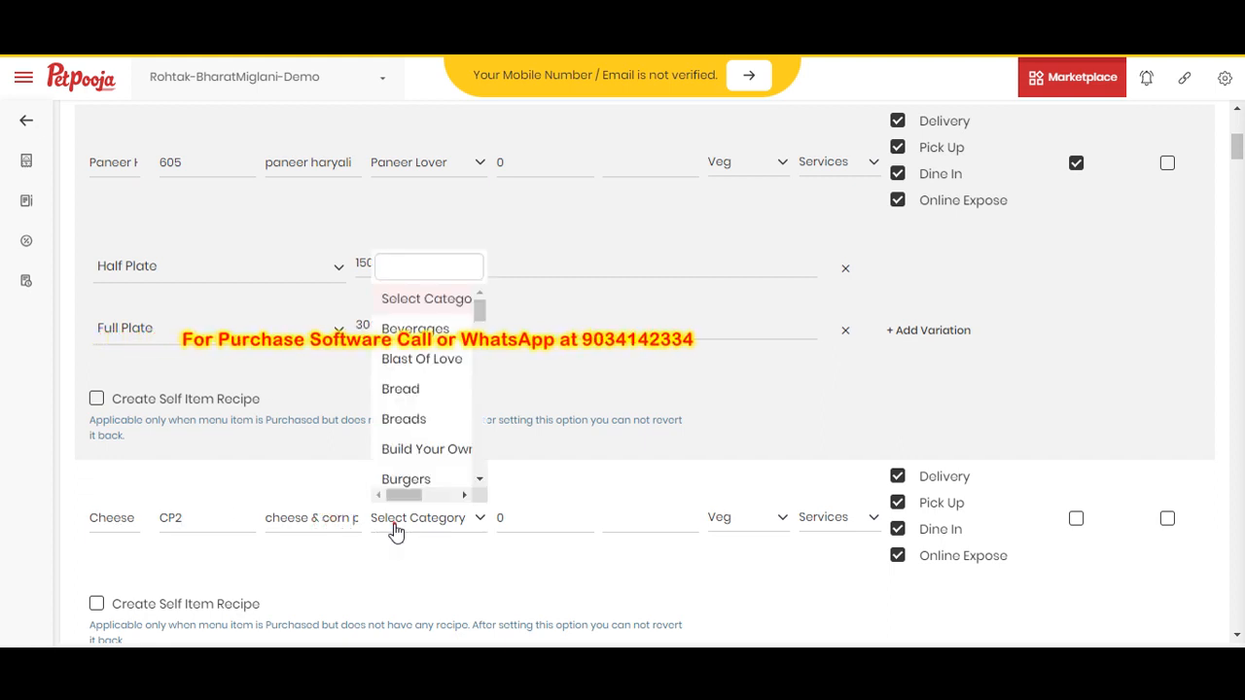
pyautogui.write('Pl')
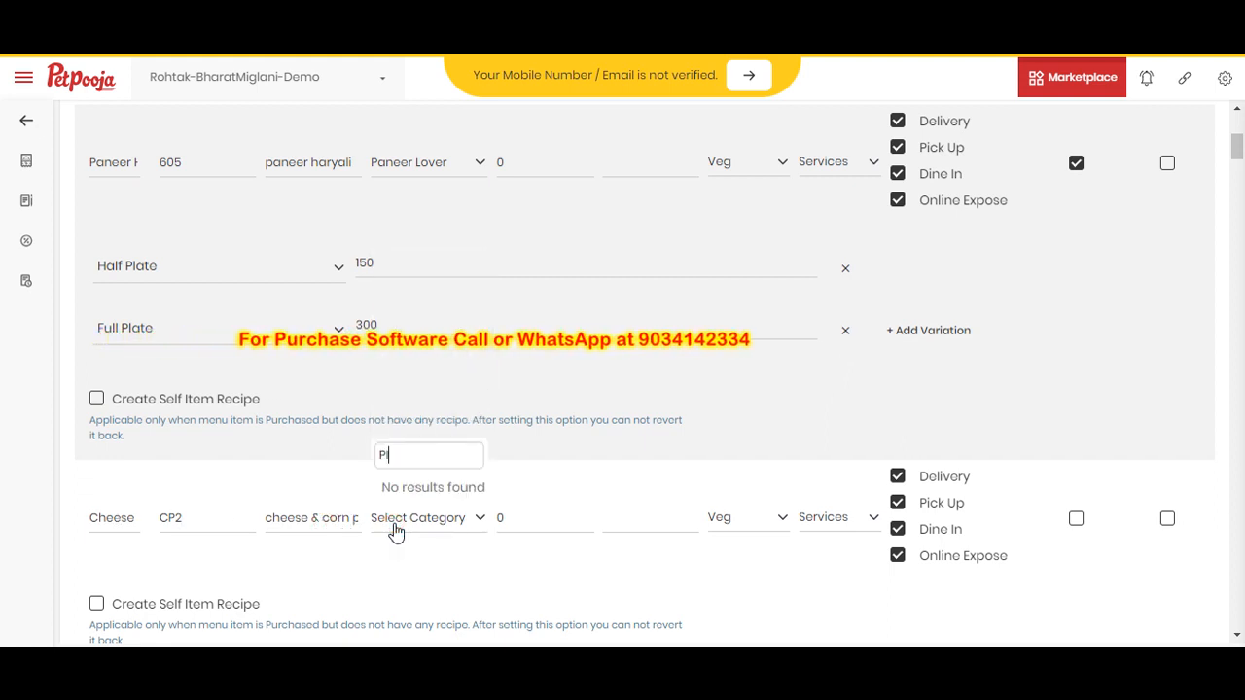
pyautogui.press('BackSpace')
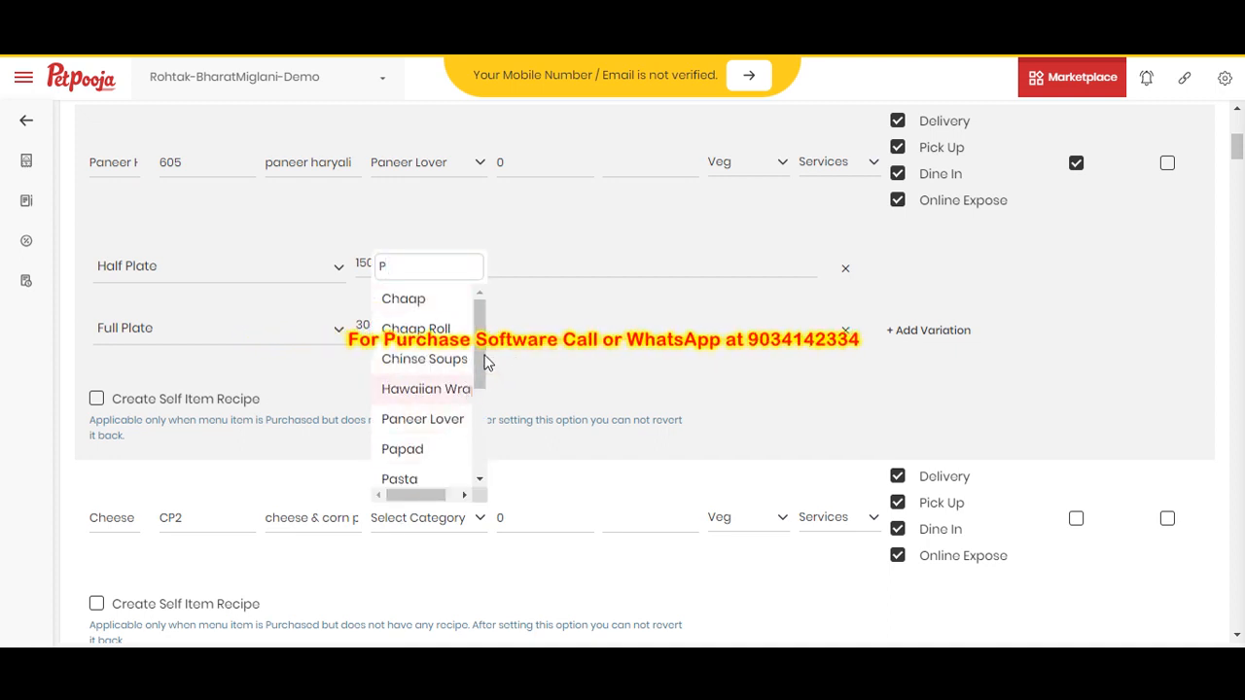
pyautogui.moveTo(486, 362); pyautogui.dragTo(485, 407)
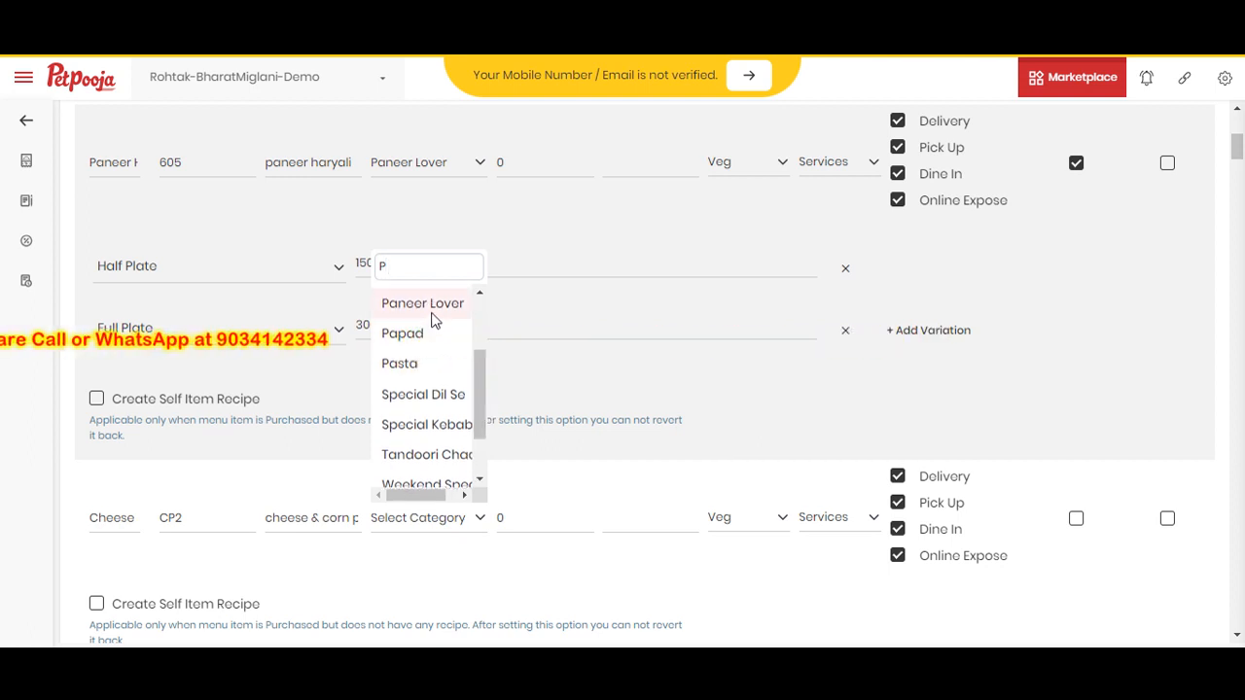
pyautogui.click(432, 312)
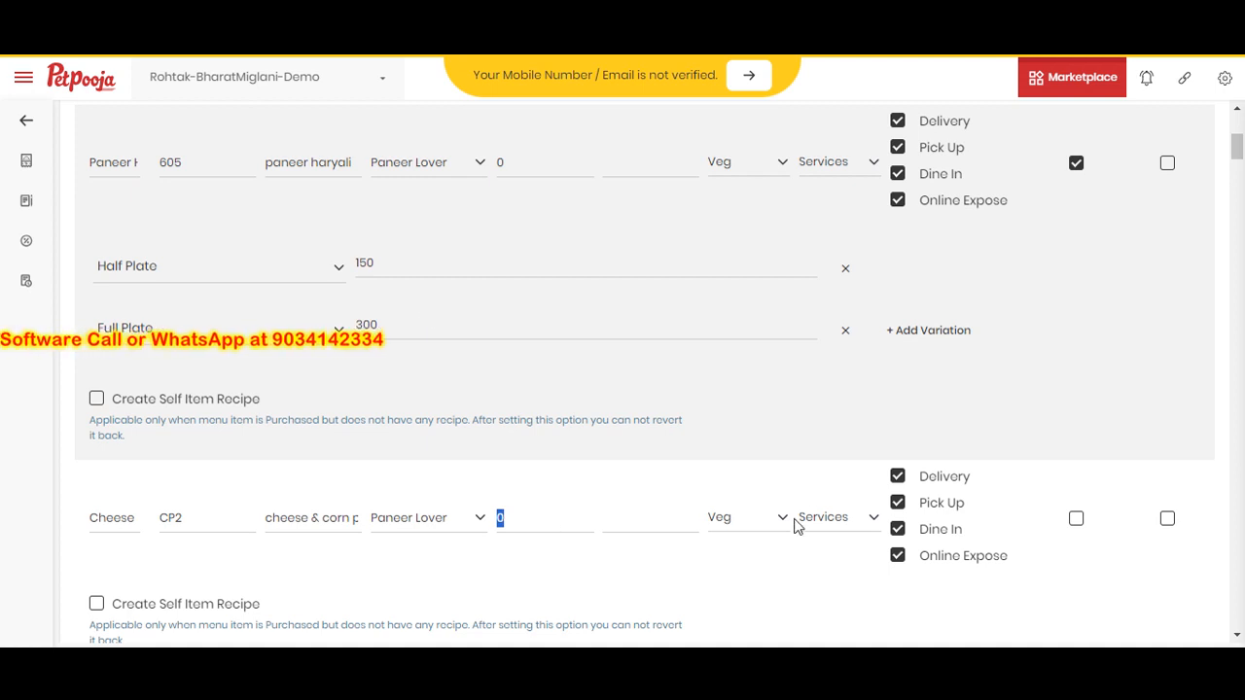
# Enable variations for the cheese & corn pizza and add two extra variation rows, making three in total
pyautogui.click(1077, 519)
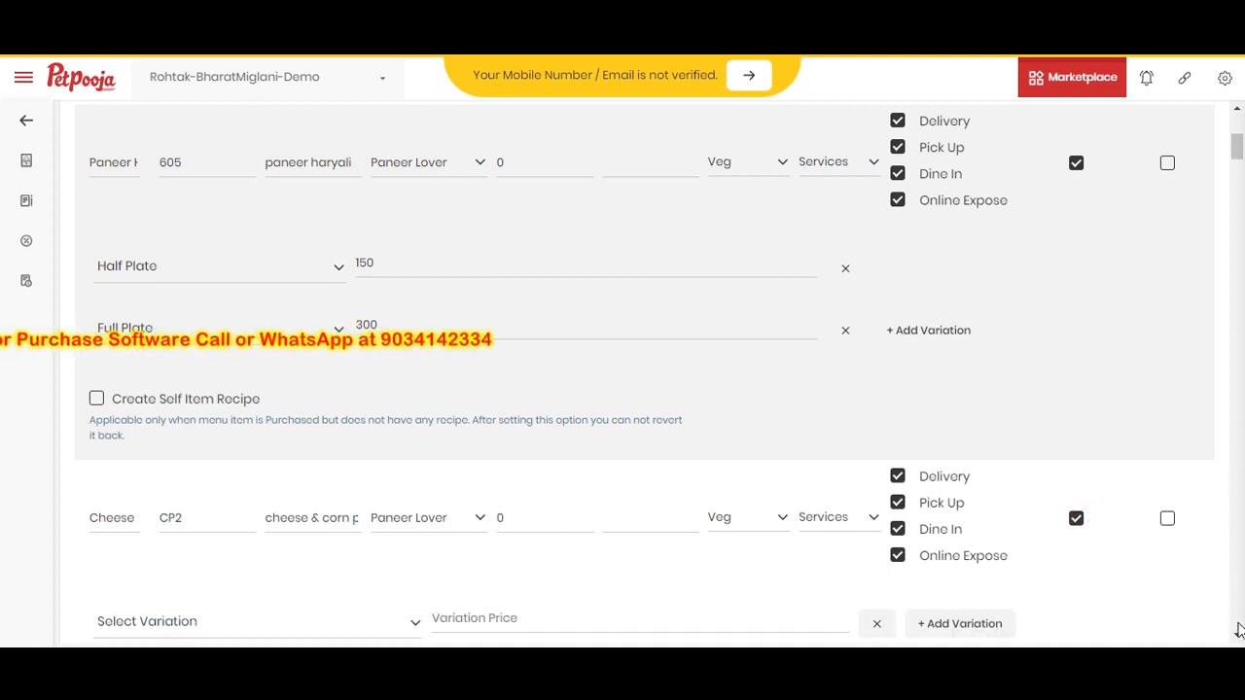
pyautogui.scroll(-4, 1039, 473)
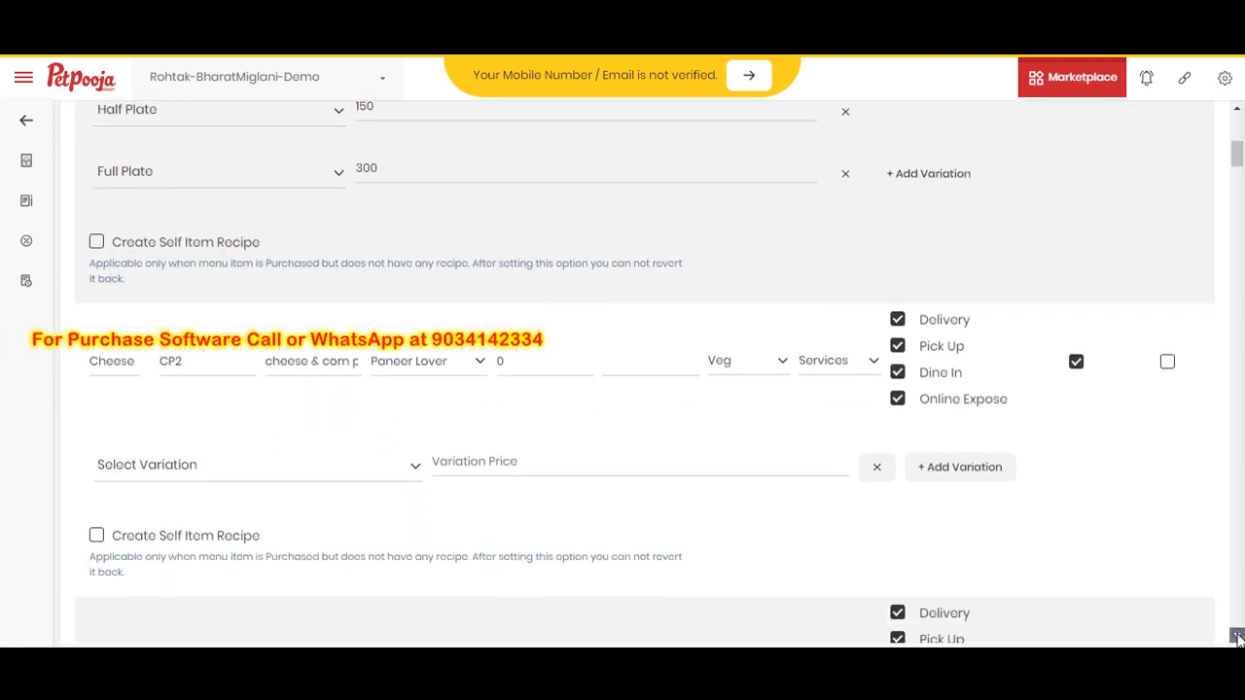
pyautogui.click(996, 456)
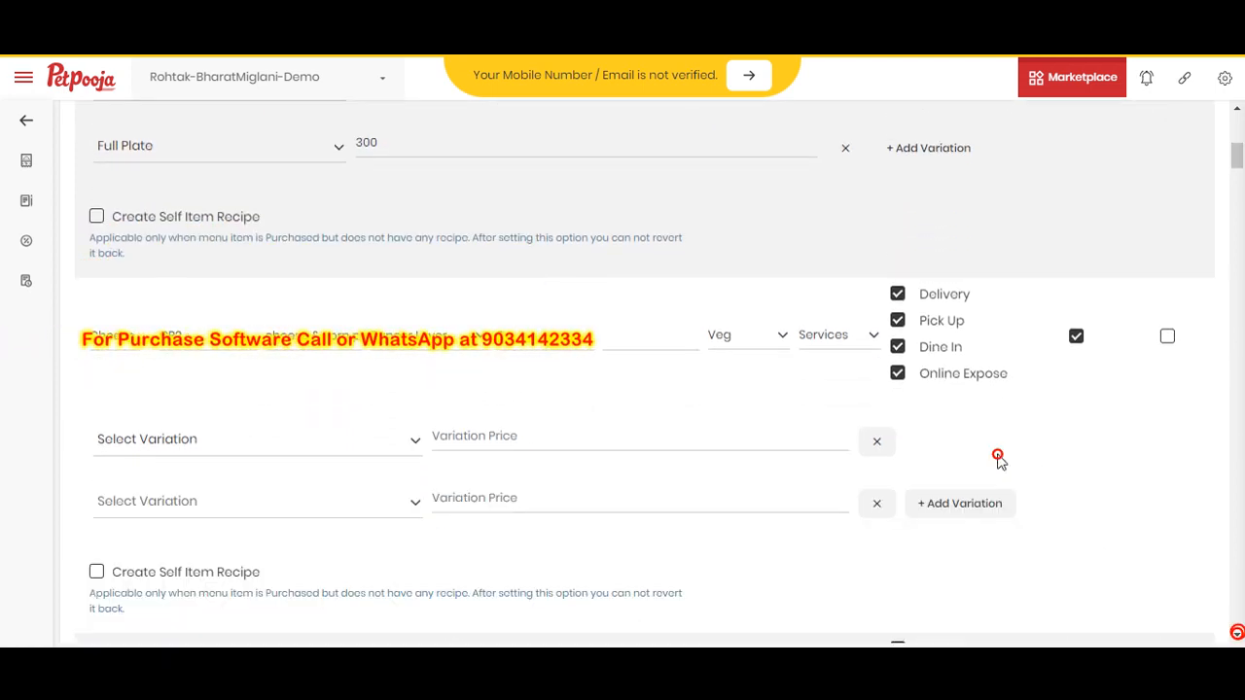
pyautogui.click(977, 497)
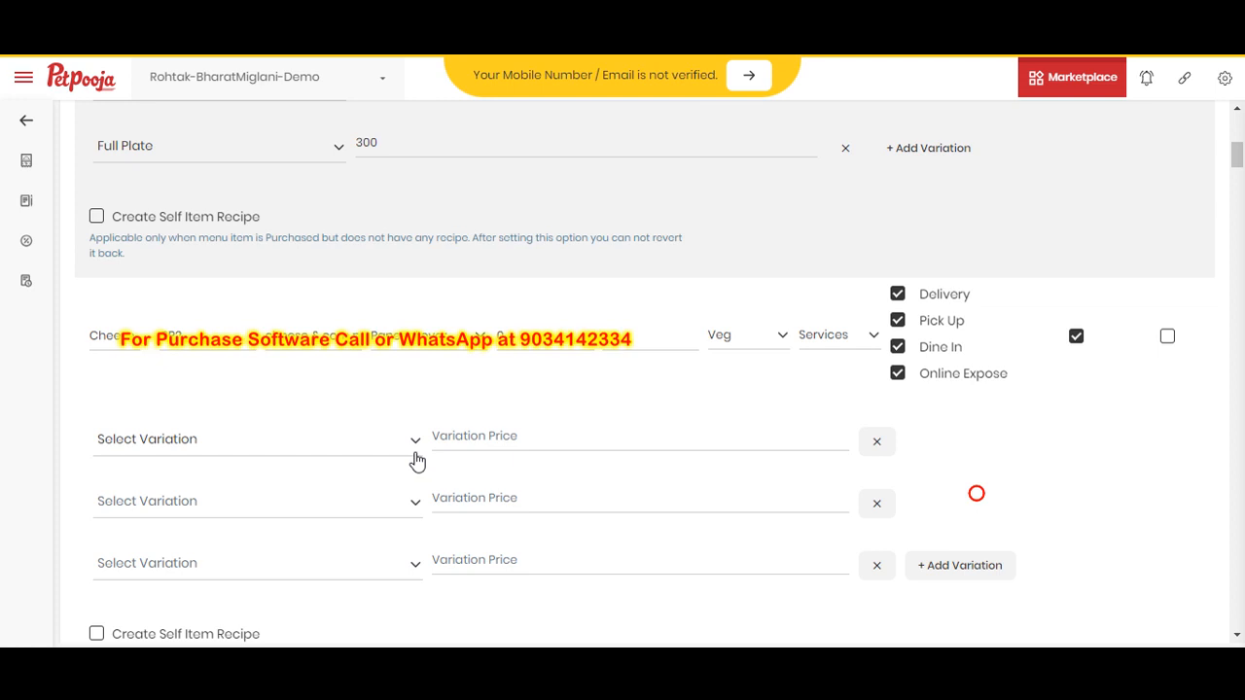
# Set the pizza's first variation to Small at a price of 100 and its second to Medium at 160
pyautogui.click(360, 450)
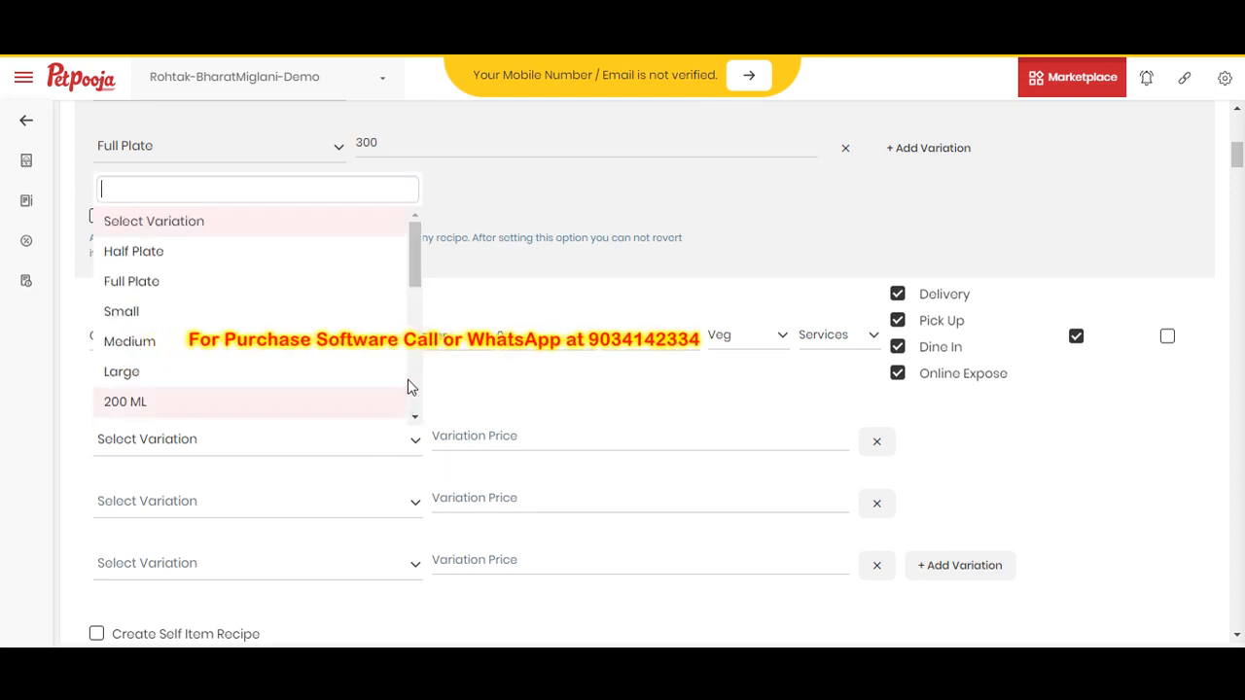
pyautogui.click(345, 312)
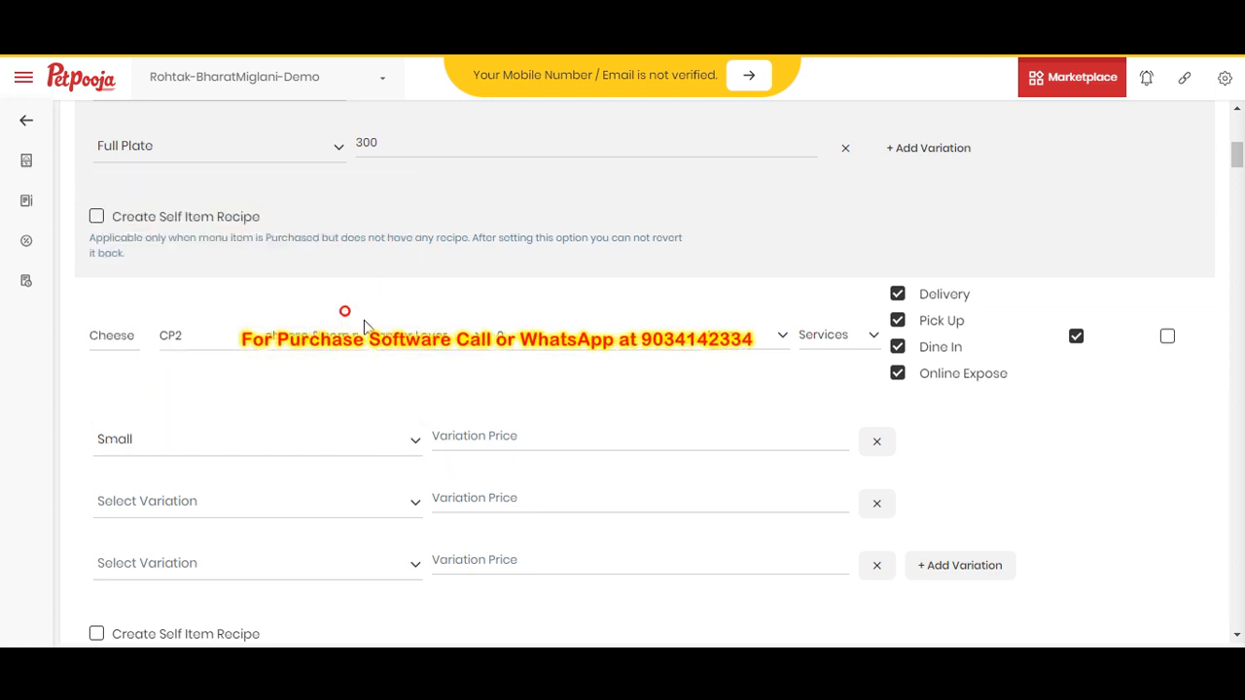
pyautogui.click(504, 436)
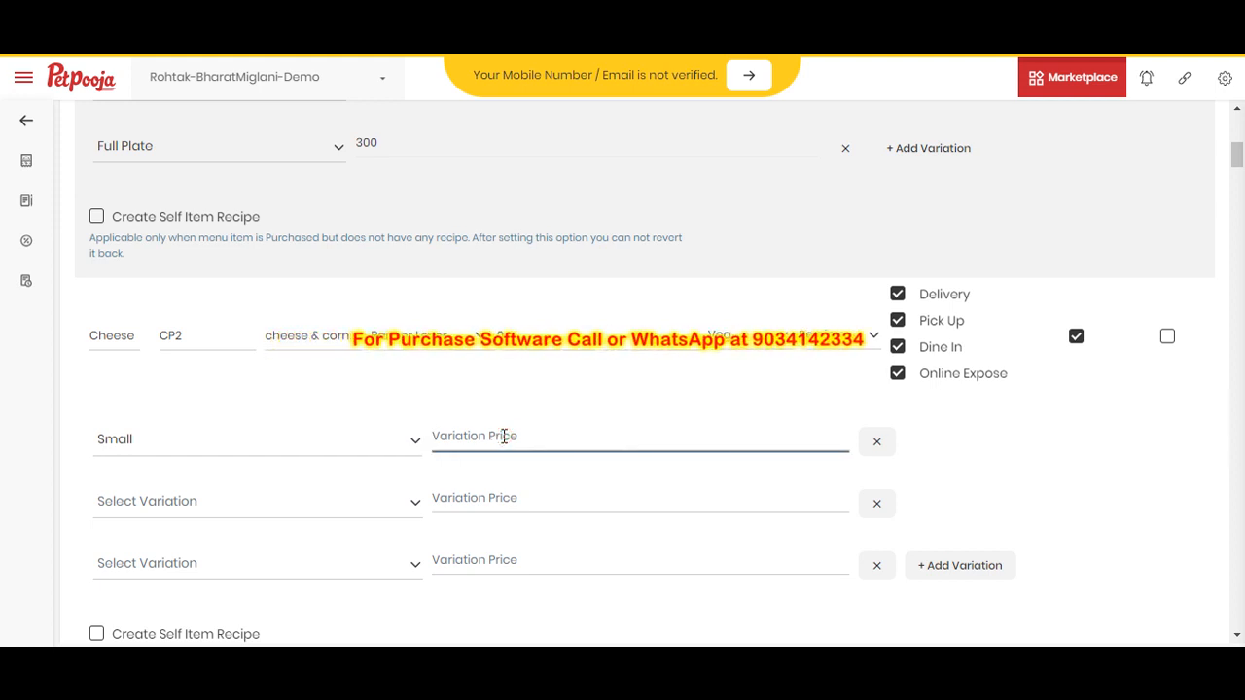
pyautogui.write('100')
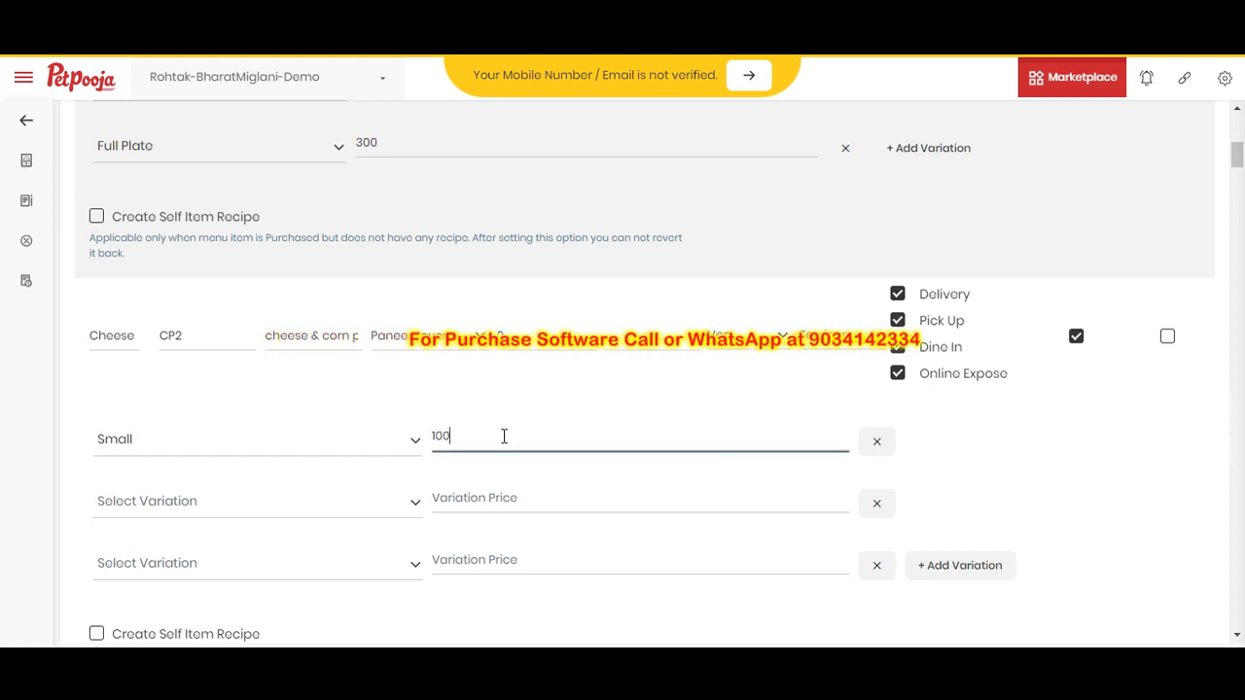
pyautogui.click(380, 505)
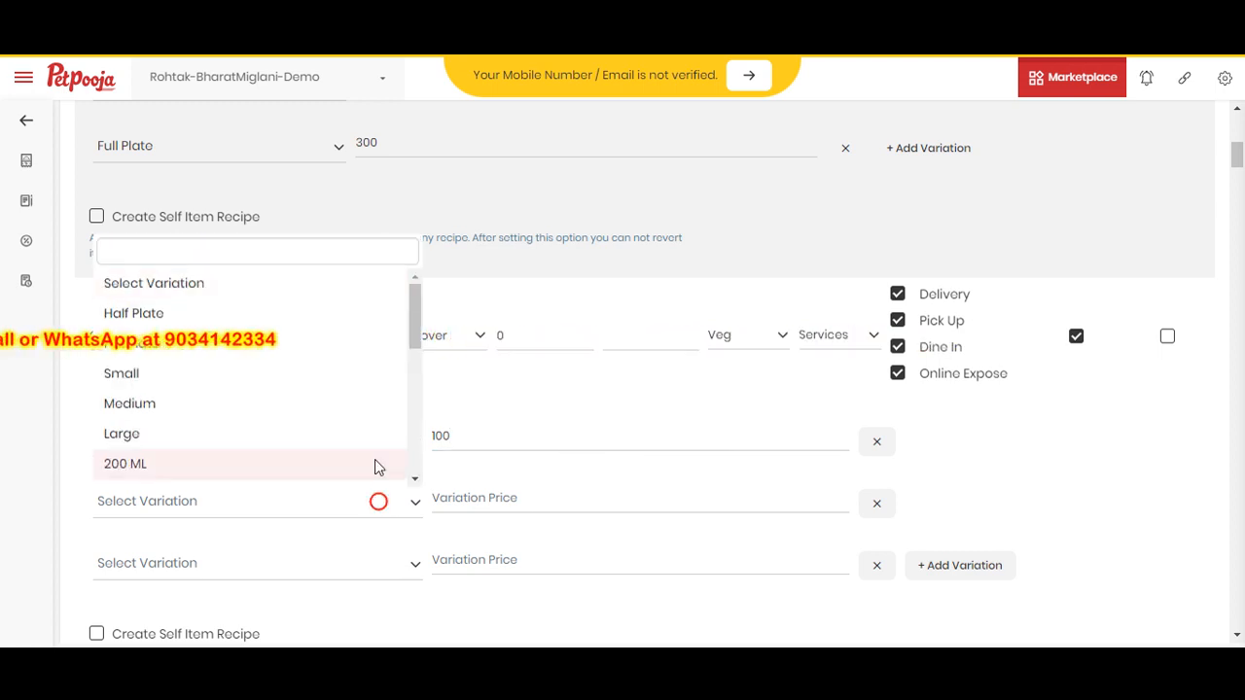
pyautogui.click(359, 408)
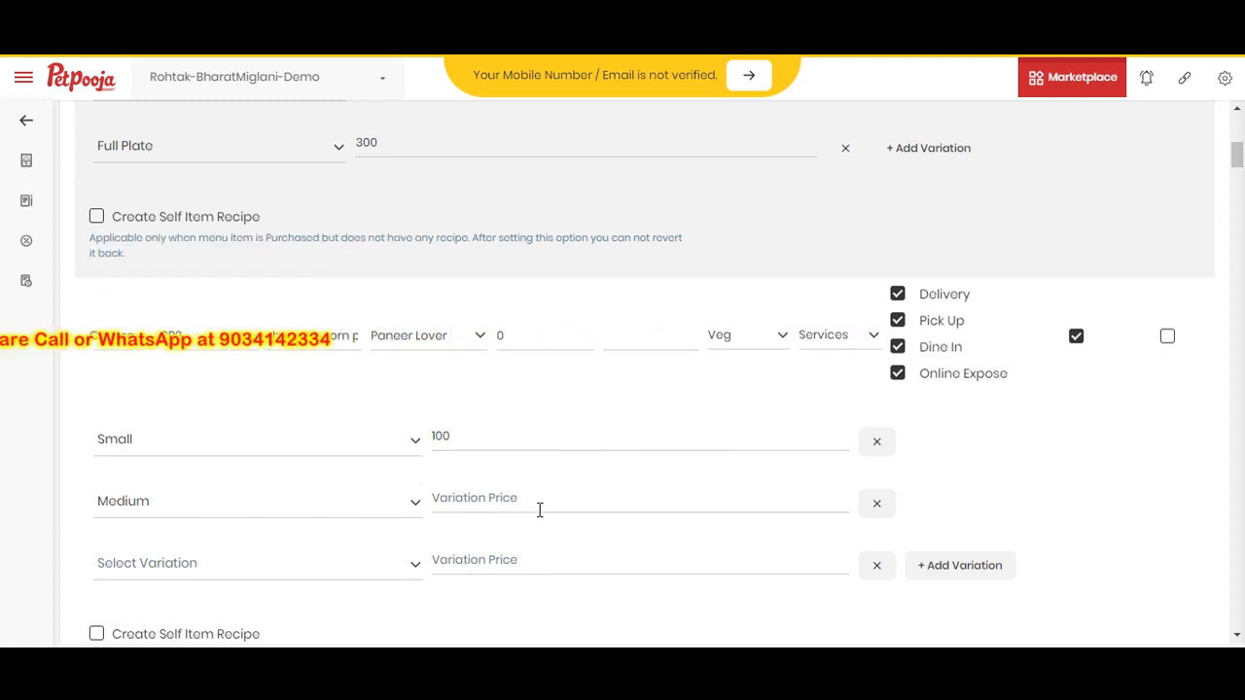
pyautogui.click(539, 508)
pyautogui.write('160')
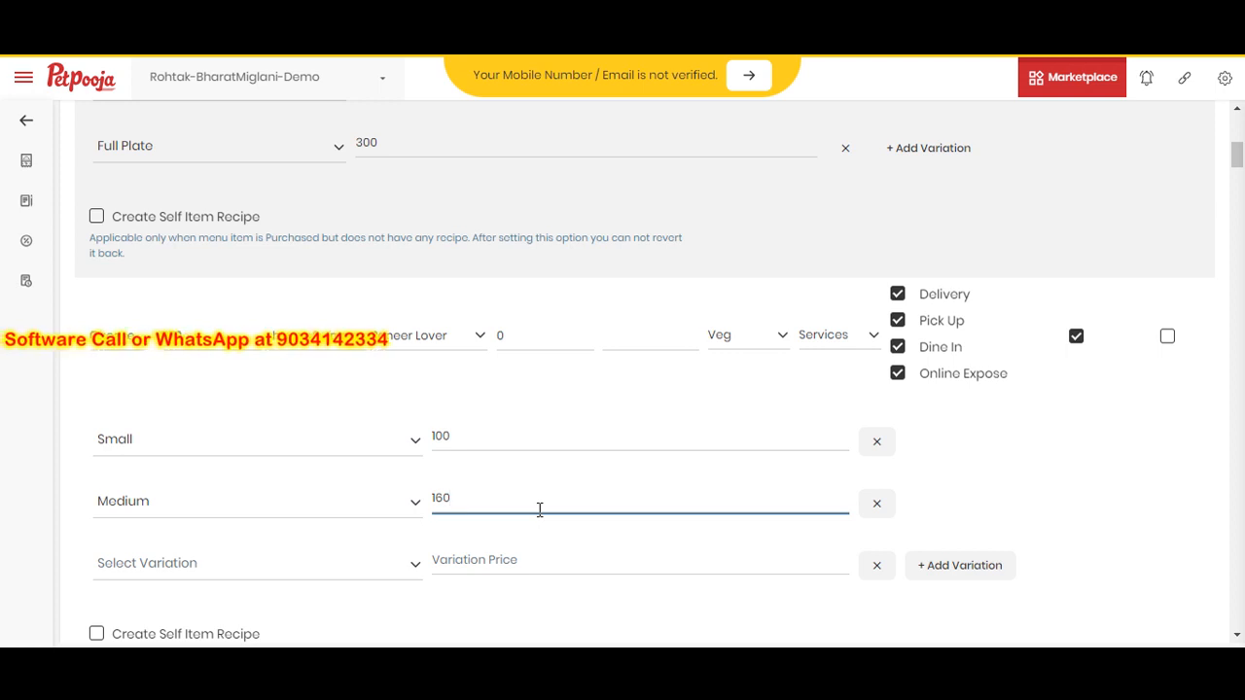
# Set the pizza's third variation to Large with a price of 250
pyautogui.click(396, 563)
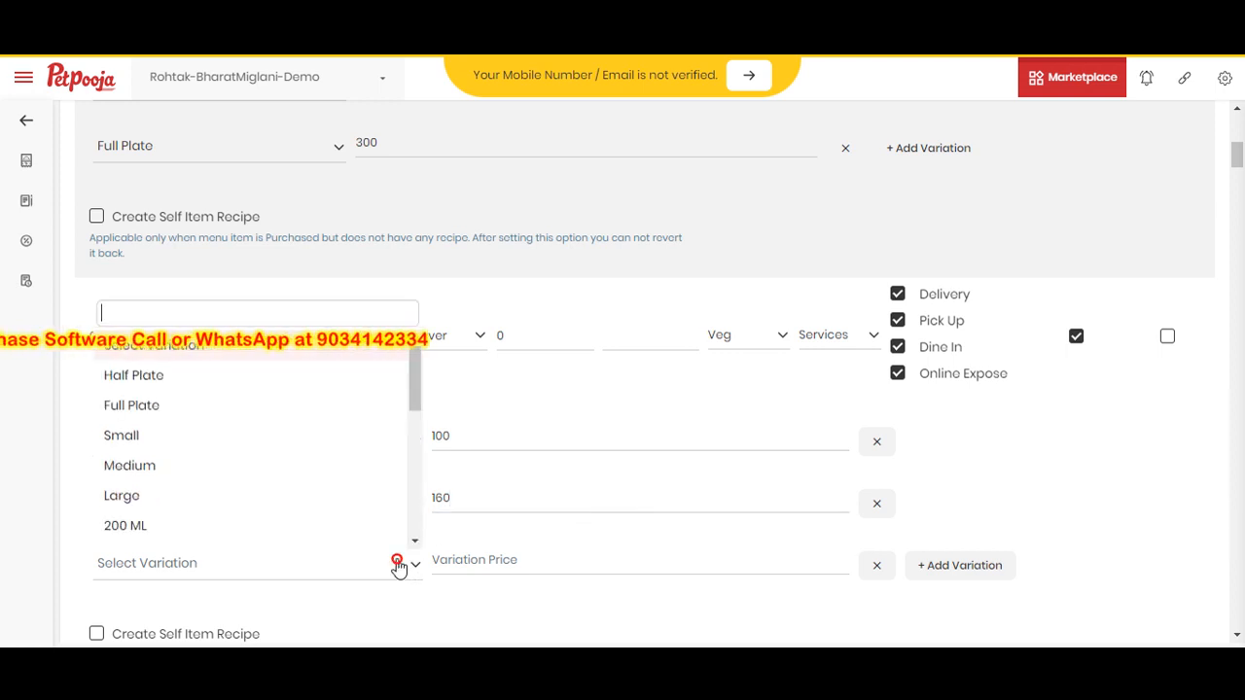
pyautogui.click(379, 504)
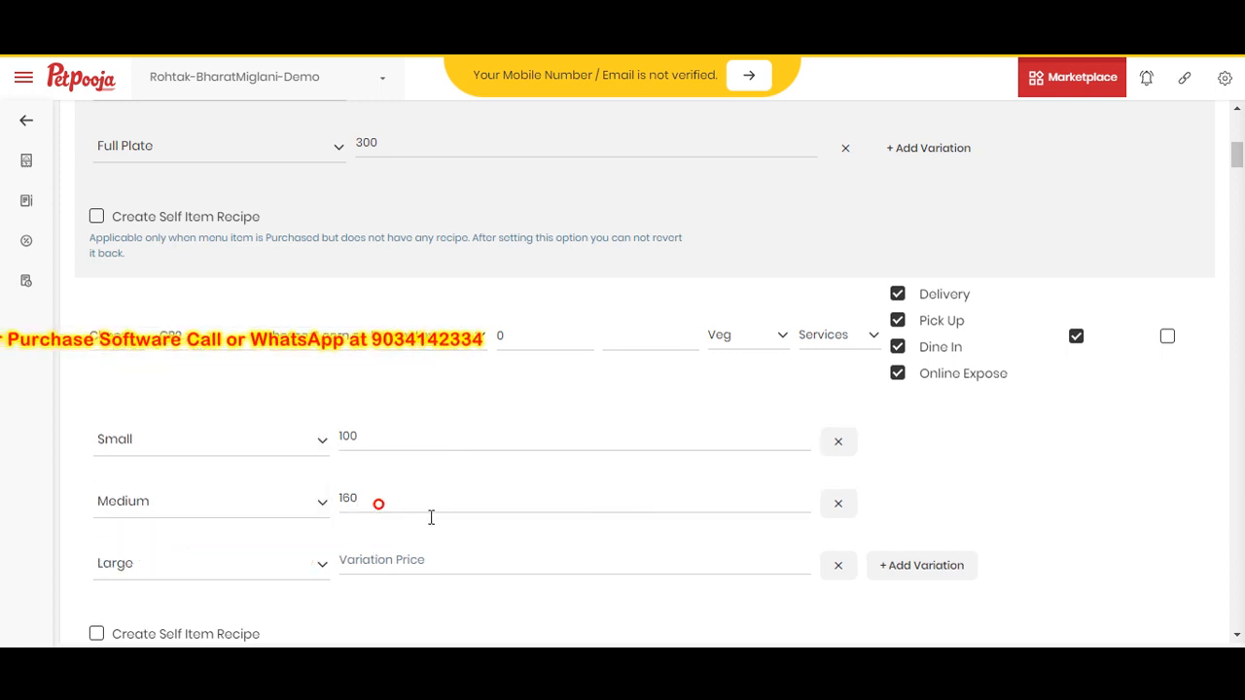
pyautogui.click(475, 557)
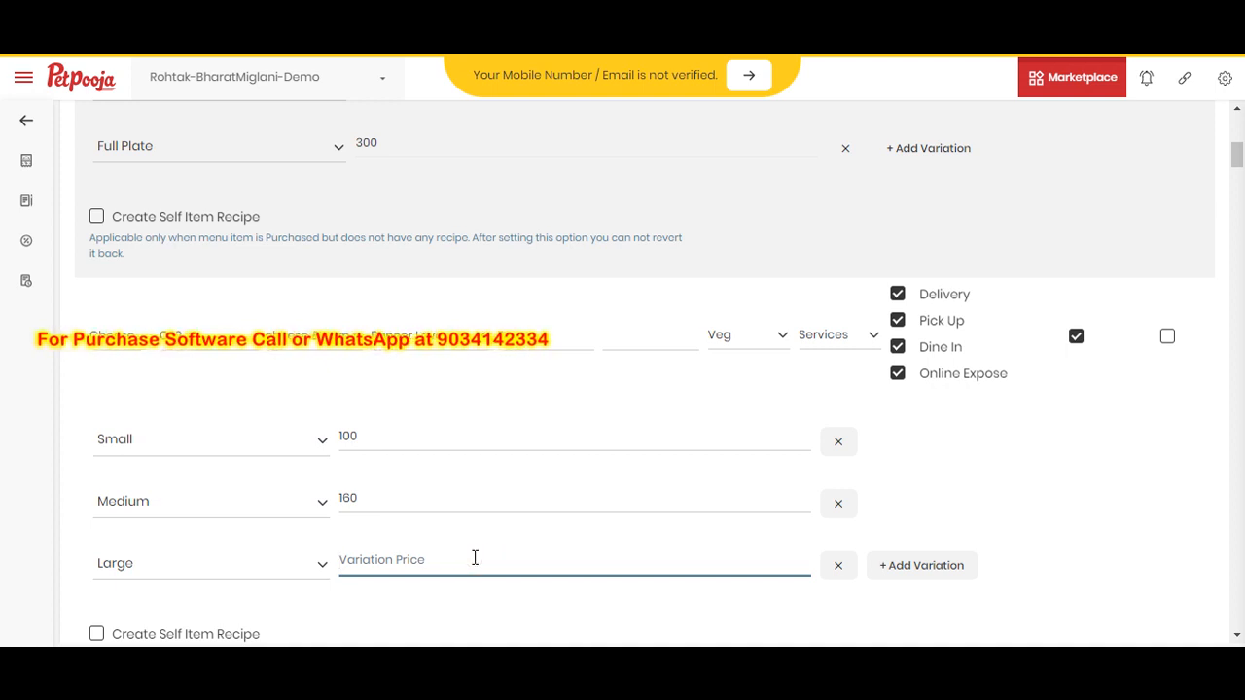
pyautogui.write('250')
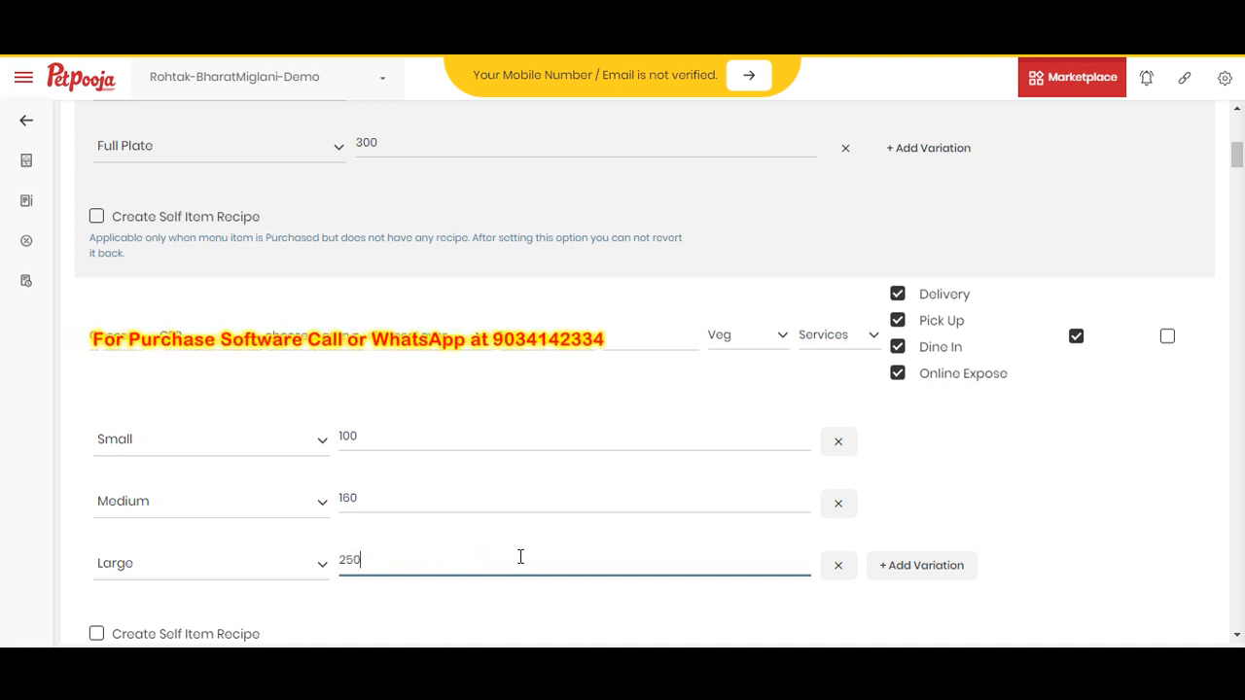
# Look through the available size options for the pizza's third variation, down to Extra Large
pyautogui.click(316, 572)
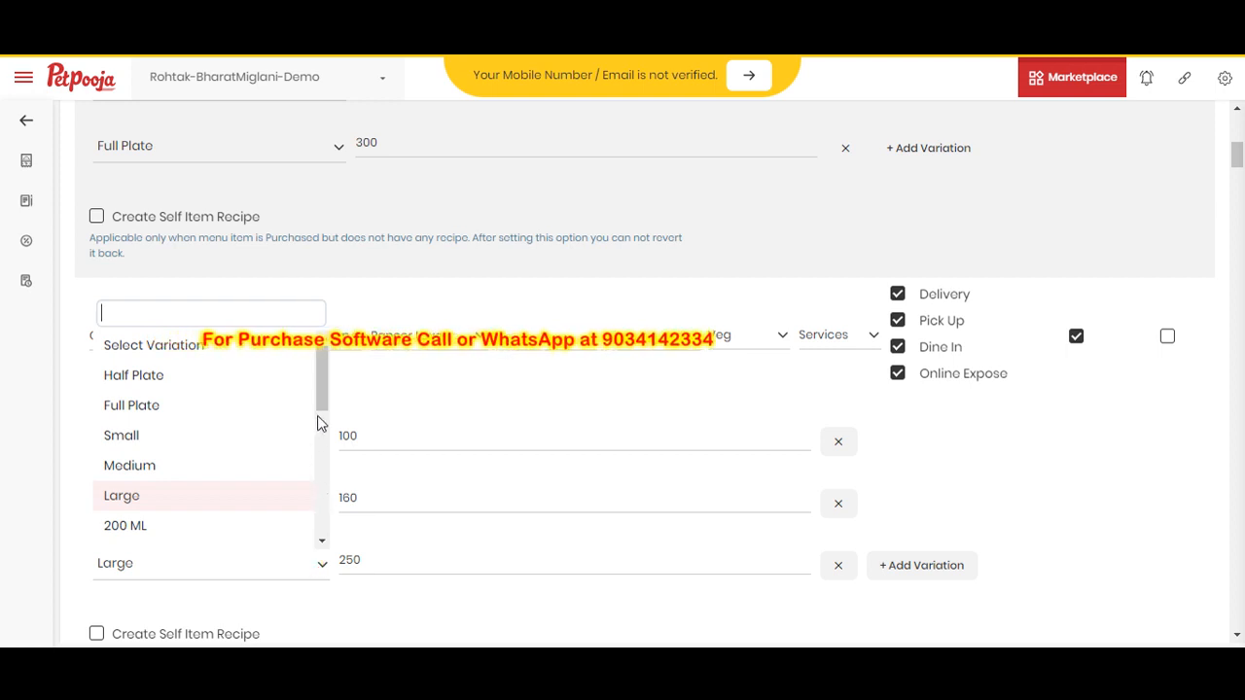
pyautogui.moveTo(319, 401); pyautogui.dragTo(329, 461)
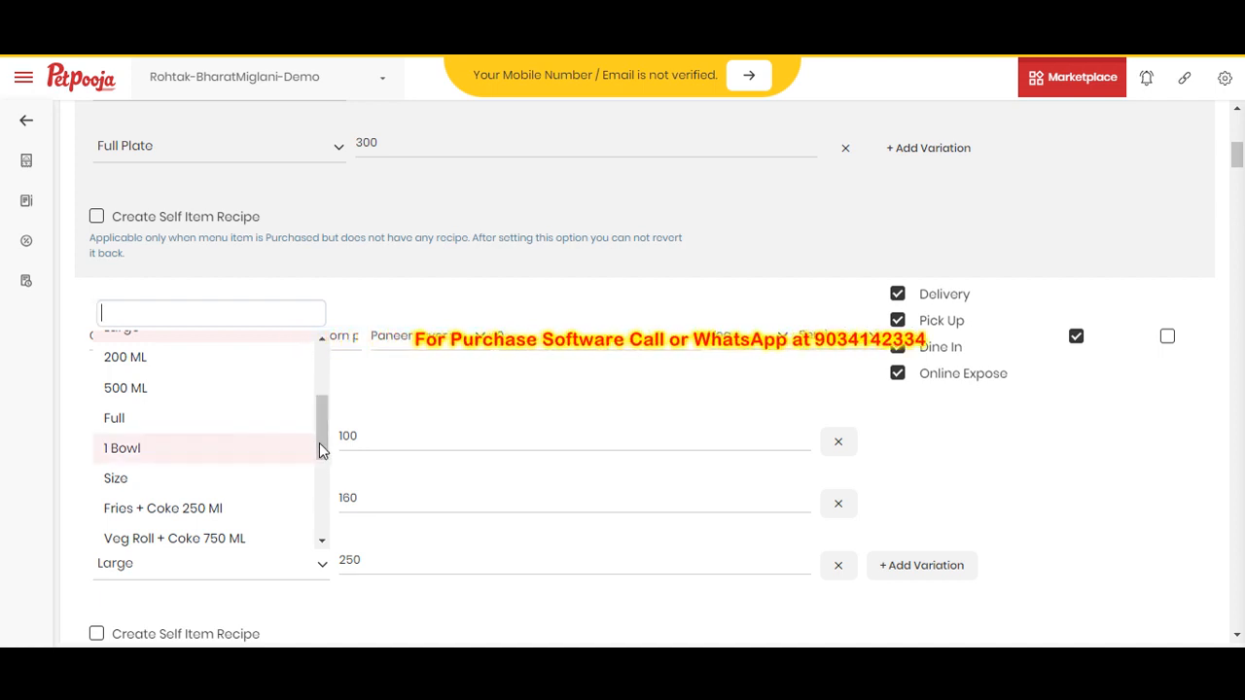
pyautogui.moveTo(321, 449); pyautogui.dragTo(326, 528)
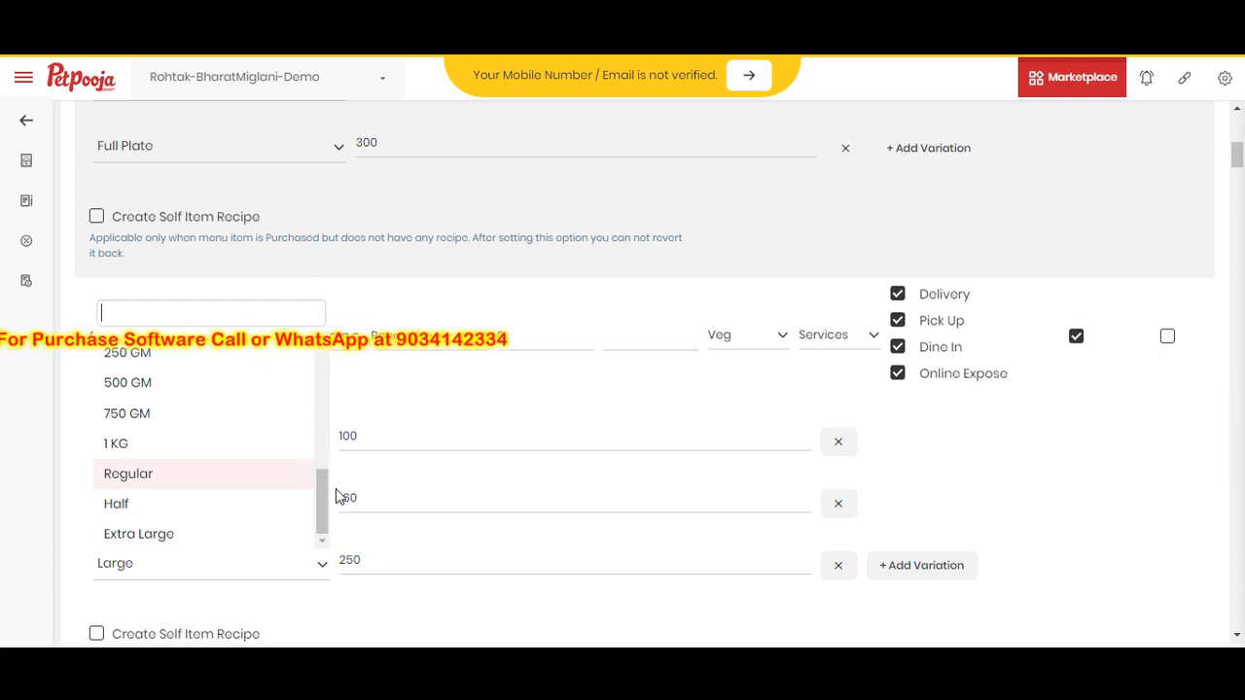
pyautogui.moveTo(326, 497); pyautogui.dragTo(325, 478)
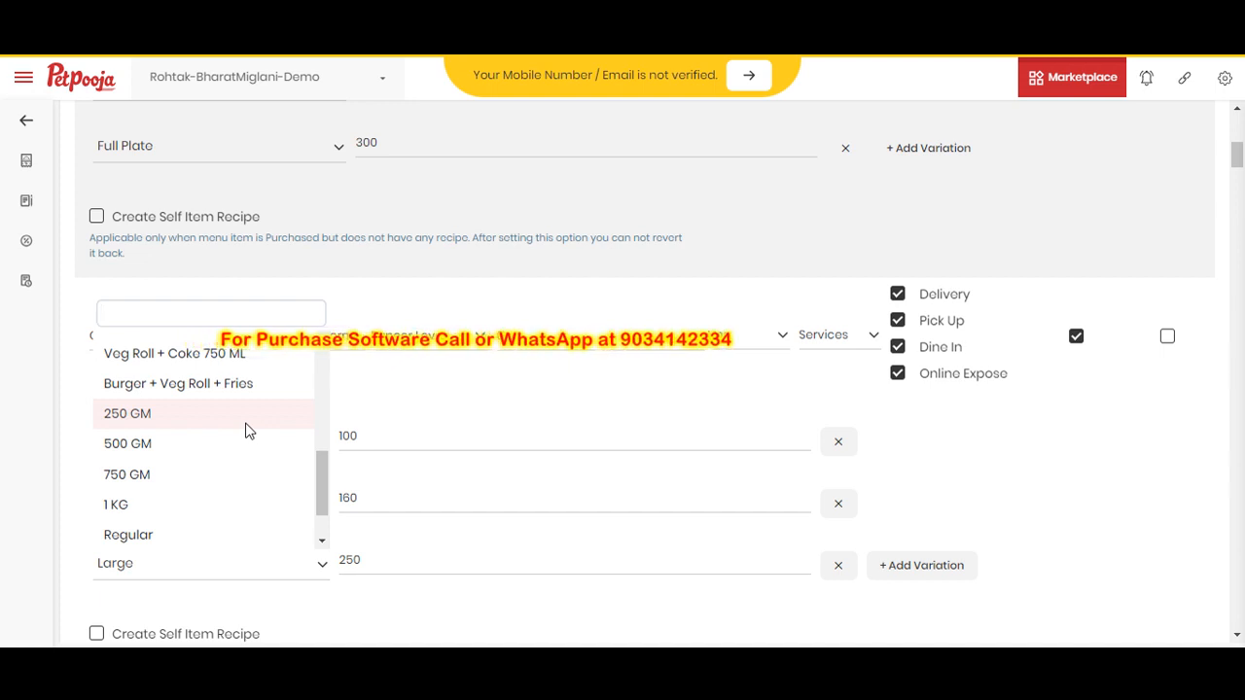
pyautogui.moveTo(320, 483); pyautogui.dragTo(326, 534)
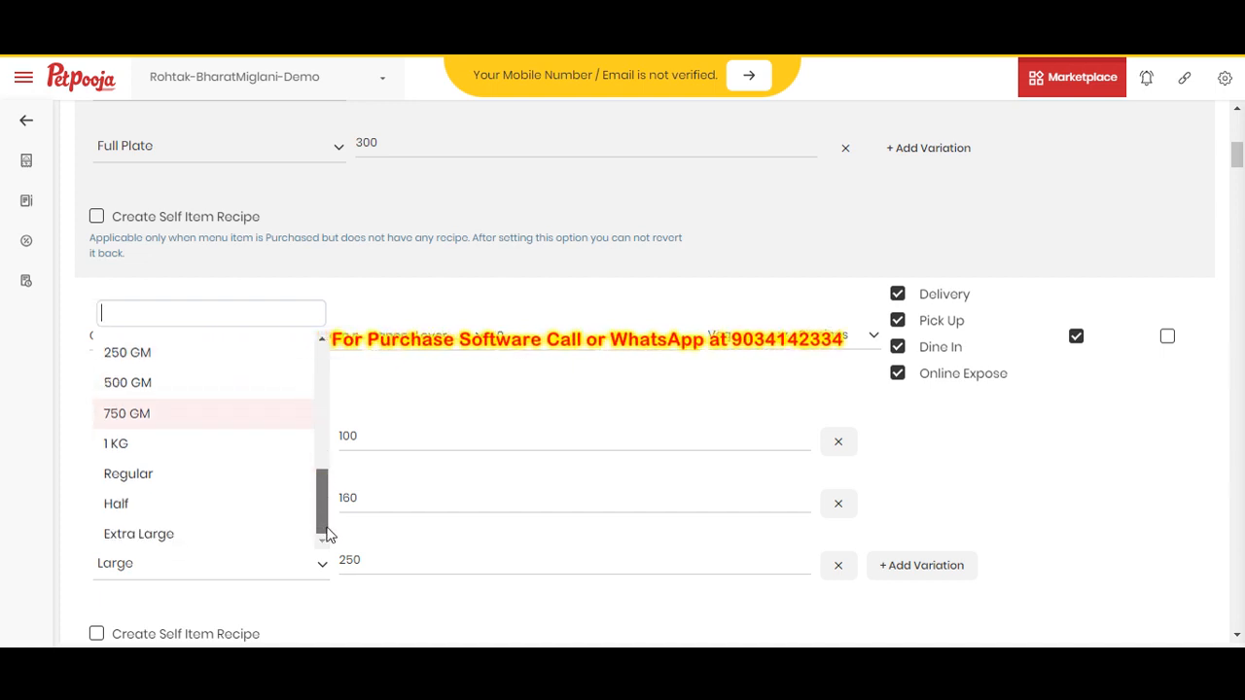
pyautogui.click(452, 501)
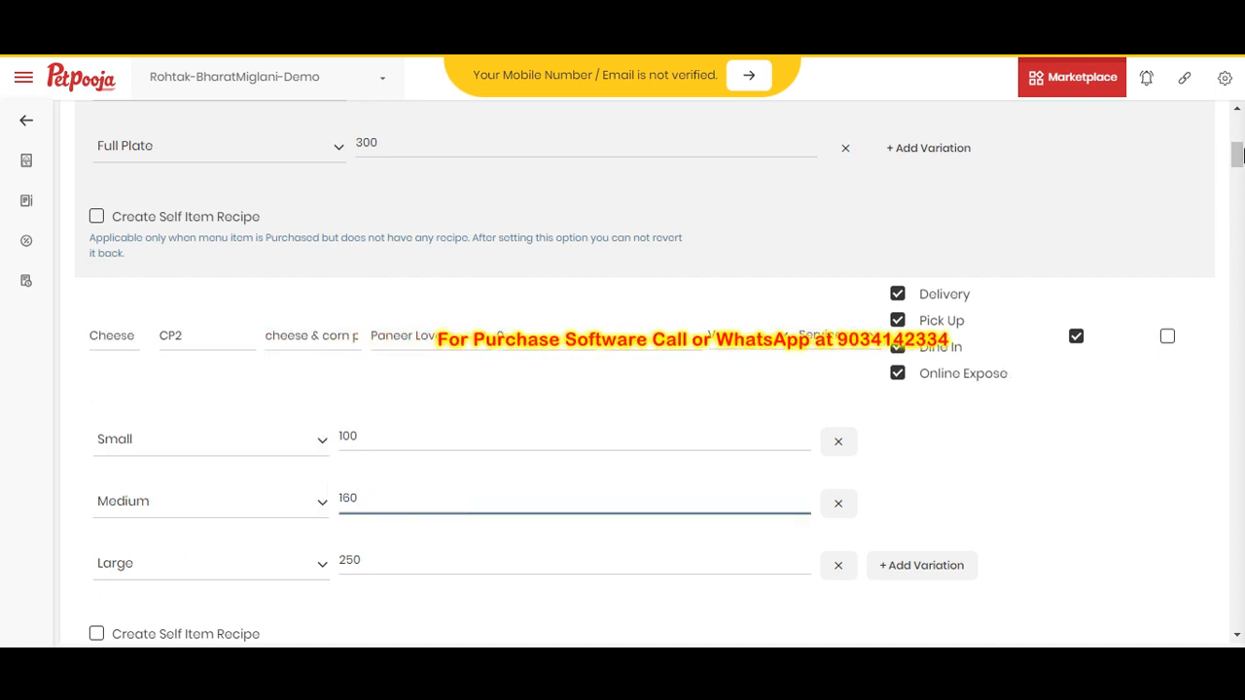
# Save all the new menu items and exit the item entry form
pyautogui.moveTo(1242, 148); pyautogui.dragTo(1242, 118)
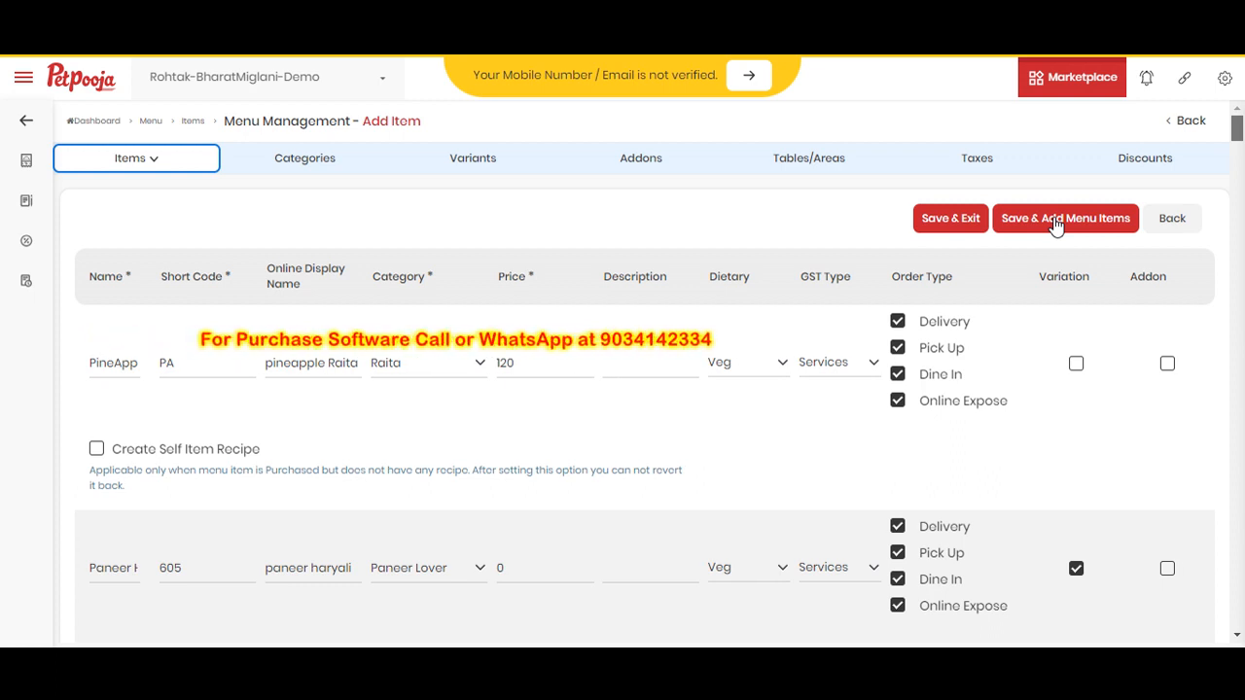
pyautogui.click(962, 220)
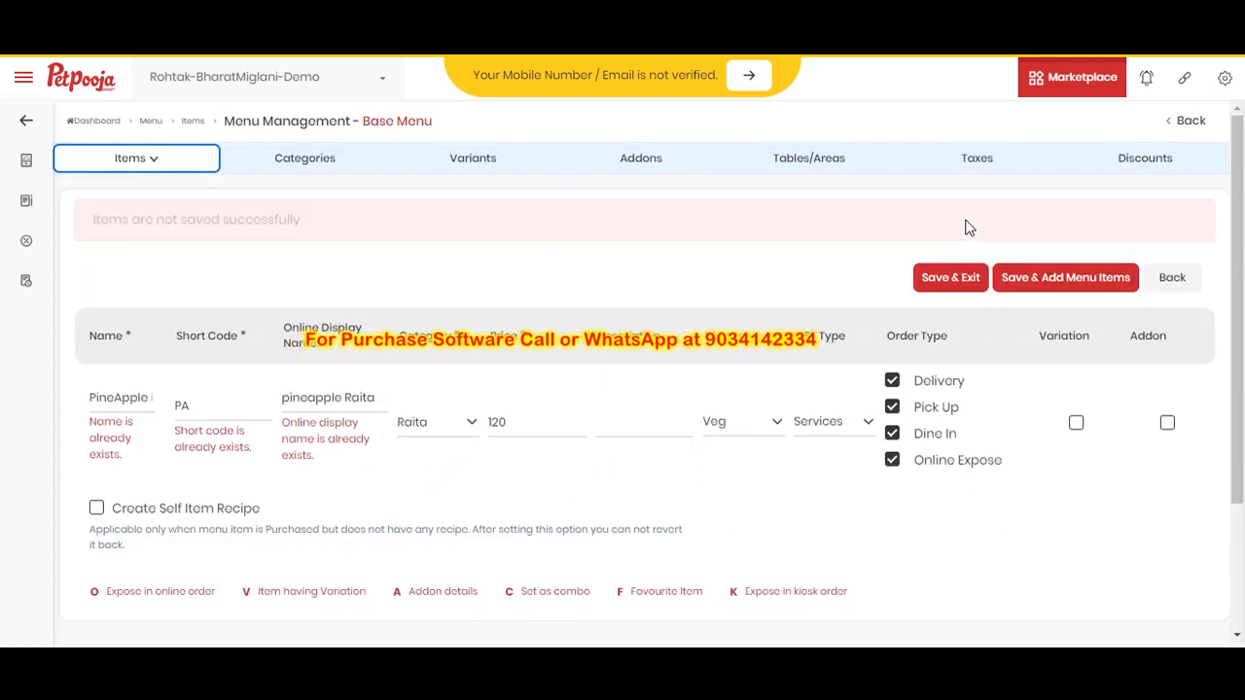
# Set the pineapple raita's short code to PA3 and save the item again
pyautogui.click(230, 413)
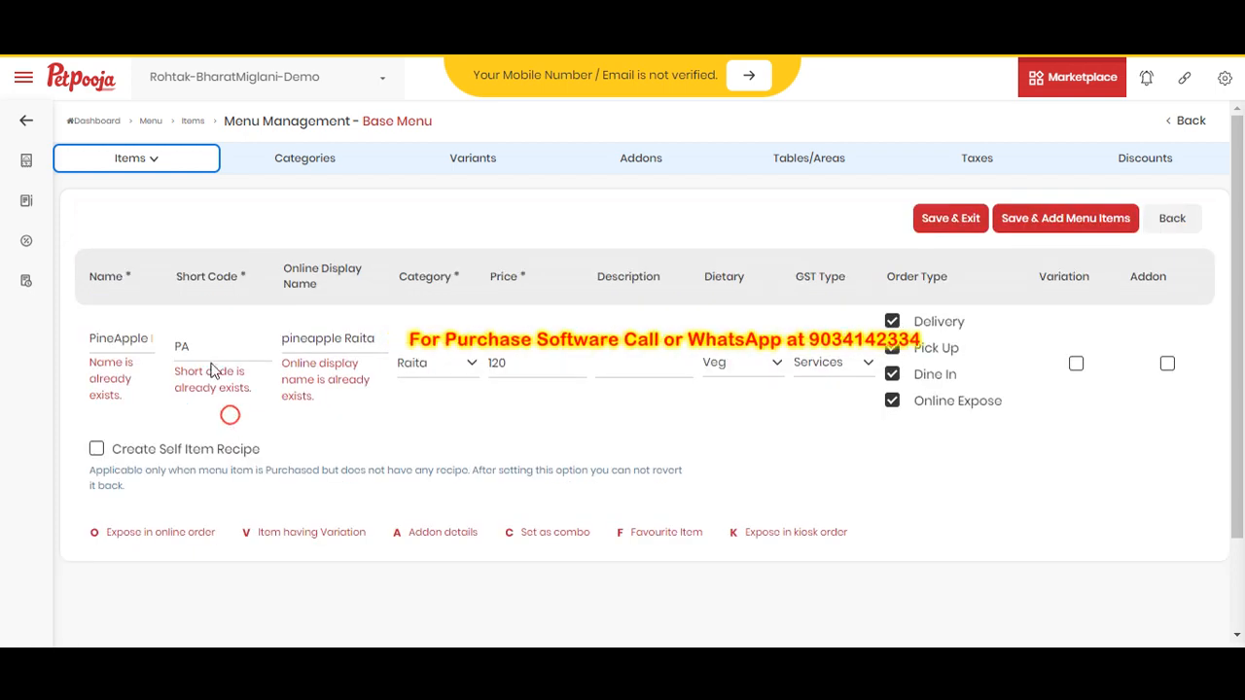
pyautogui.click(209, 348)
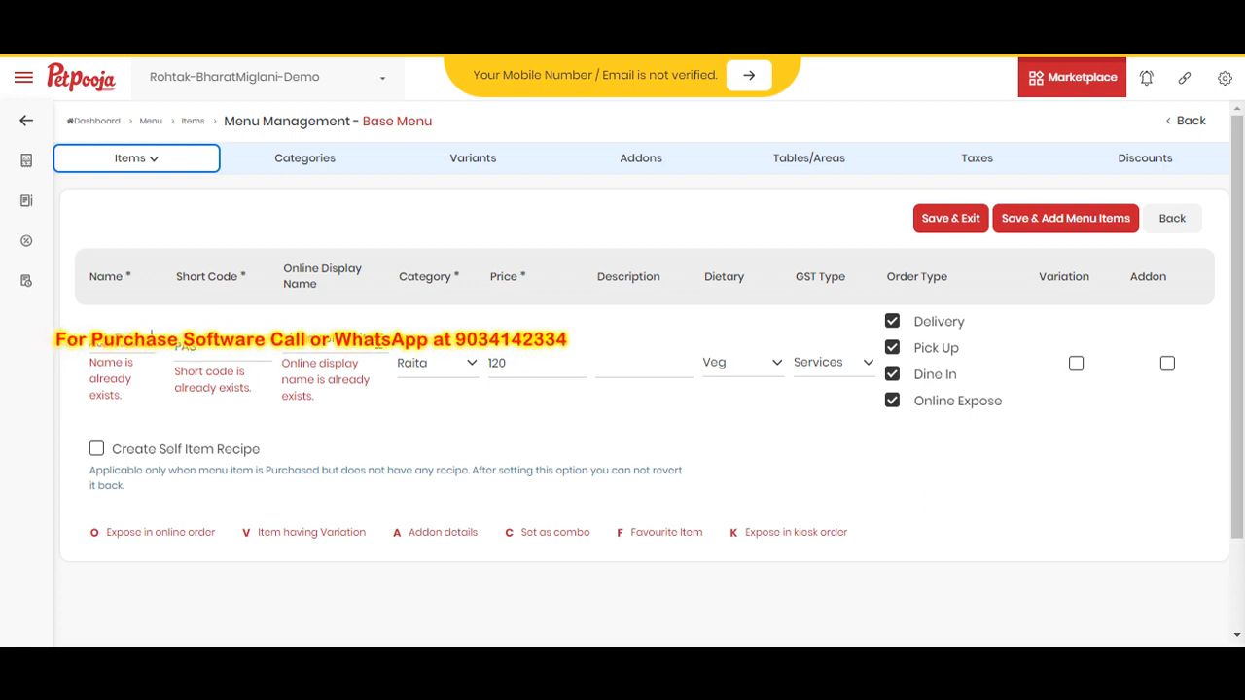
pyautogui.click(943, 218)
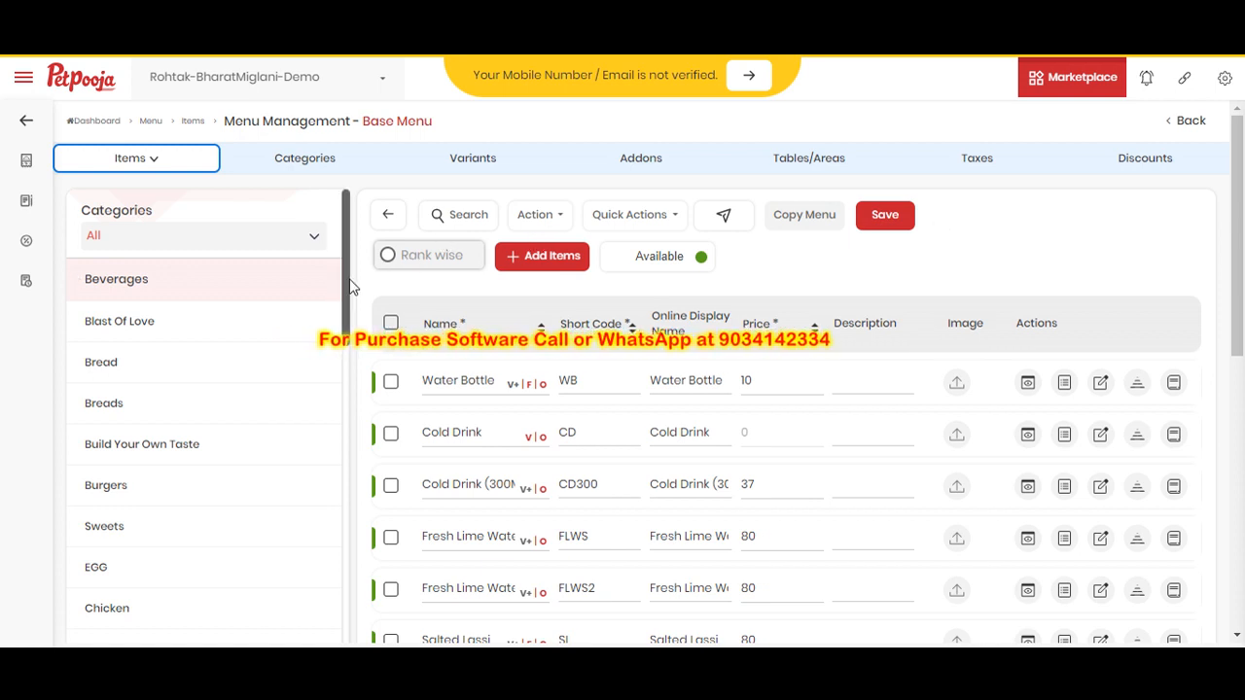
# List the Raita category's items and check the name and short code of the newly added pineapple raita
pyautogui.moveTo(344, 284); pyautogui.dragTo(350, 570)
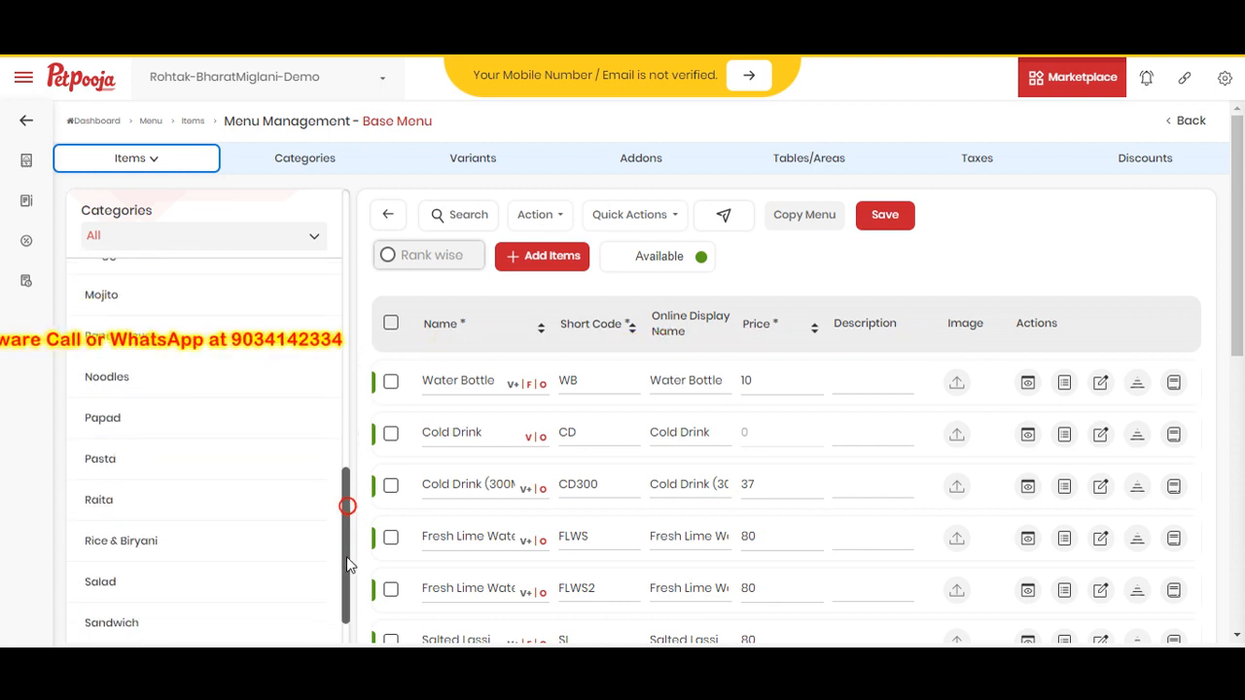
pyautogui.click(213, 503)
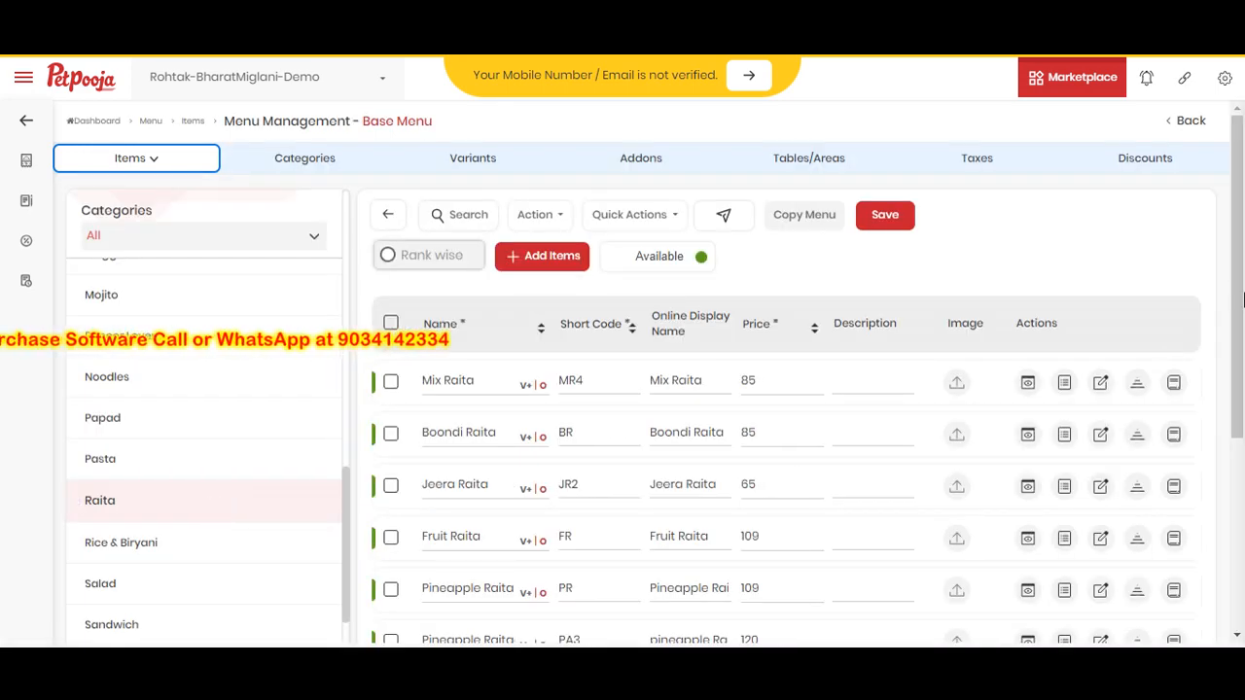
pyautogui.scroll(-2, 1242, 367)
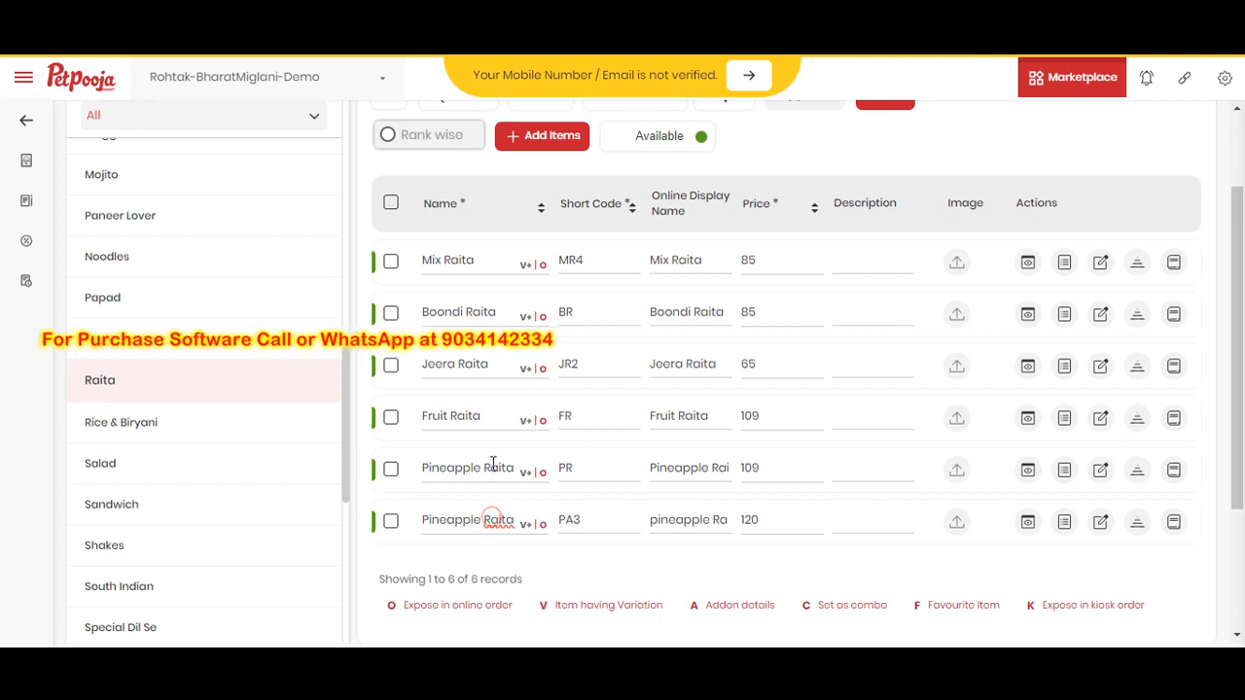
pyautogui.click(489, 513)
pyautogui.write('d')
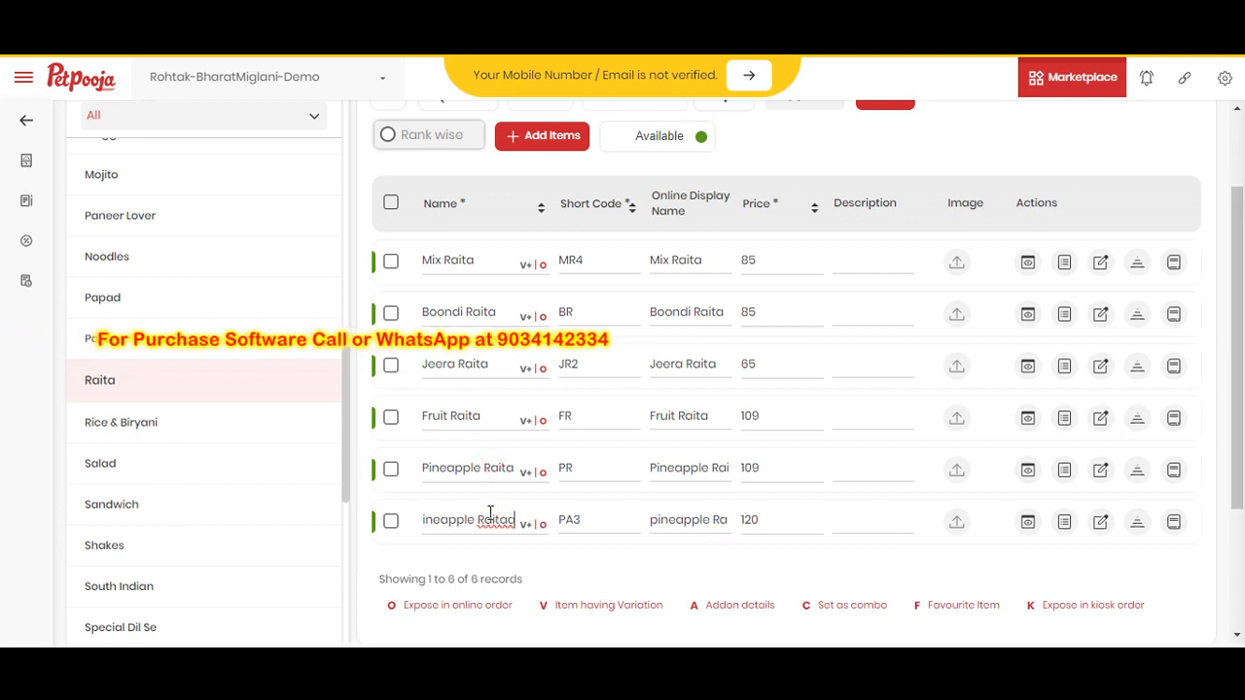
pyautogui.click(606, 516)
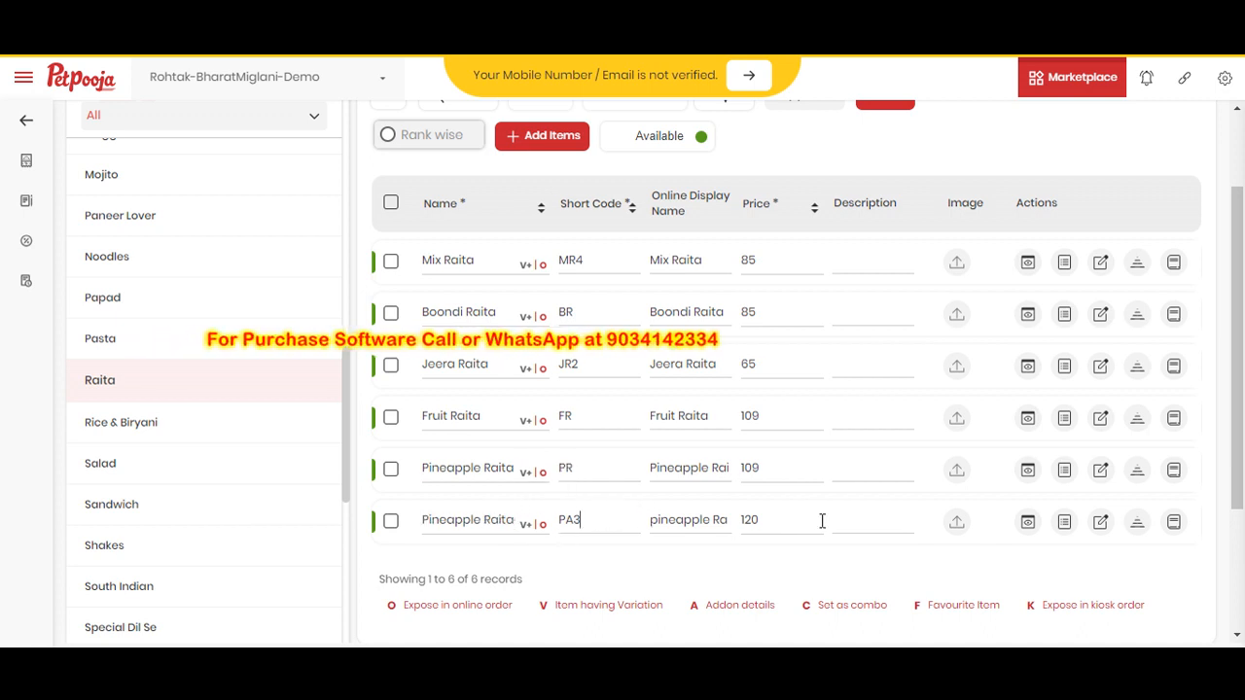
pyautogui.scroll(2, 630, 319)
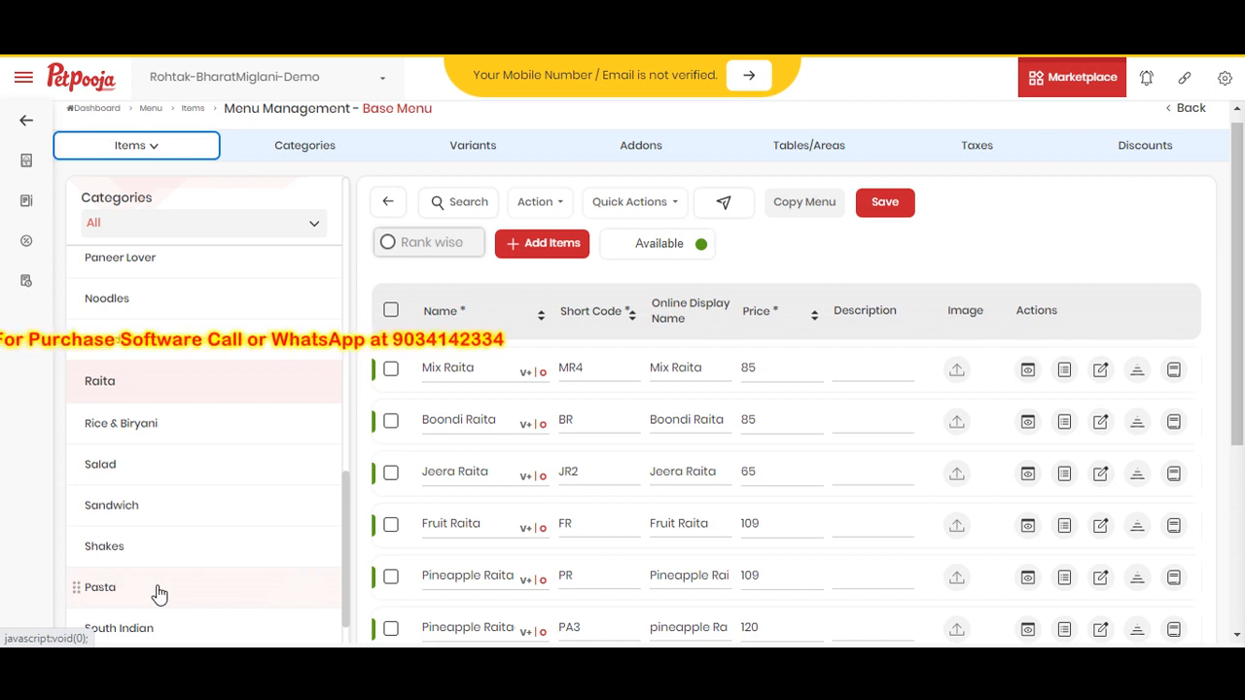
# Open White Sauce Pasta from the Pasta category for editing and review its category, name and online display name
pyautogui.click(127, 589)
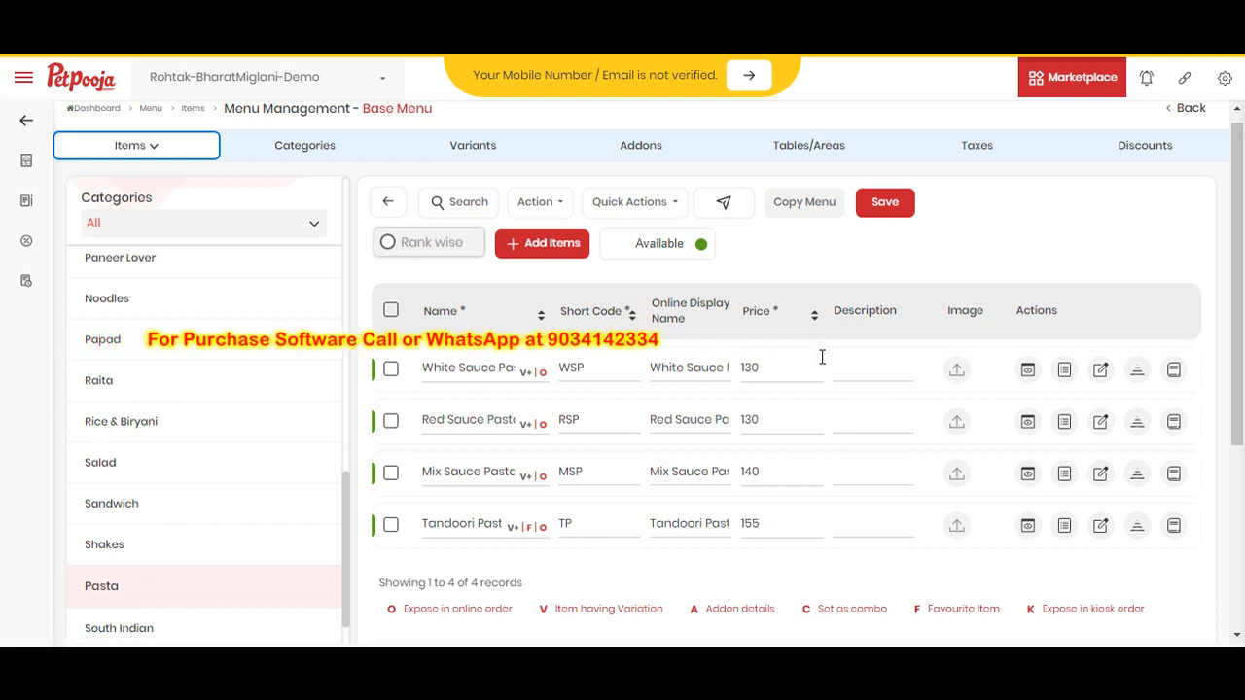
pyautogui.click(1100, 370)
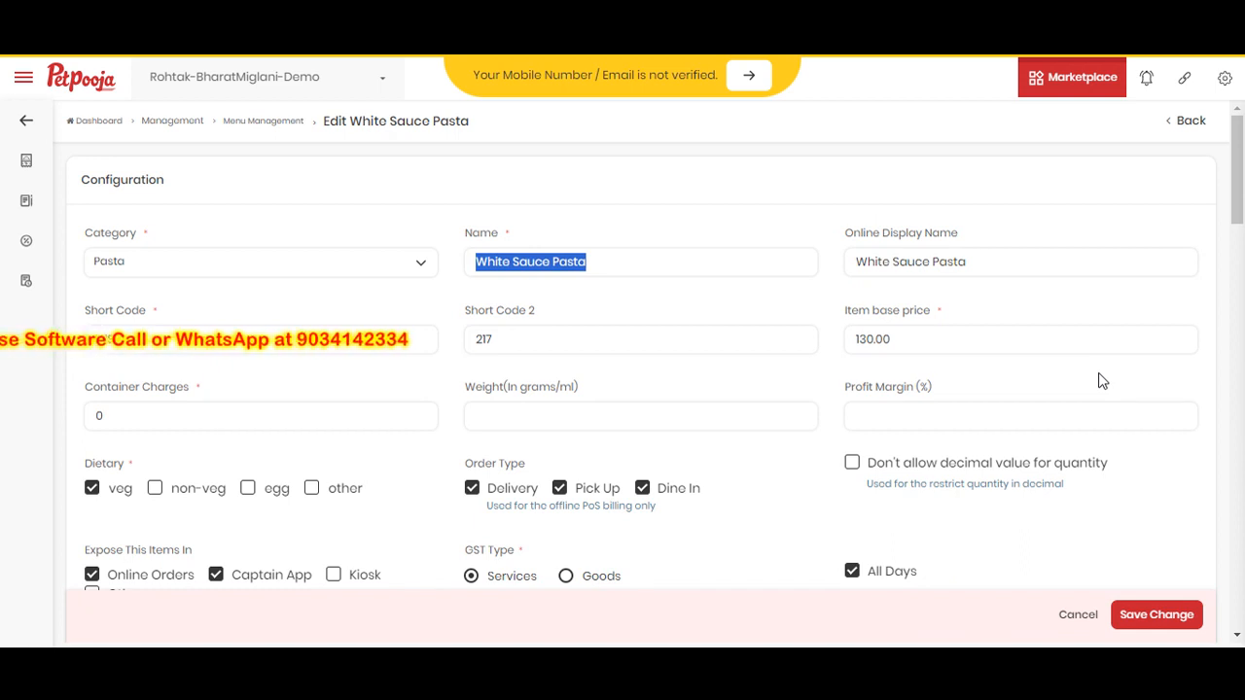
pyautogui.click(401, 265)
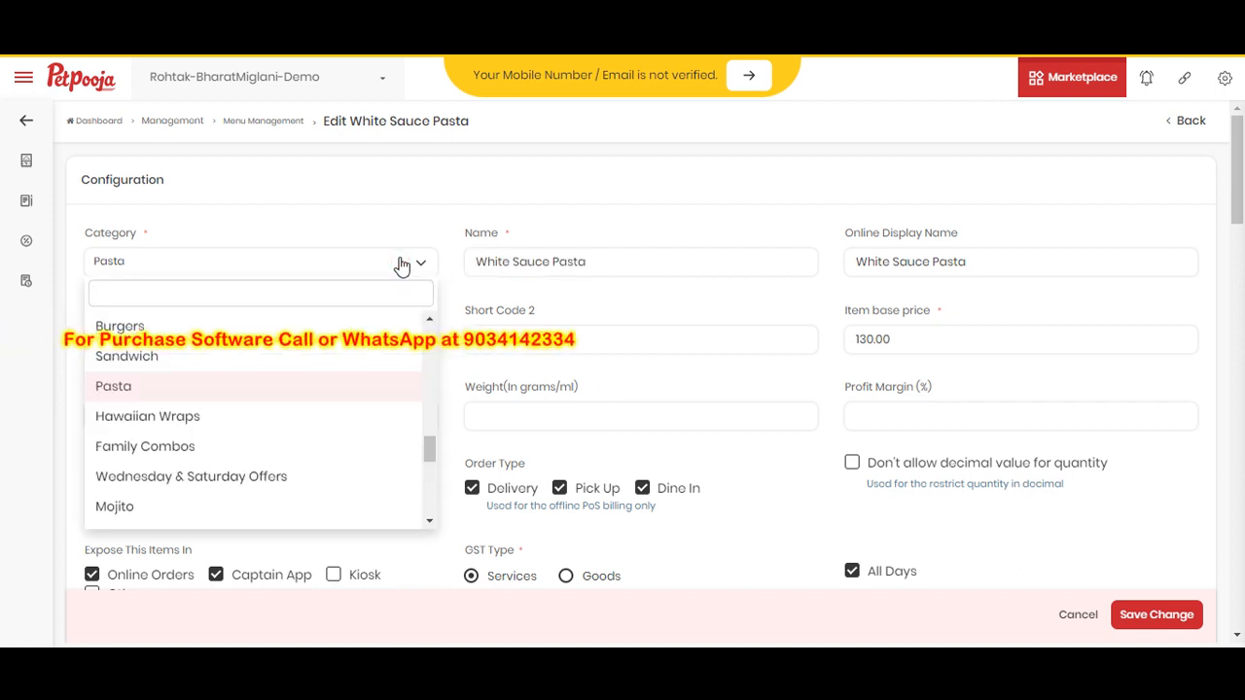
pyautogui.click(402, 266)
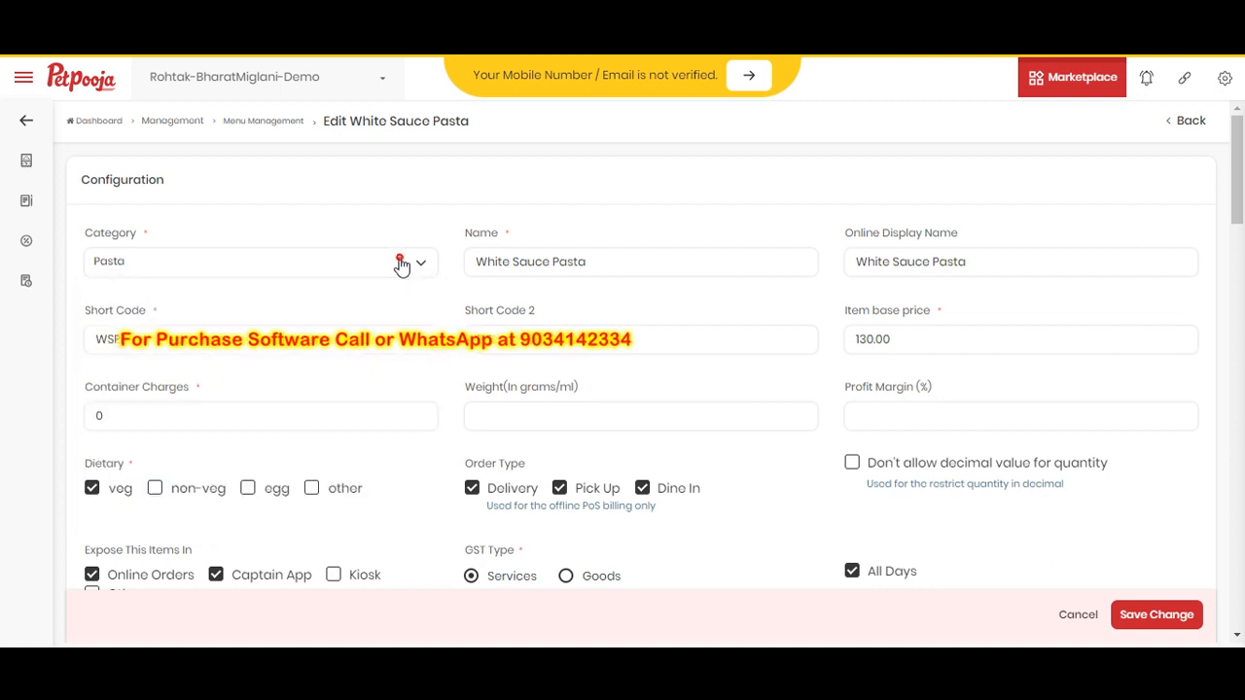
pyautogui.click(631, 261)
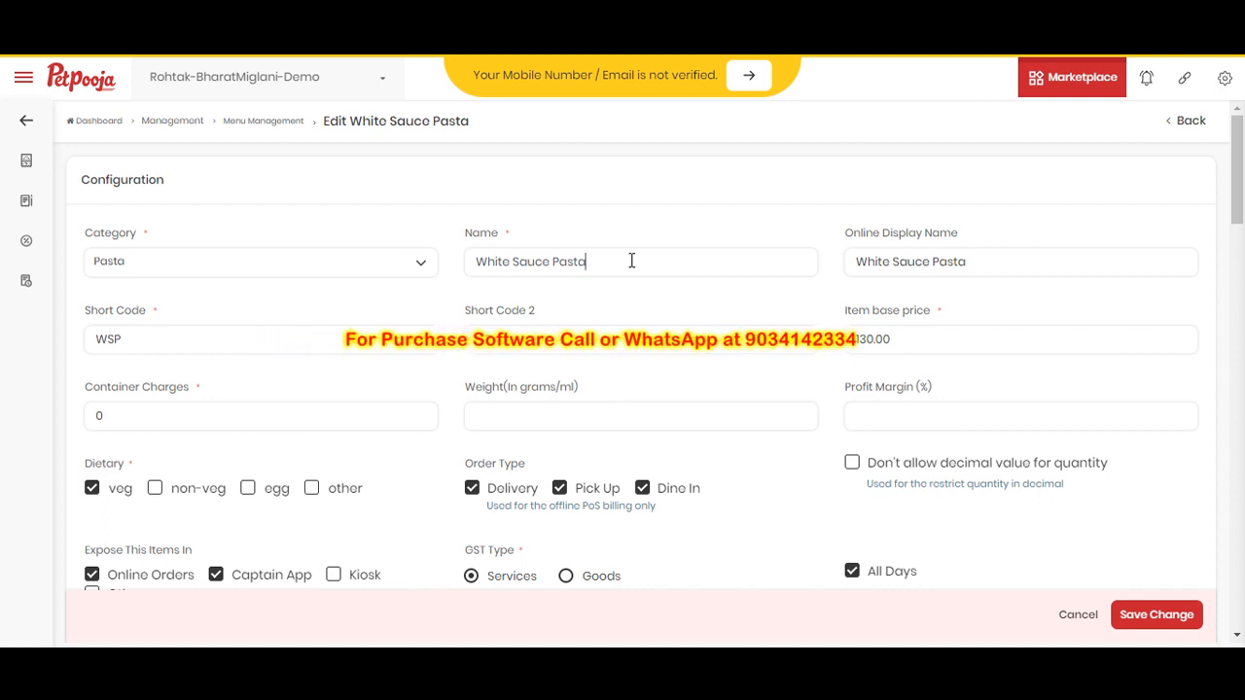
pyautogui.click(965, 262)
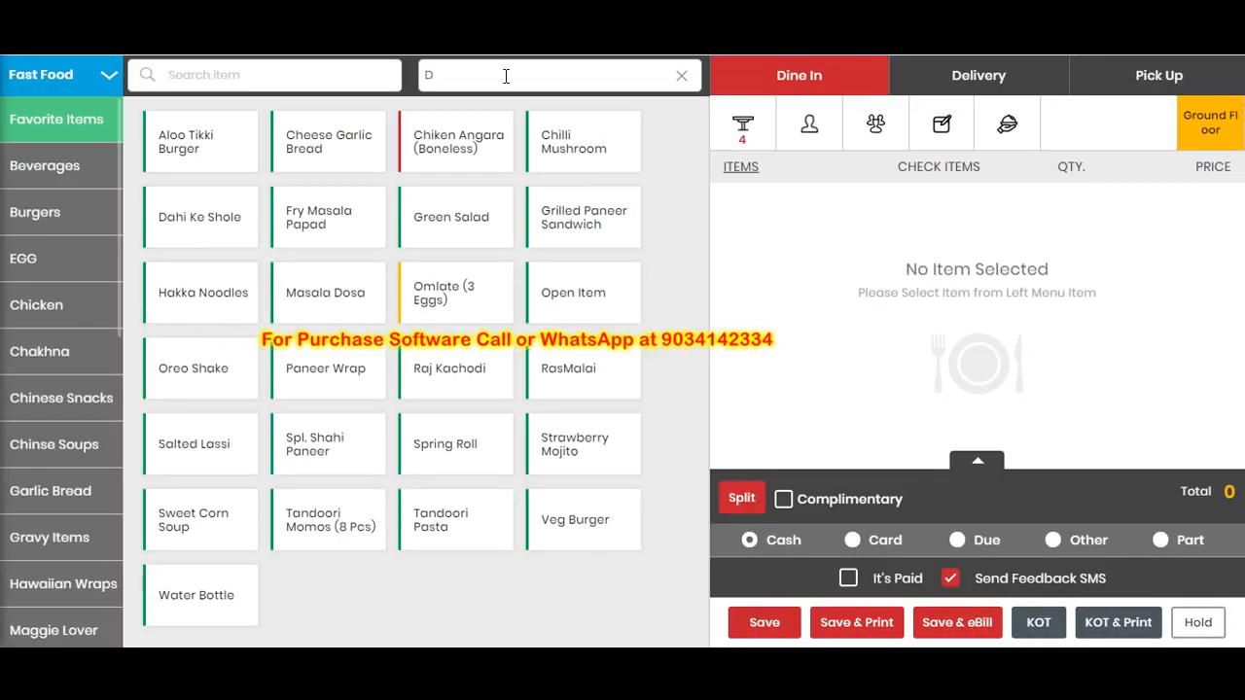
# On the billing screen, add White Sauce Pasta to the order using the short code WSP
pyautogui.press('BackSpace')
pyautogui.write('WSP')
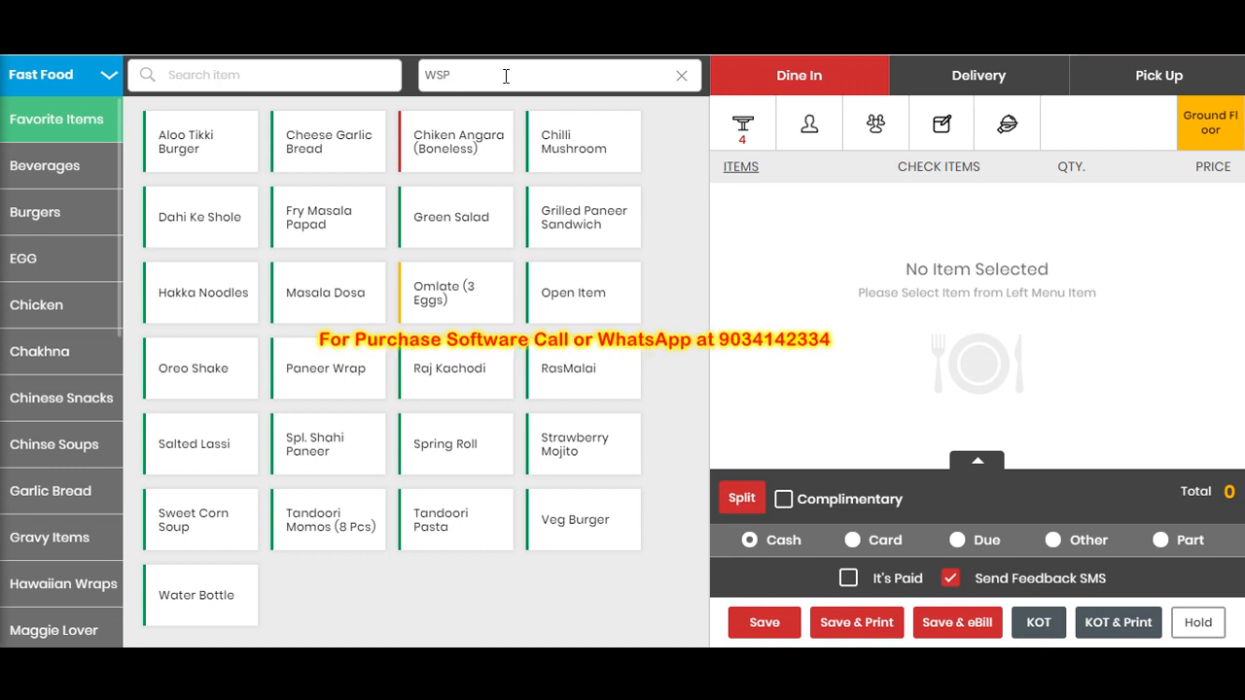
pyautogui.press('Return')
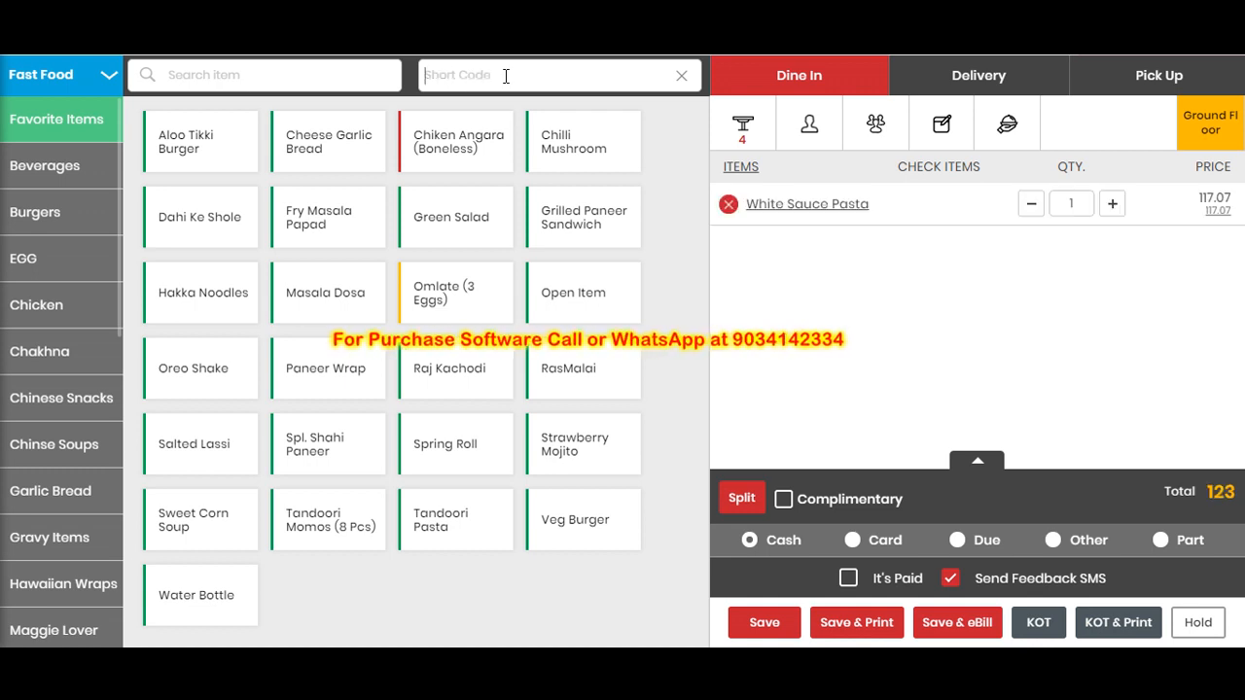
# Remove White Sauce Pasta from the order and add it again using its second short code, 217
pyautogui.click(728, 204)
pyautogui.click(587, 68)
pyautogui.write('WSP')
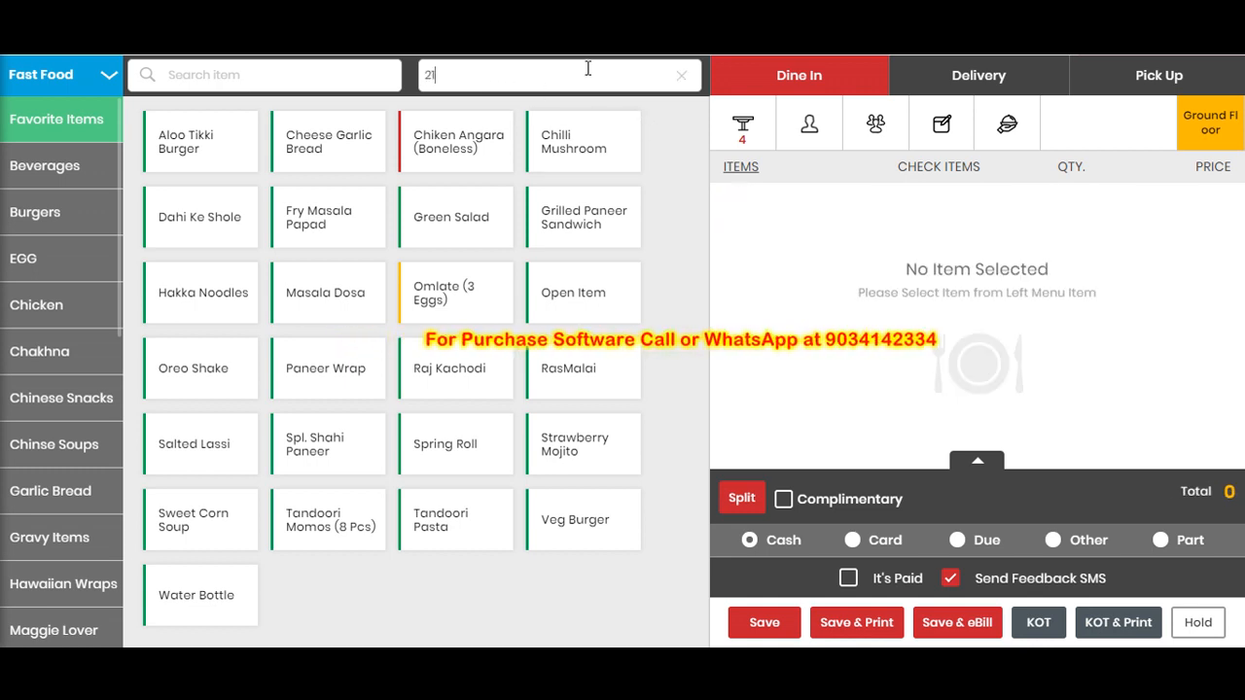
pyautogui.press('Return')
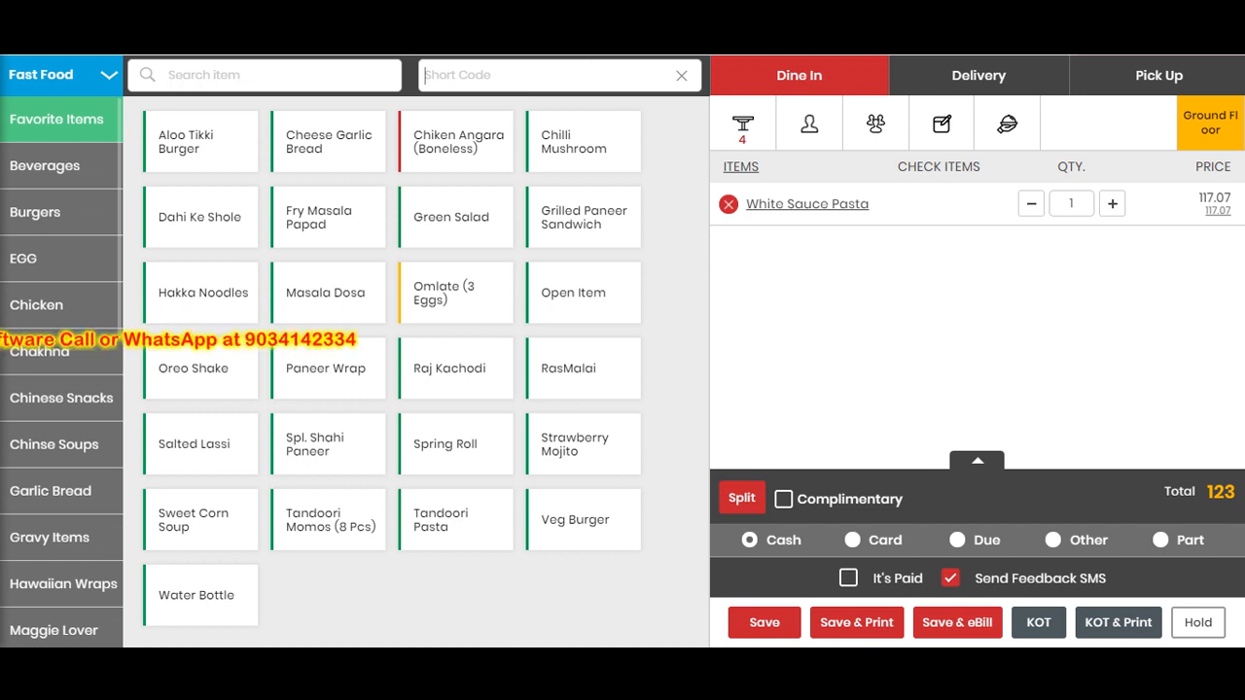
# Return to the White Sauce Pasta edit page and review its base price, container charges and profit margin fields
pyautogui.click(598, 661)
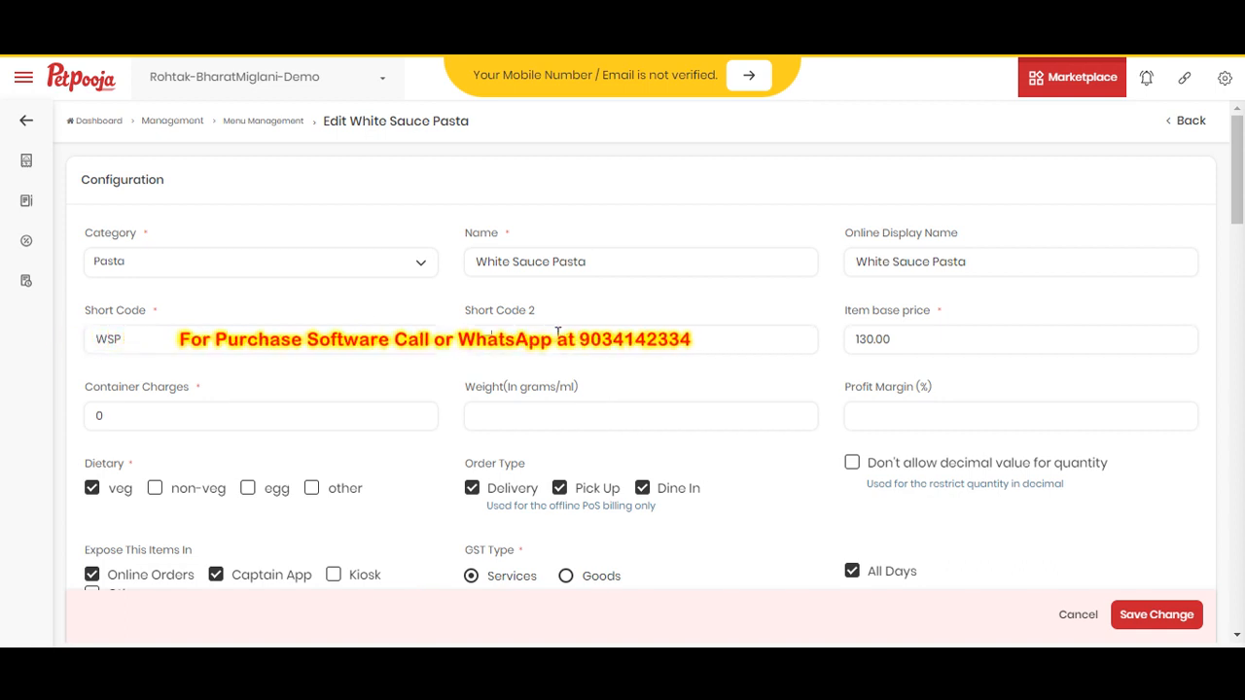
pyautogui.click(971, 337)
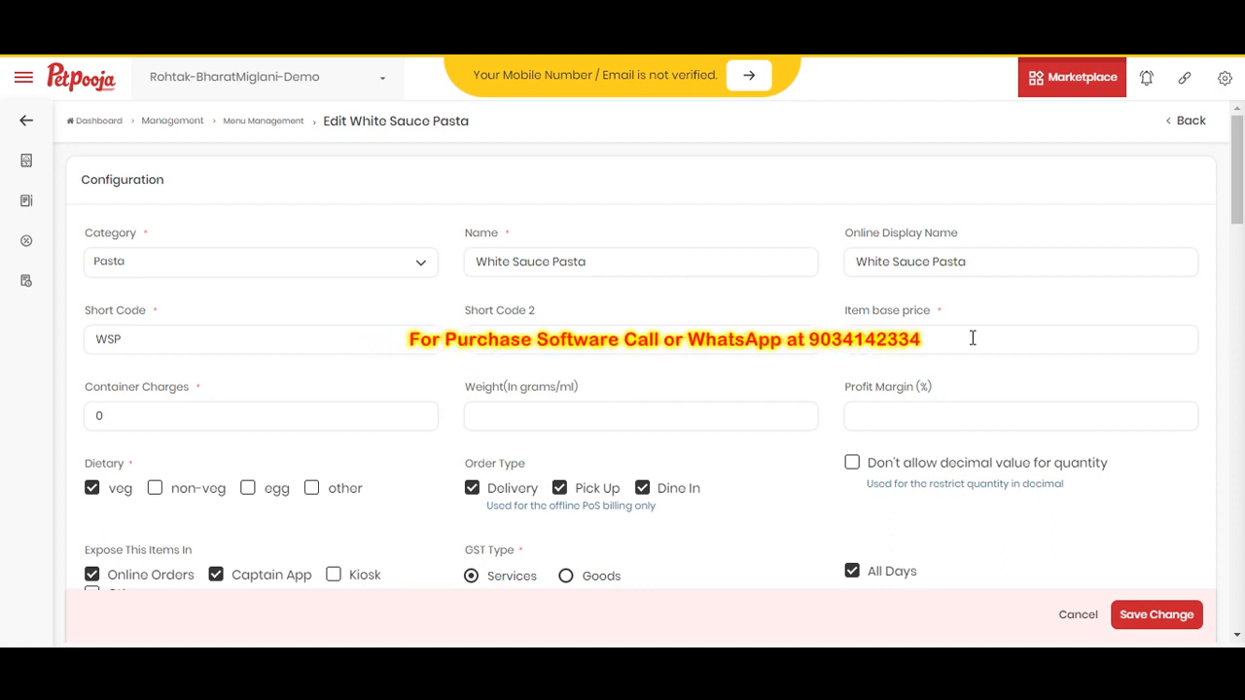
pyautogui.click(365, 413)
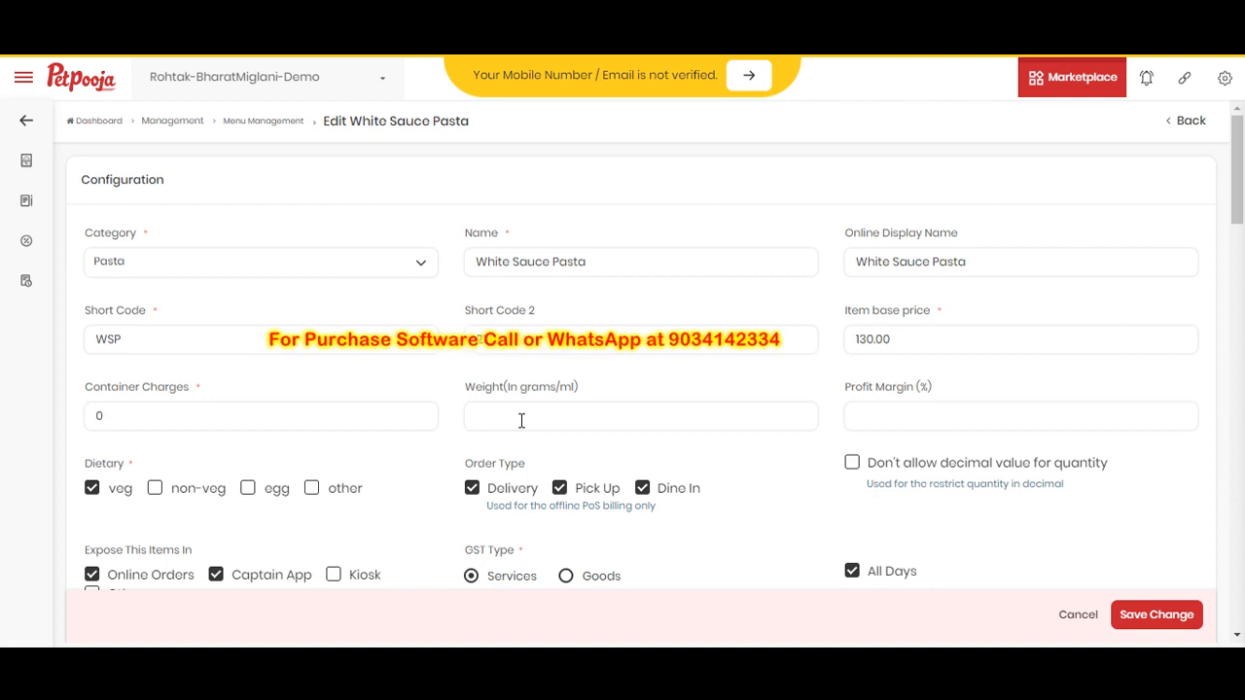
pyautogui.click(1007, 413)
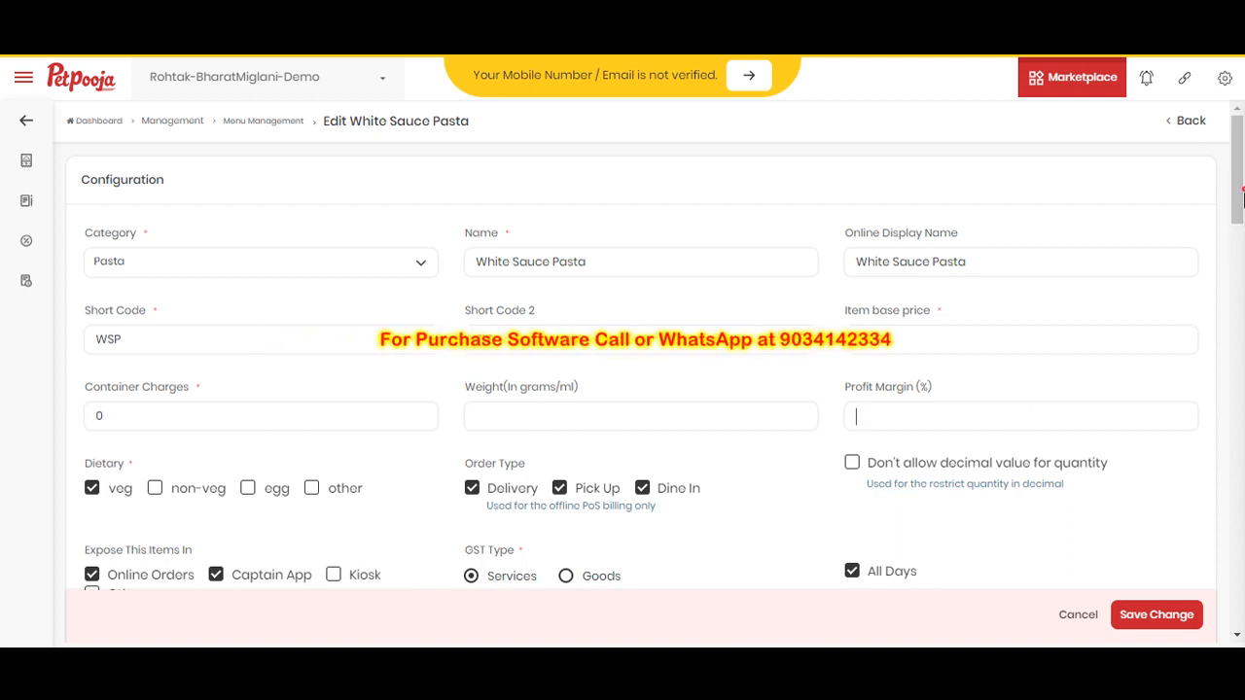
# Review White Sauce Pasta's order types and disable Delivery, keeping Pick Up and Dine In enabled
pyautogui.moveTo(1241, 196); pyautogui.dragTo(1243, 220)
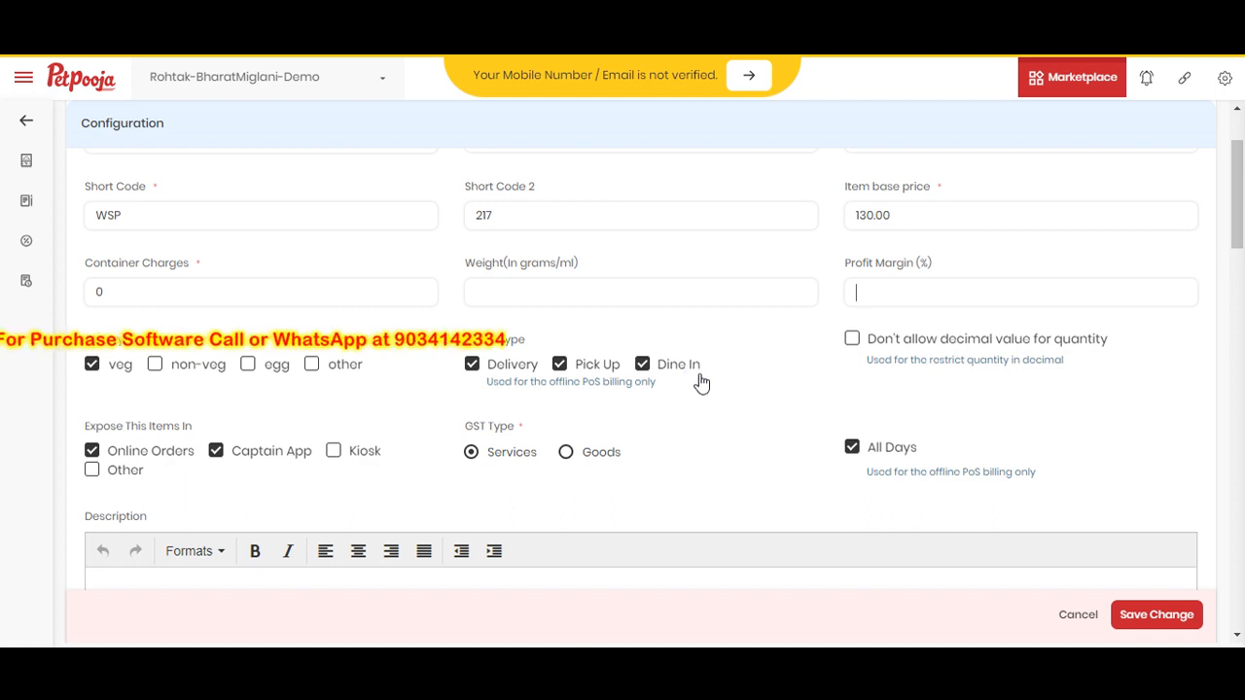
pyautogui.moveTo(711, 372); pyautogui.dragTo(555, 374)
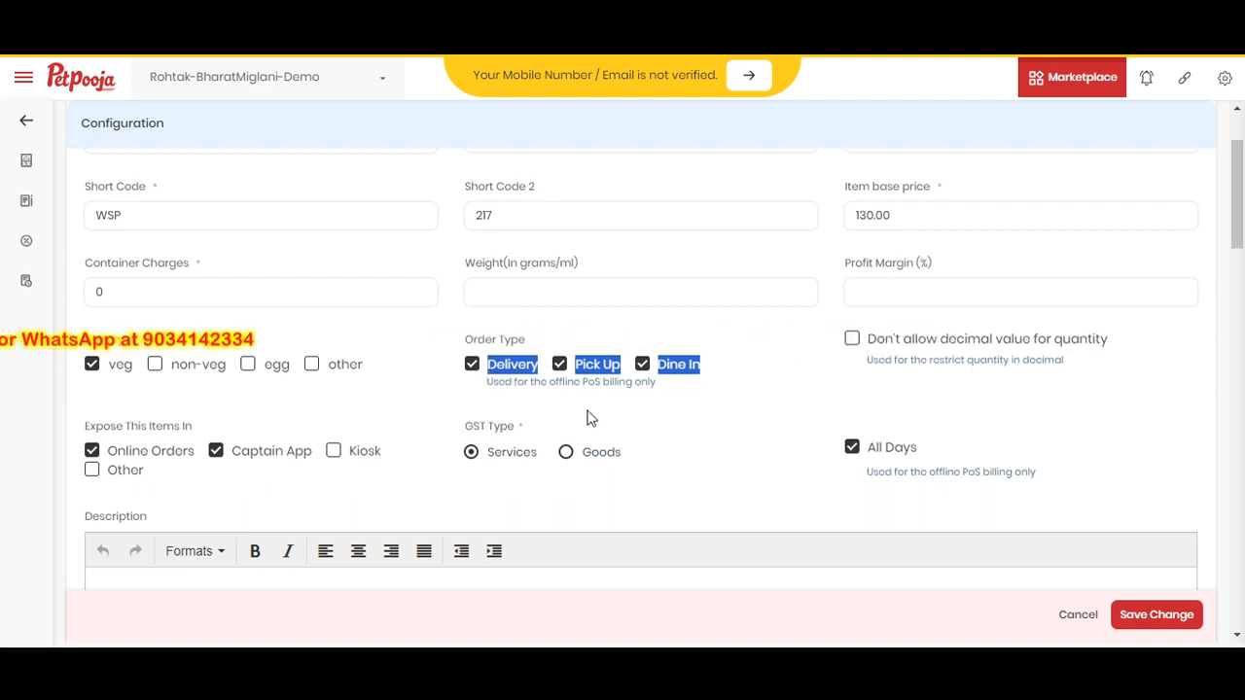
pyautogui.click(619, 426)
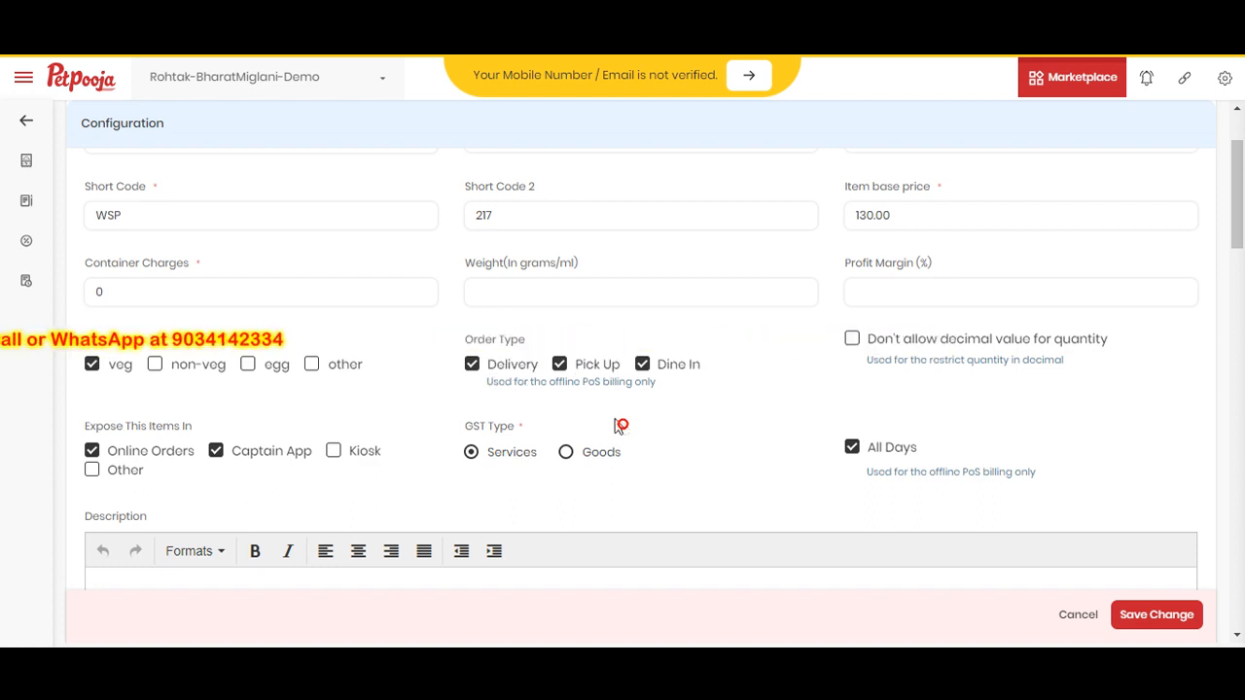
pyautogui.click(562, 365)
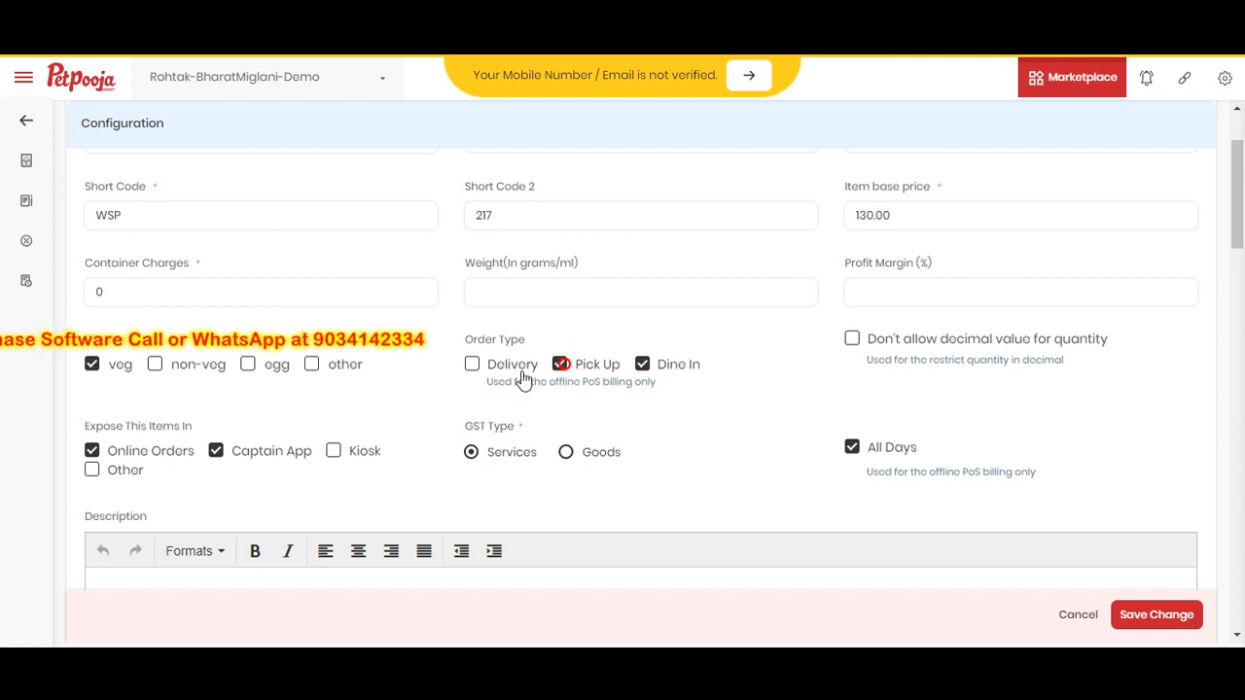
# Enable Delivery for White Sauce Pasta, and turn All Days off and on again to check the individual weekday options
pyautogui.click(471, 366)
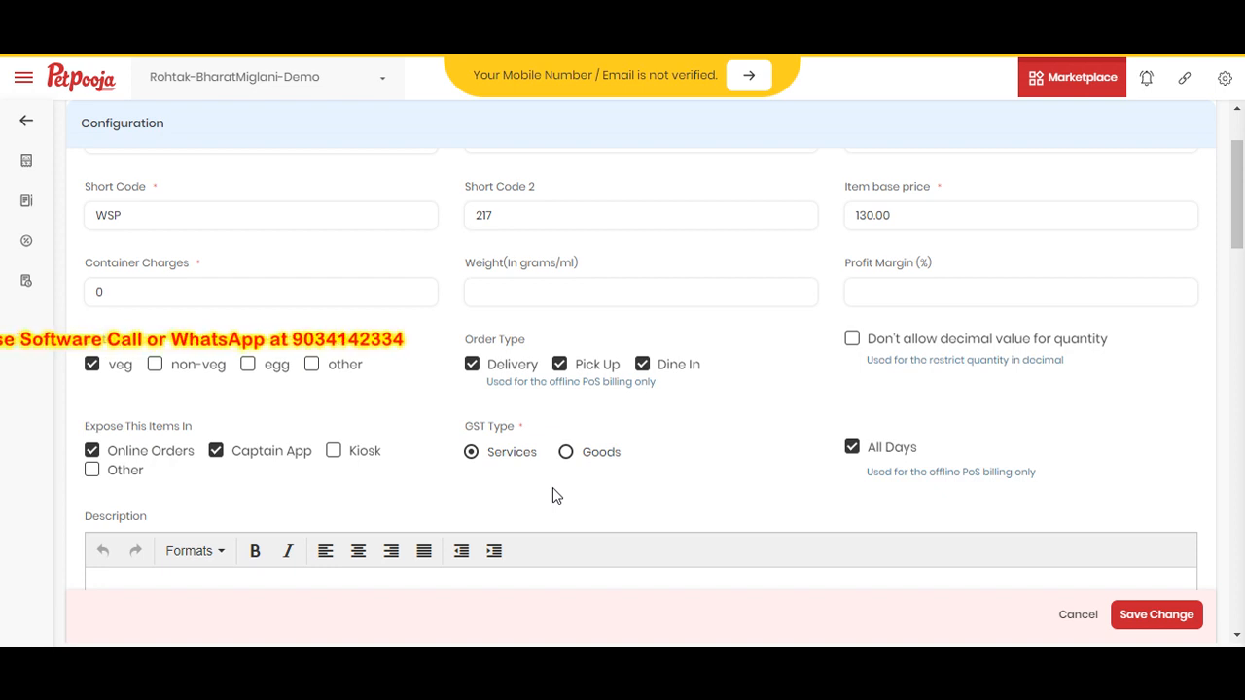
pyautogui.click(852, 449)
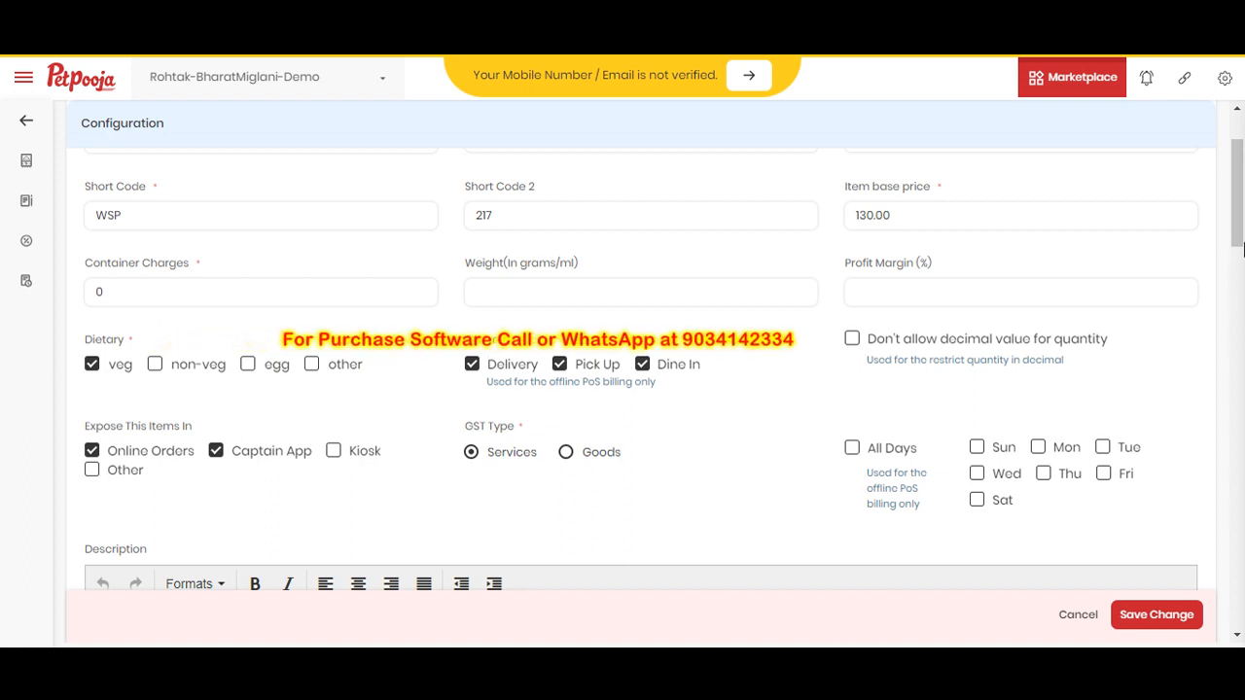
pyautogui.click(906, 450)
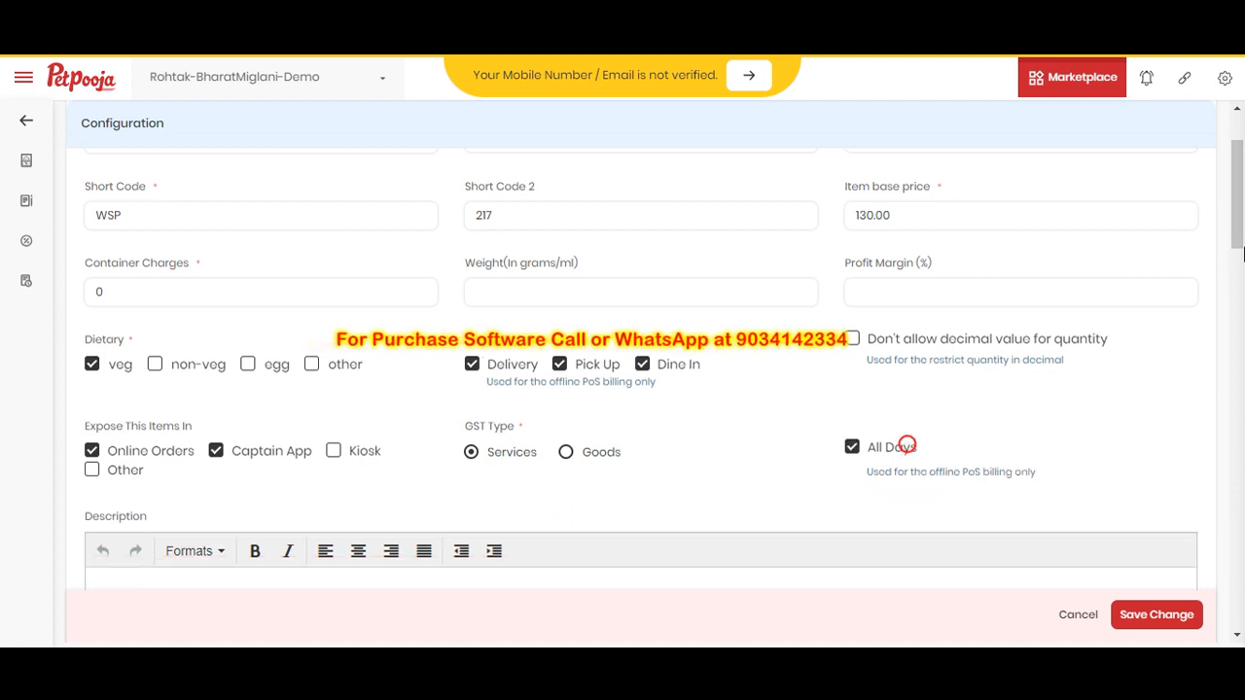
# Browse the available cuisine tags in the item's Tags Information section and close the list without selecting any
pyautogui.moveTo(1239, 225); pyautogui.dragTo(1238, 337)
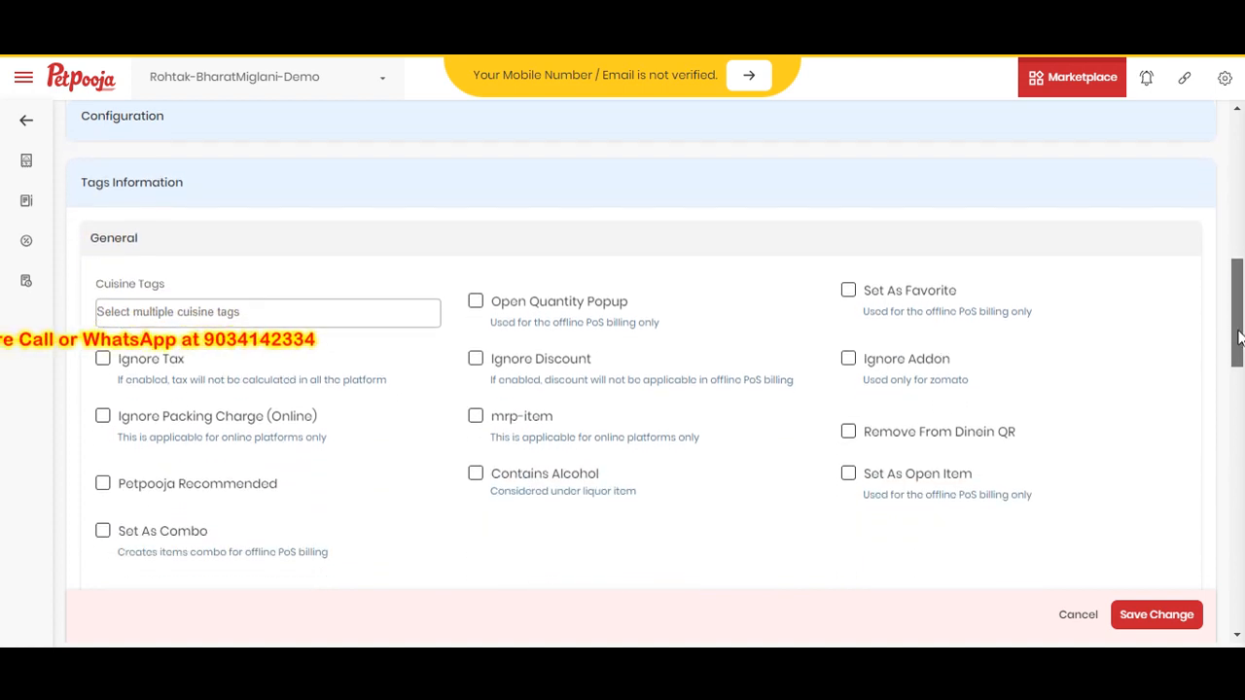
pyautogui.click(303, 313)
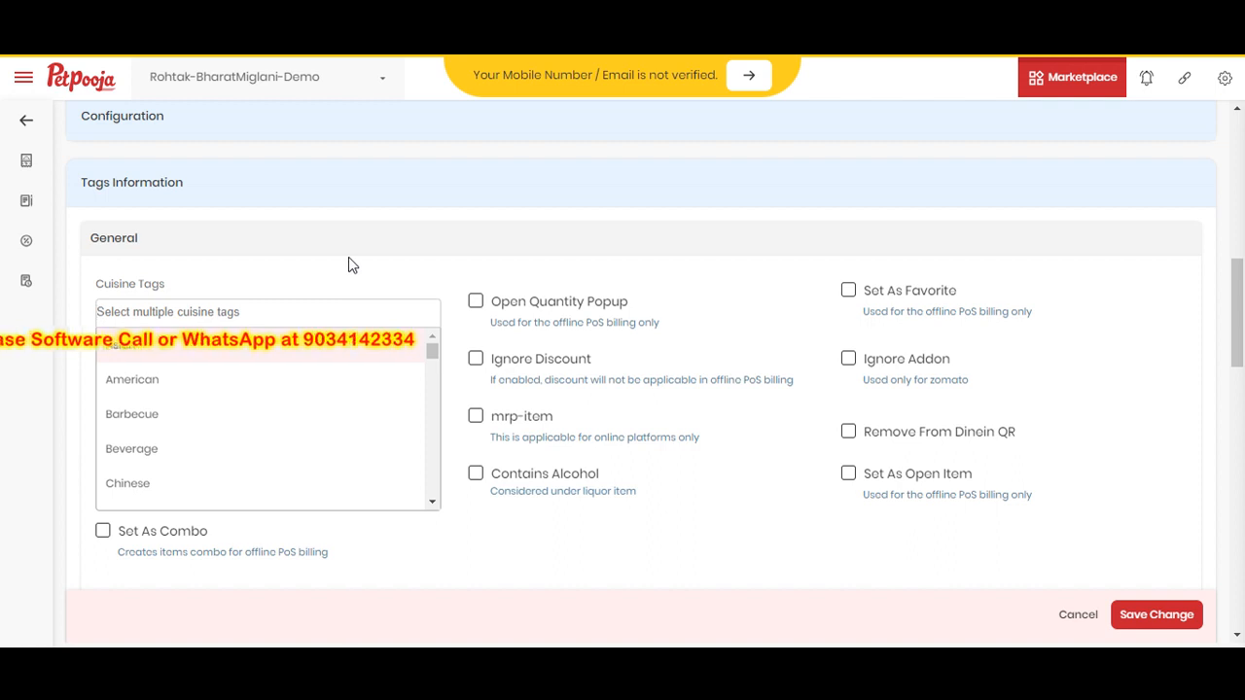
pyautogui.scroll(-1, 428, 377)
pyautogui.click(428, 371)
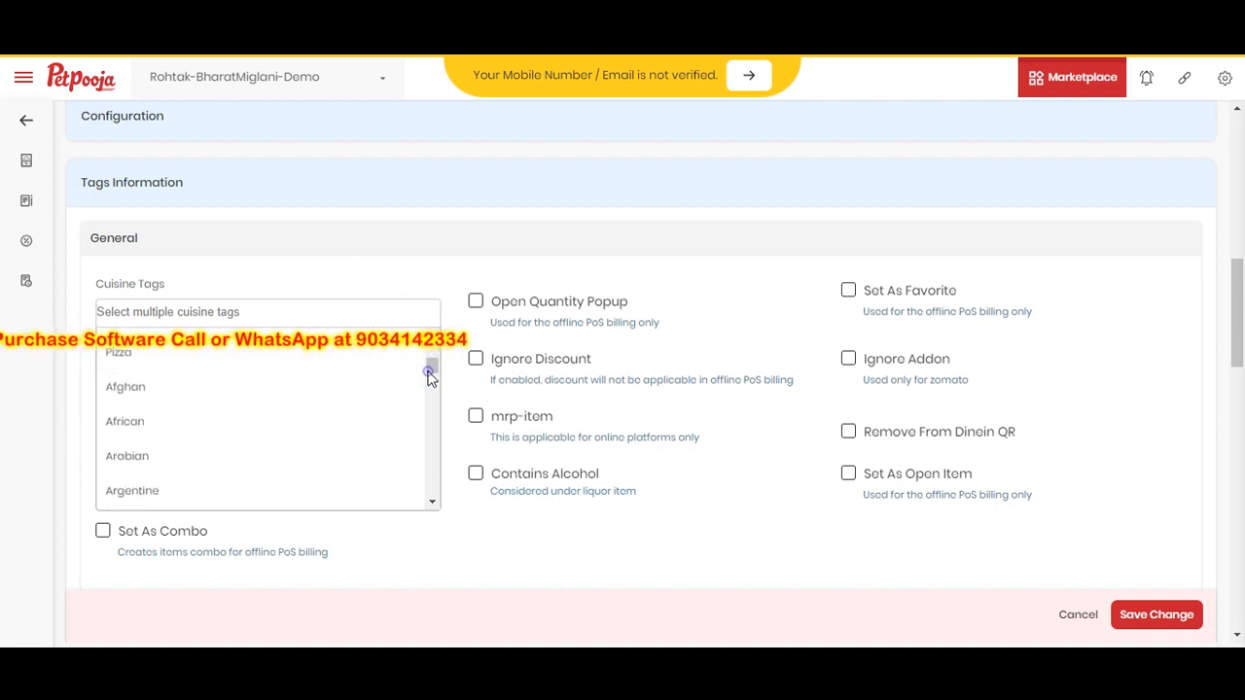
pyautogui.moveTo(428, 370); pyautogui.dragTo(428, 372)
pyautogui.scroll(-3, 434, 393)
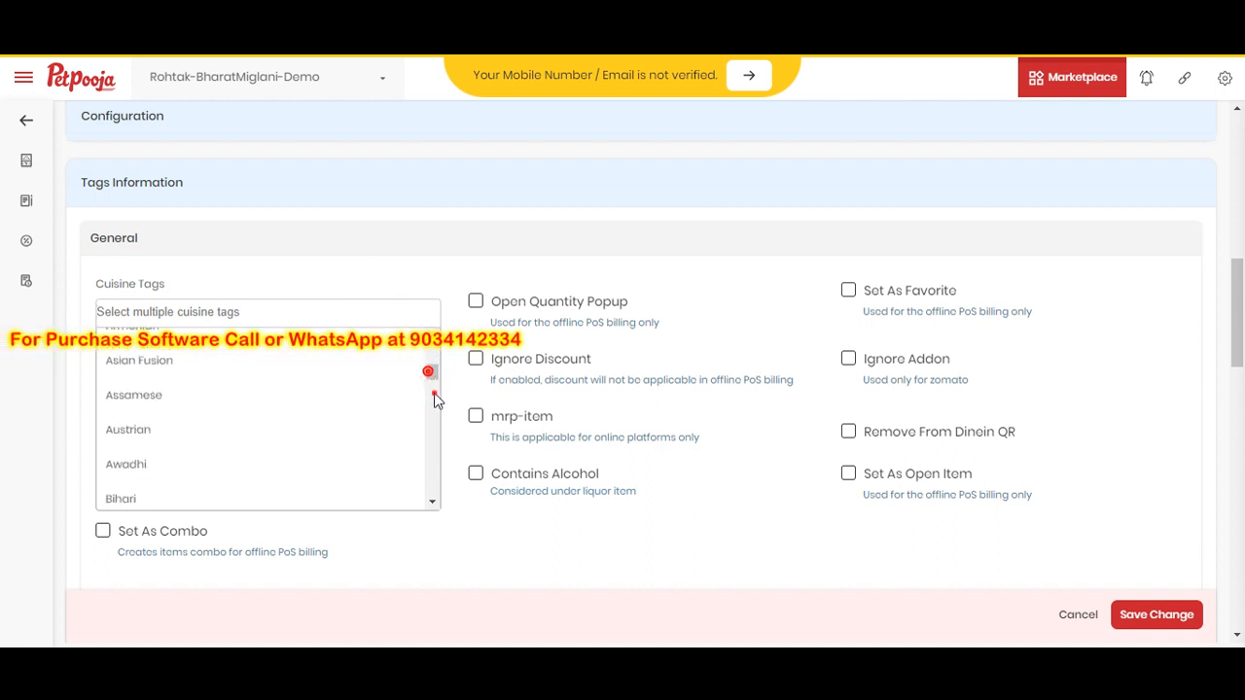
pyautogui.click(448, 294)
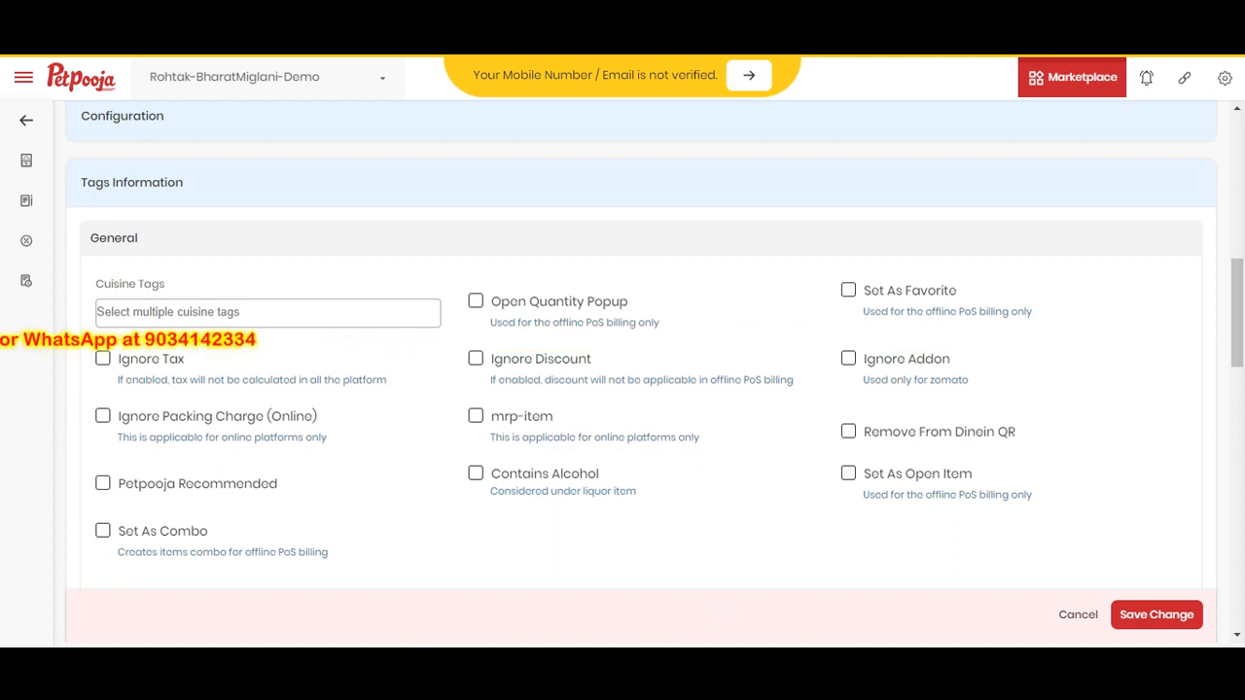
# On the billing screen, call up Burfi with short code B, try a quantity of 0.100 in its quantity popup and cancel
pyautogui.moveTo(643, 662)
pyautogui.click(642, 584)
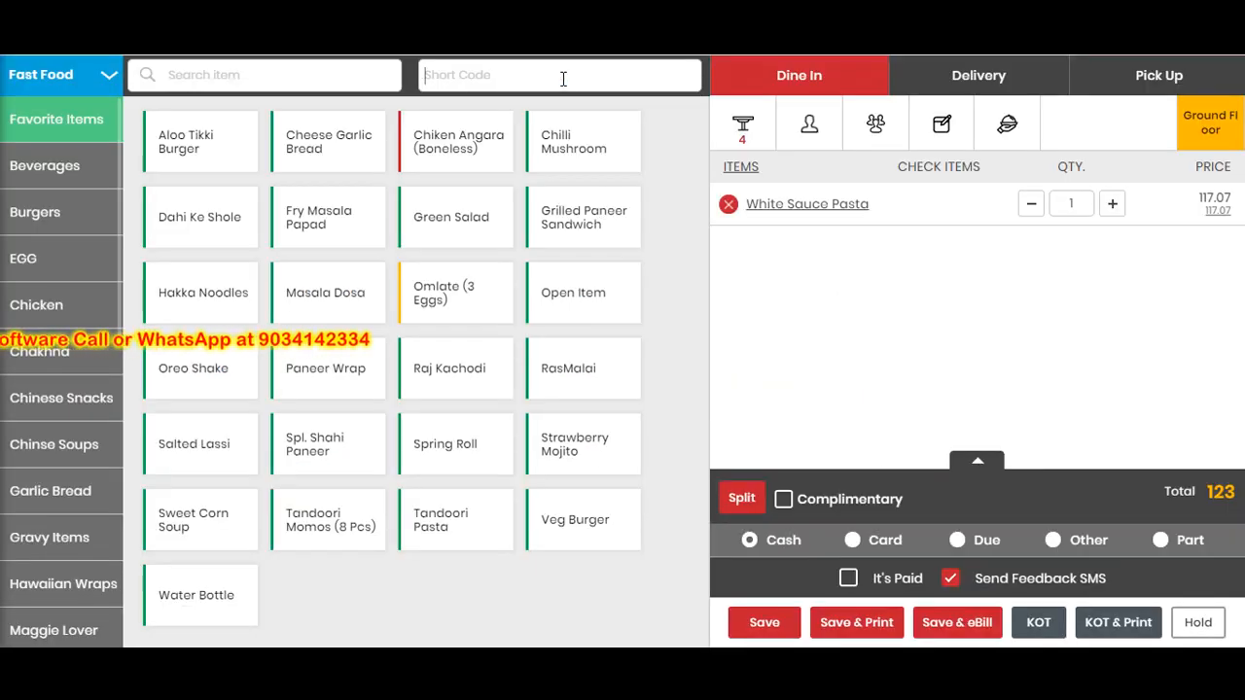
pyautogui.write('B')
pyautogui.press('Return')
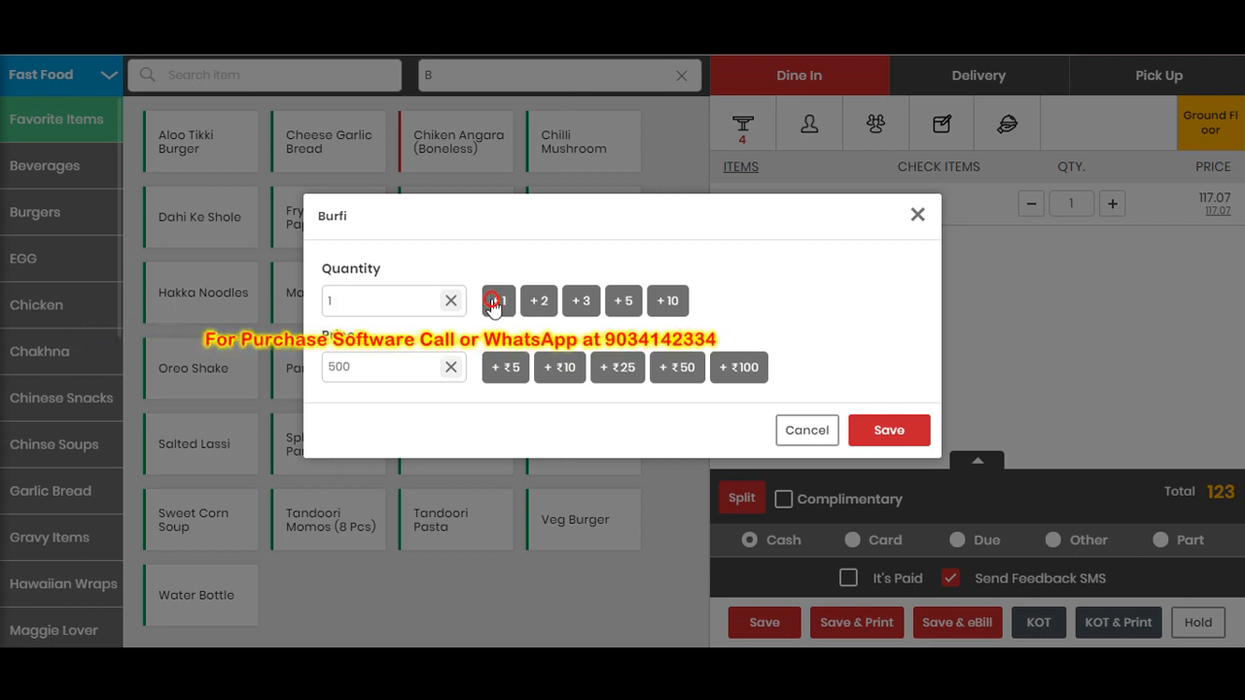
pyautogui.click(527, 306)
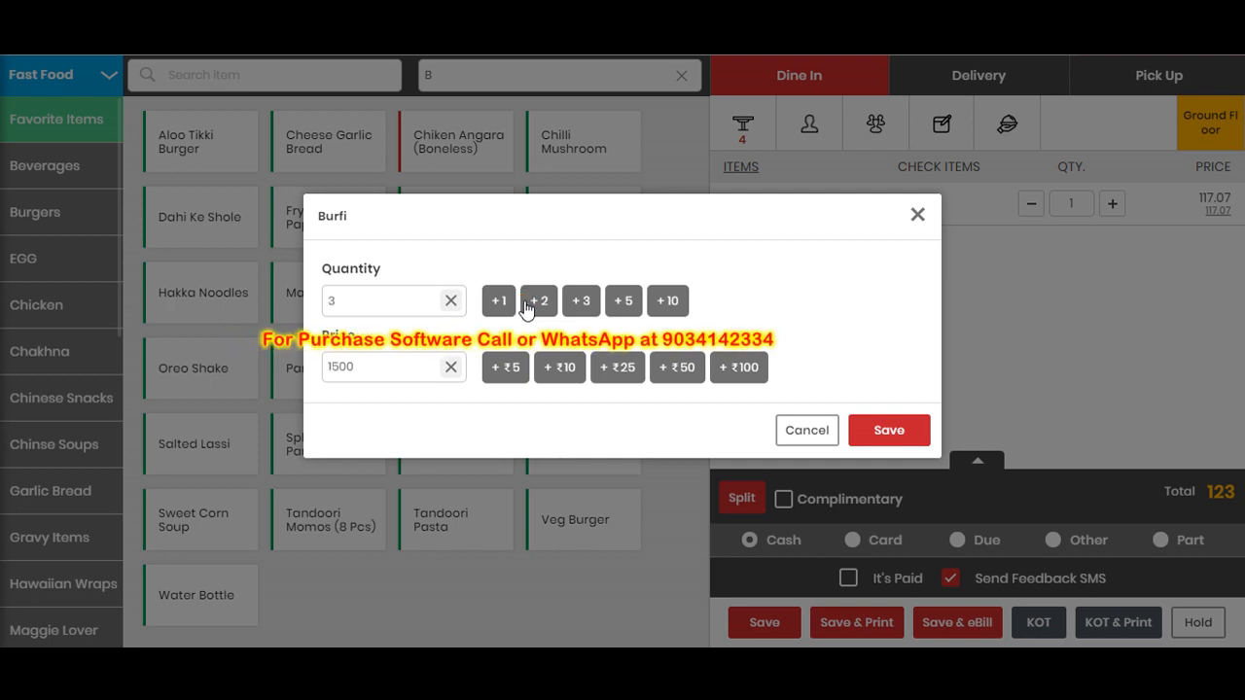
pyautogui.click(451, 303)
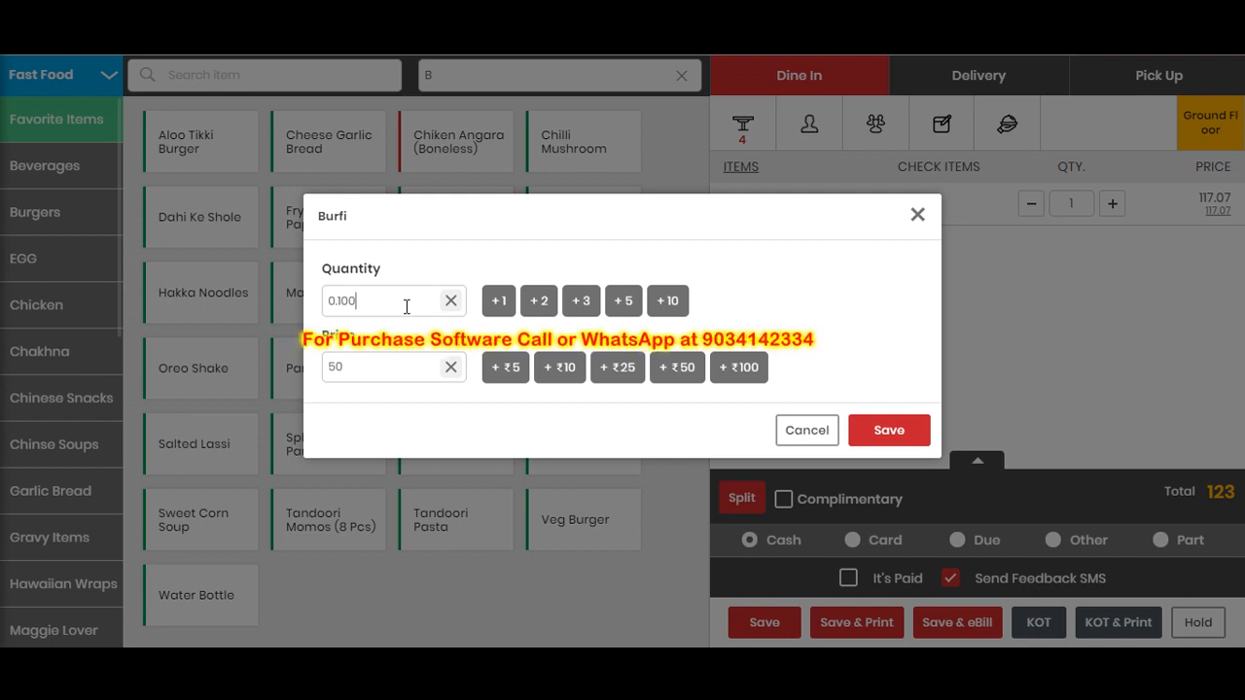
pyautogui.click(815, 433)
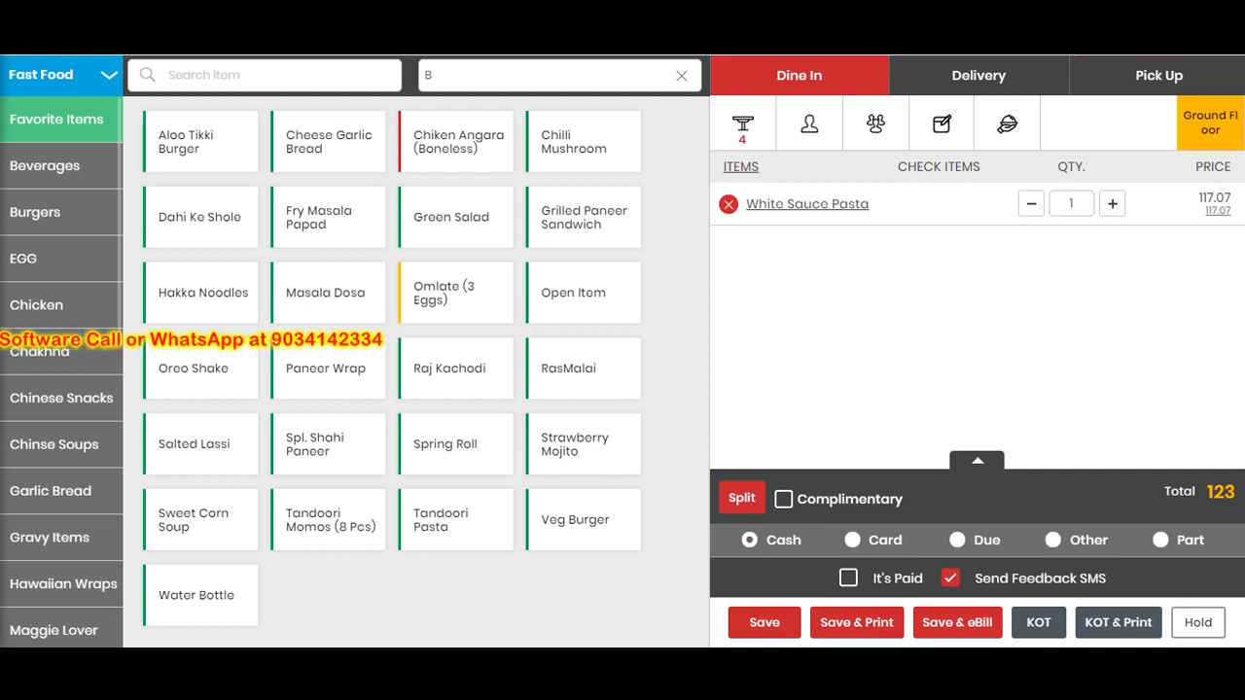
# Return to the White Sauce Pasta edit page and examine the note under the Ignore Addon option
pyautogui.click(599, 662)
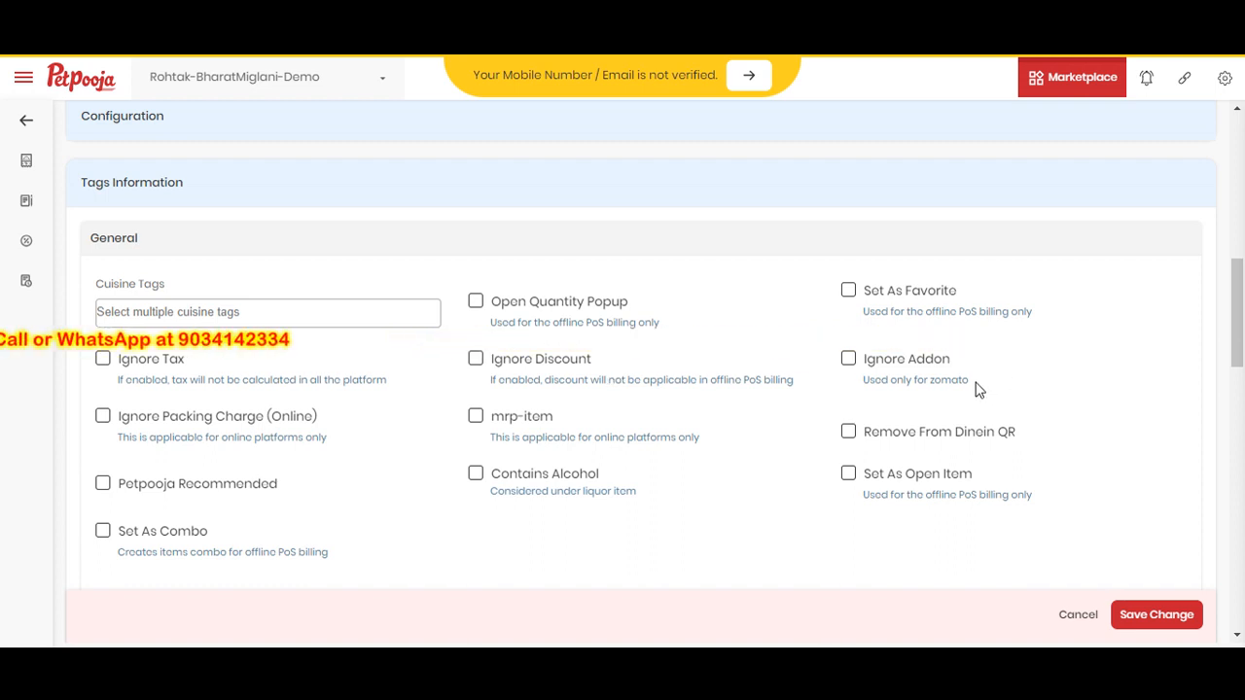
pyautogui.moveTo(976, 382); pyautogui.dragTo(887, 388)
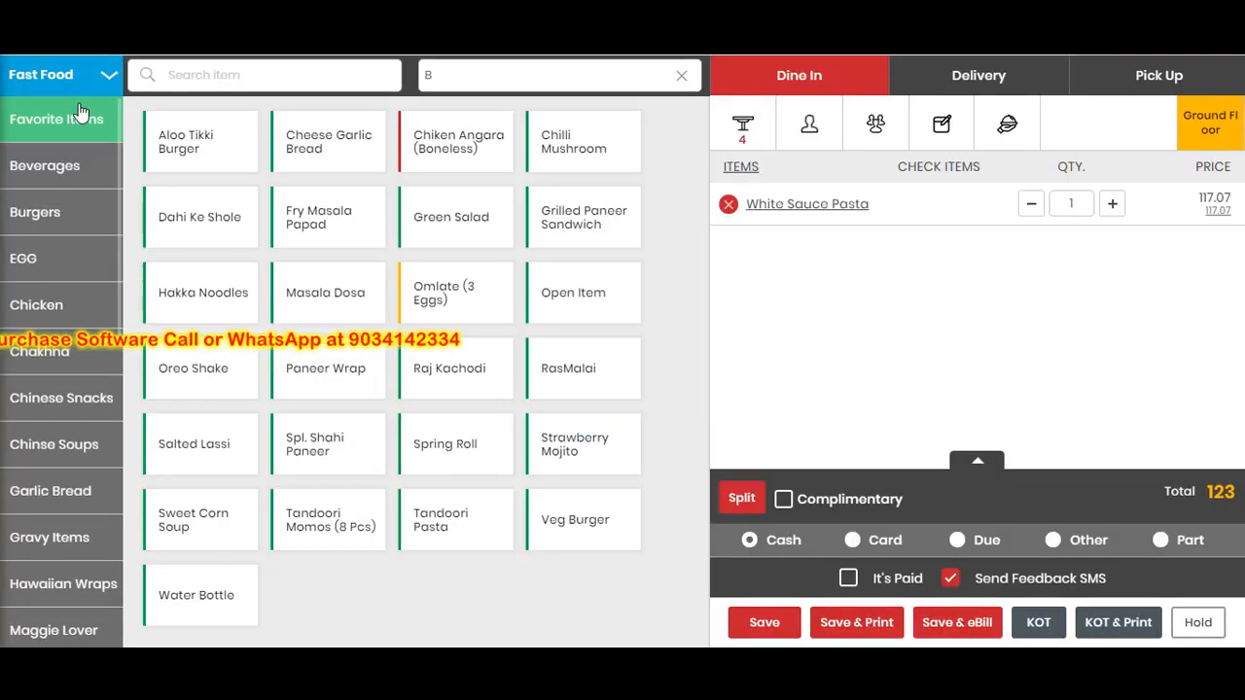
# On the billing screen, add the Aloo Tikki Burger combo from the Pizza menu's Family Combos and open Pure Zesty's variations and addons
pyautogui.click(81, 82)
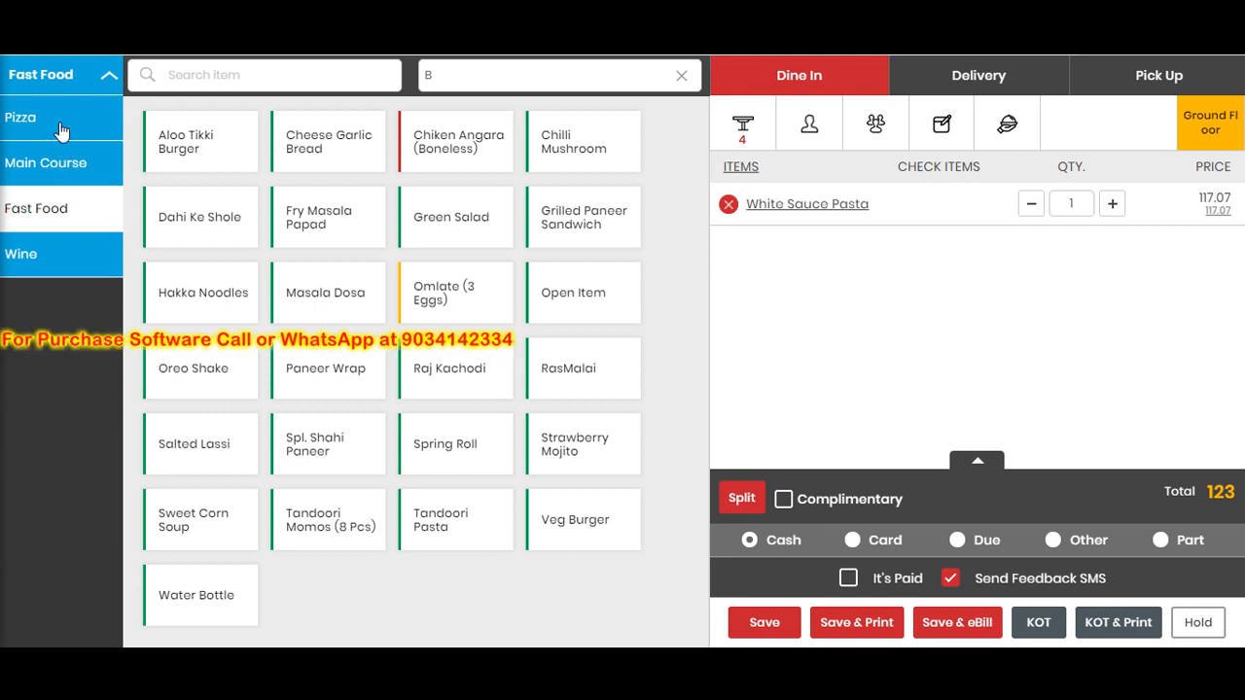
pyautogui.click(56, 120)
pyautogui.click(21, 227)
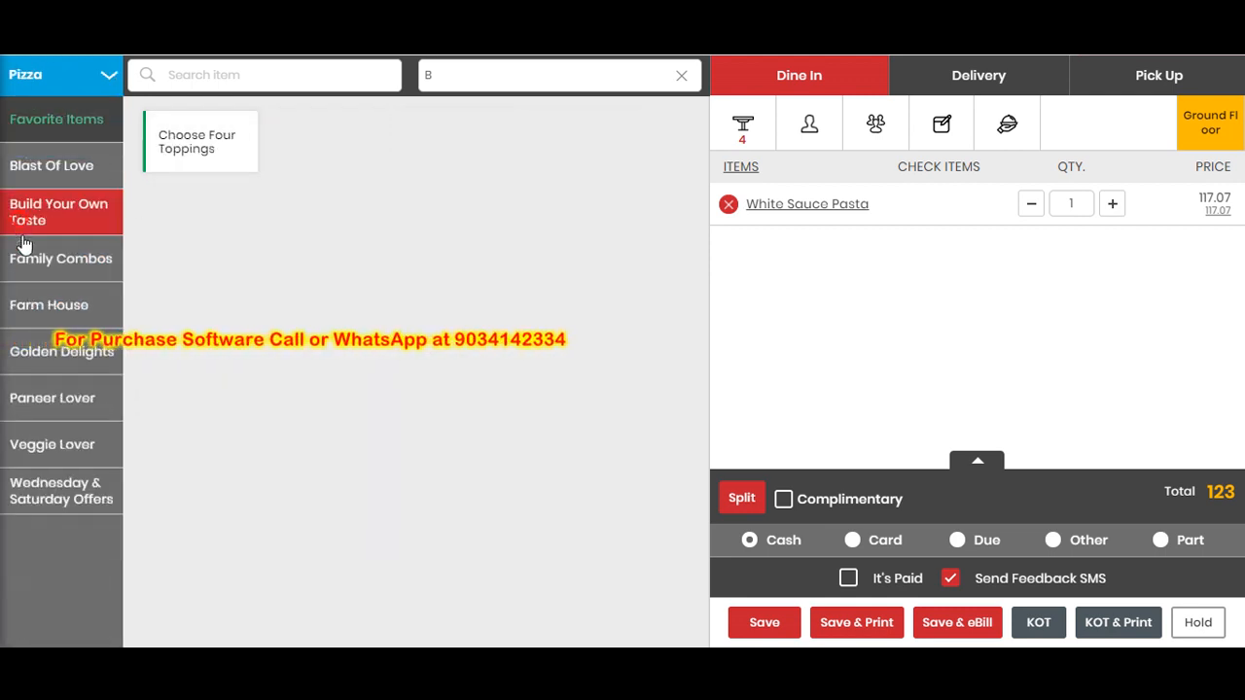
pyautogui.click(24, 261)
pyautogui.click(247, 159)
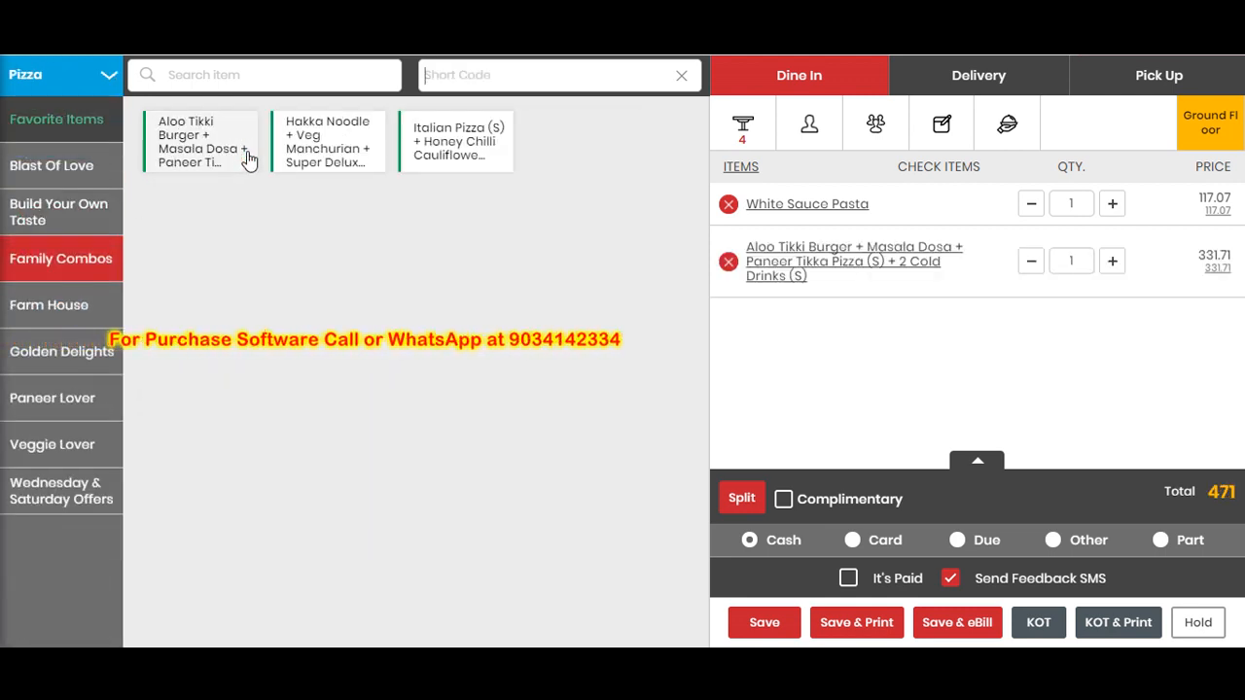
pyautogui.click(29, 169)
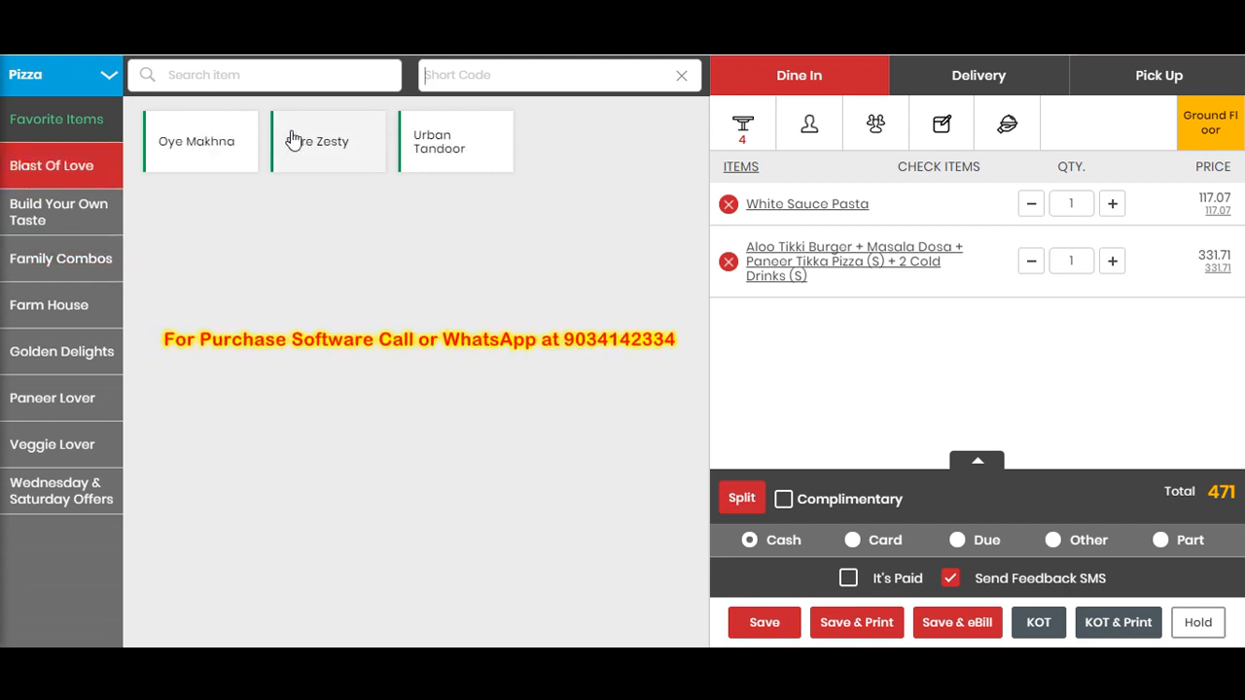
pyautogui.click(293, 140)
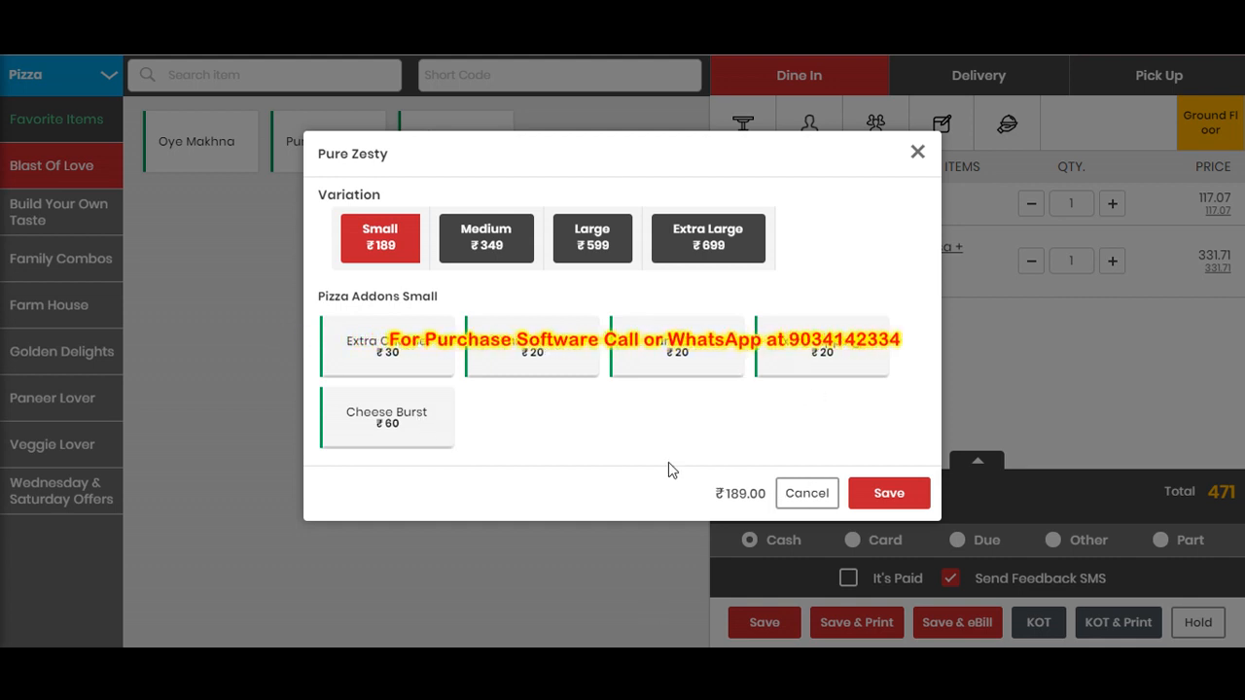
# Return to the item's edit page and examine the Remove From Dinein QR and Petpooja Recommended options
pyautogui.moveTo(598, 665)
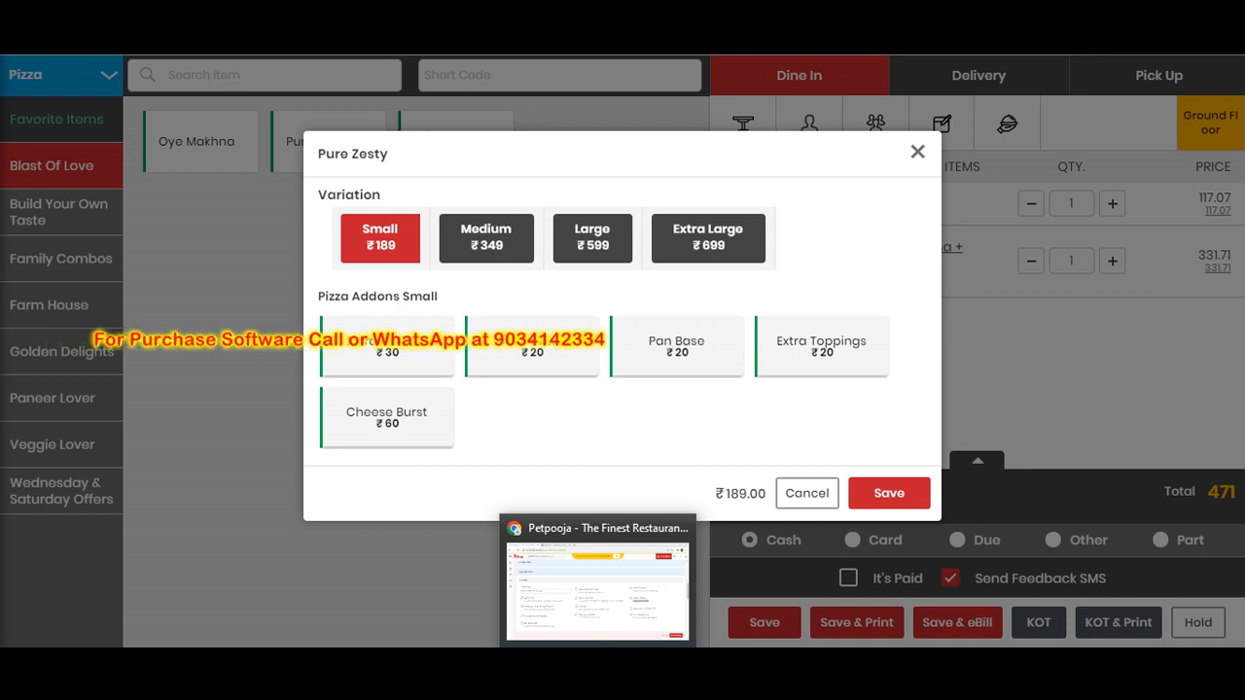
pyautogui.click(598, 659)
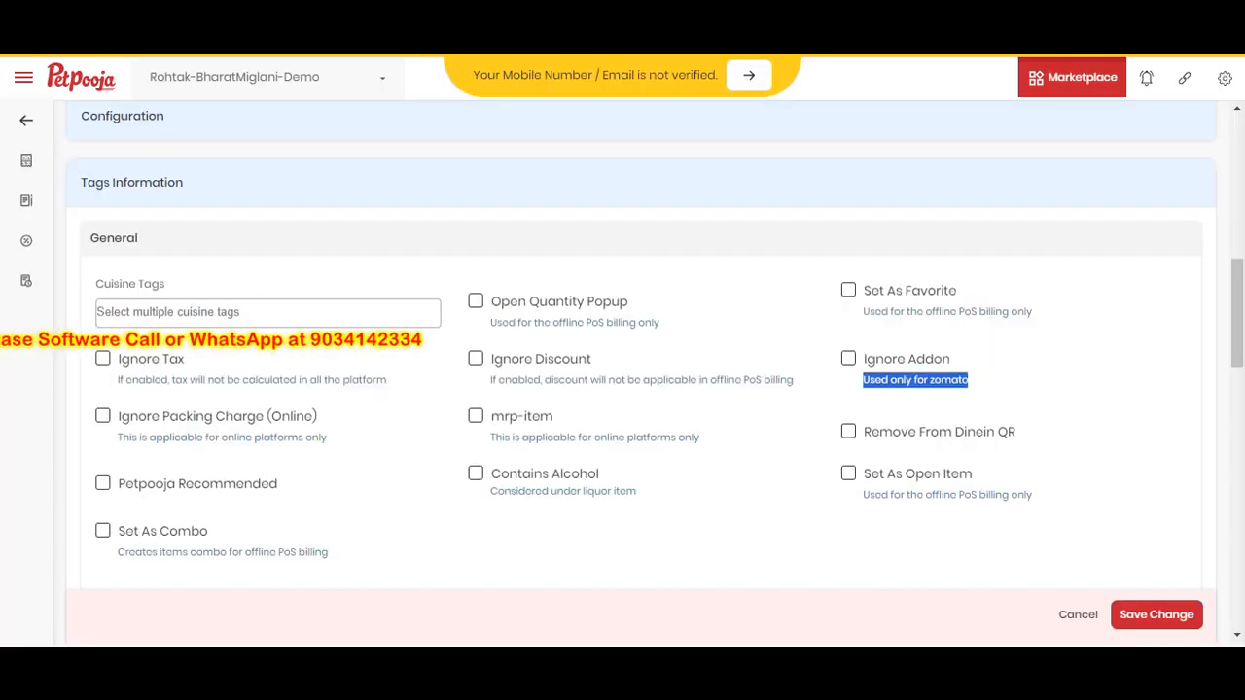
pyautogui.click(1131, 391)
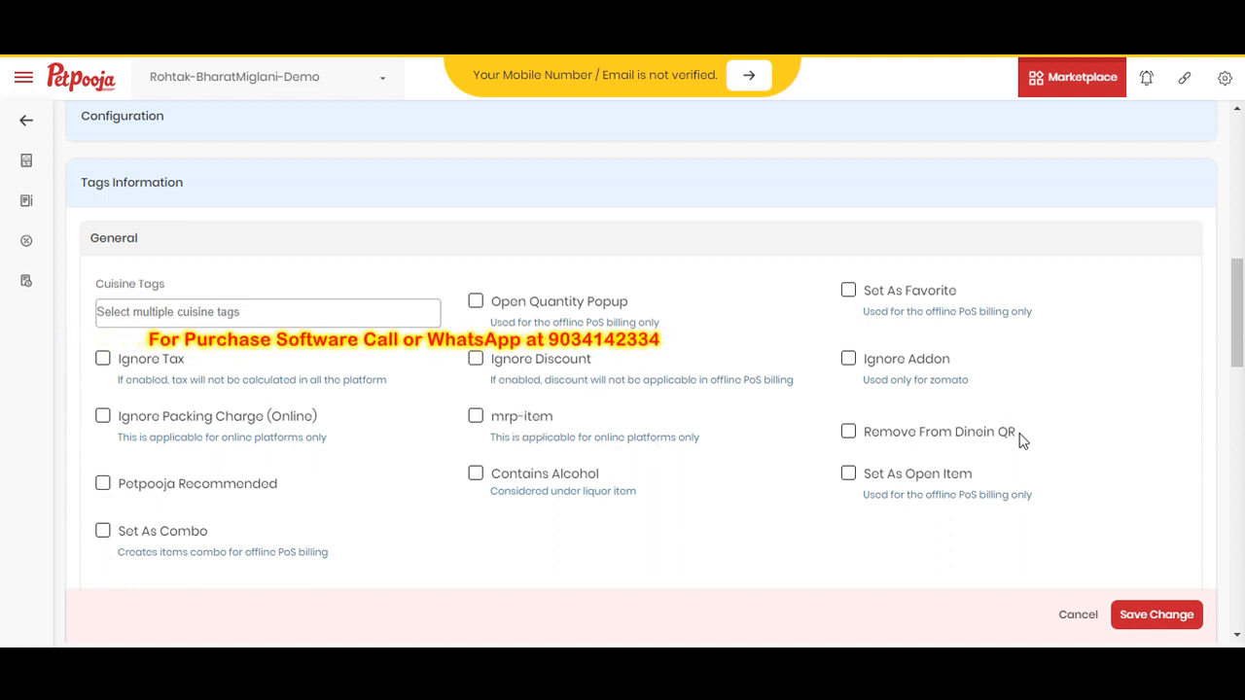
pyautogui.moveTo(1029, 439); pyautogui.dragTo(867, 443)
pyautogui.click(855, 449)
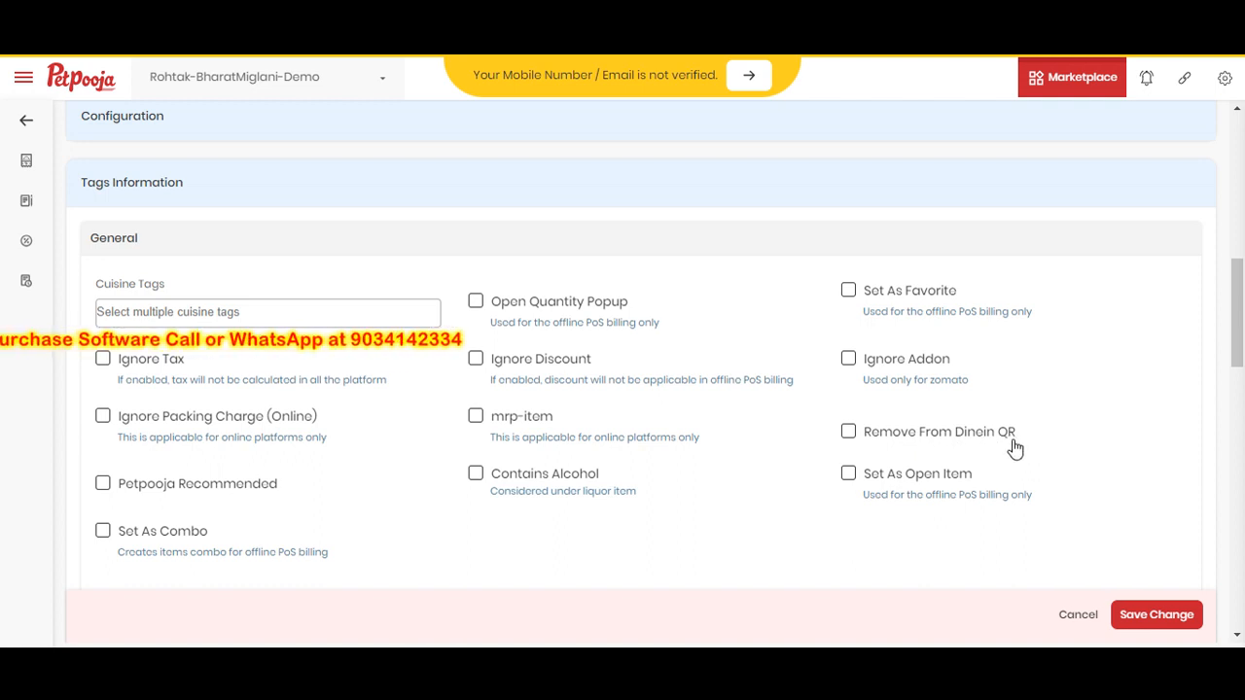
pyautogui.moveTo(969, 449); pyautogui.dragTo(877, 444)
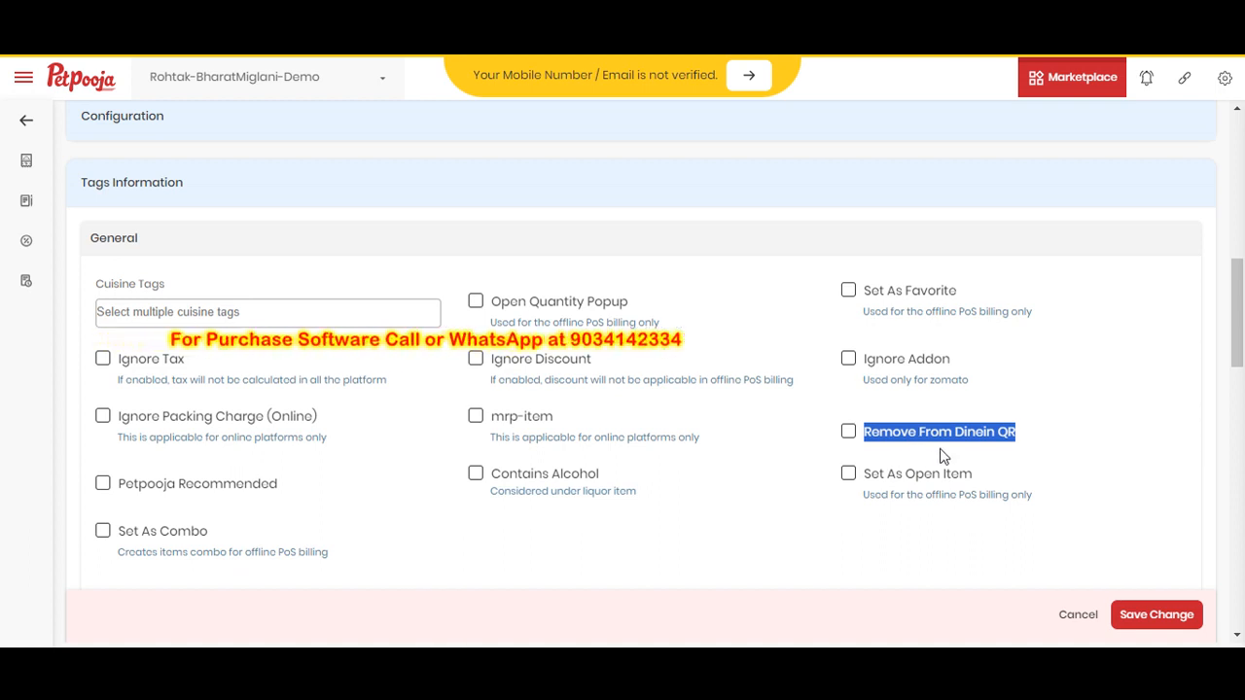
pyautogui.click(1016, 453)
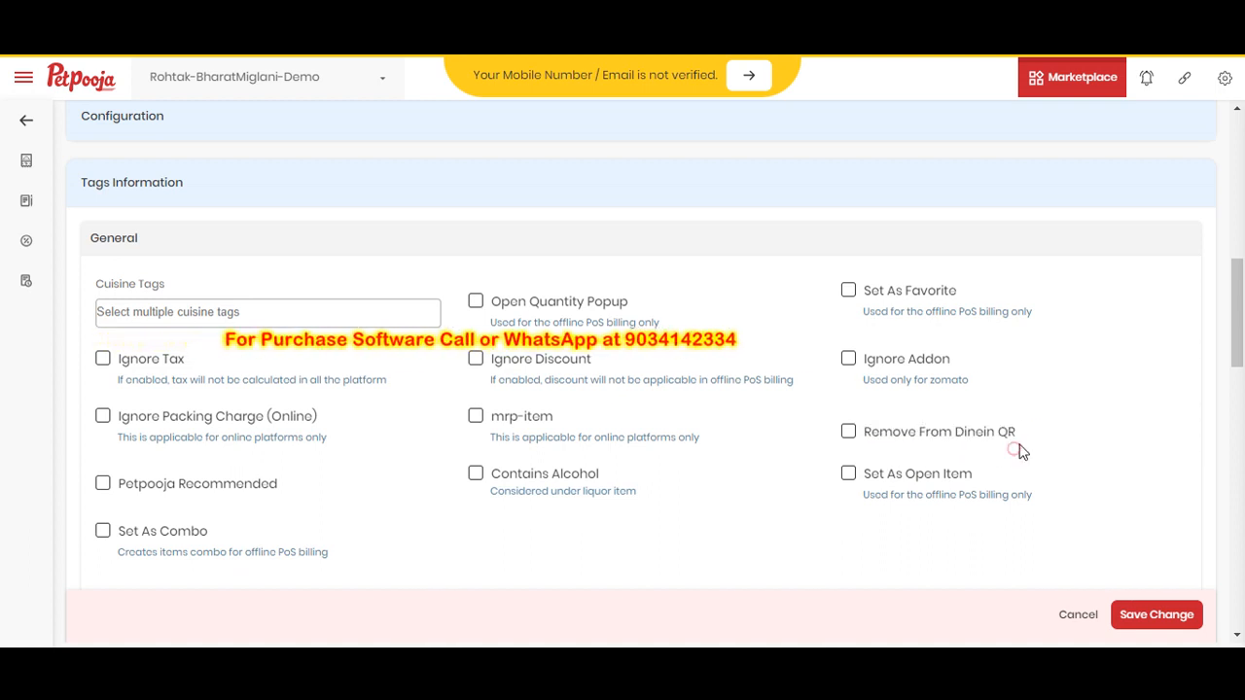
pyautogui.moveTo(1021, 449); pyautogui.dragTo(872, 444)
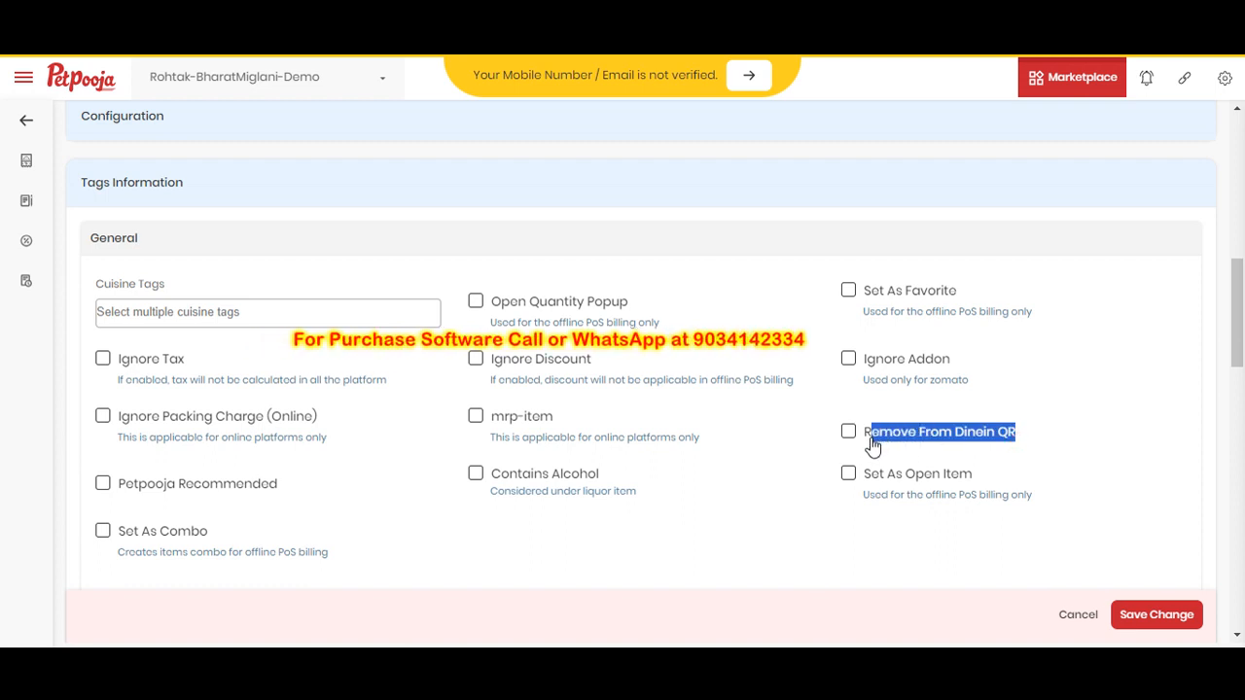
pyautogui.click(358, 500)
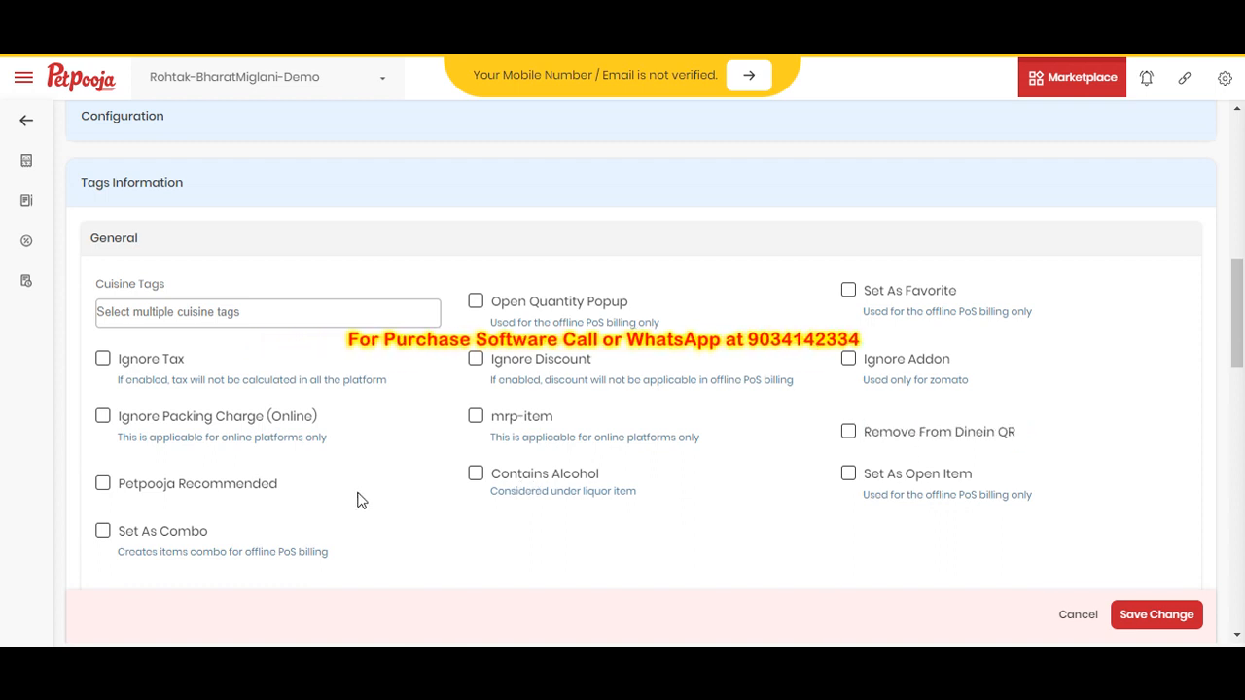
pyautogui.click(276, 497)
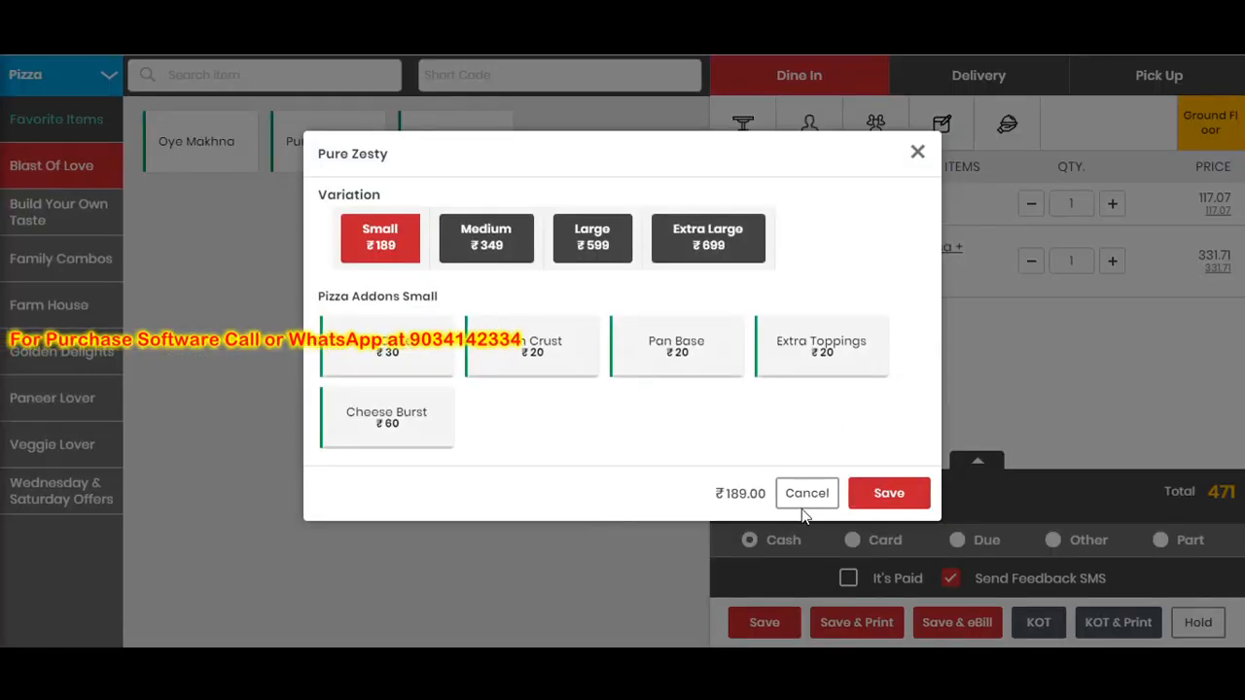
# On the billing screen, start an order for Ground Floor table 3 and add an open item named ABC with a custom price
pyautogui.click(806, 495)
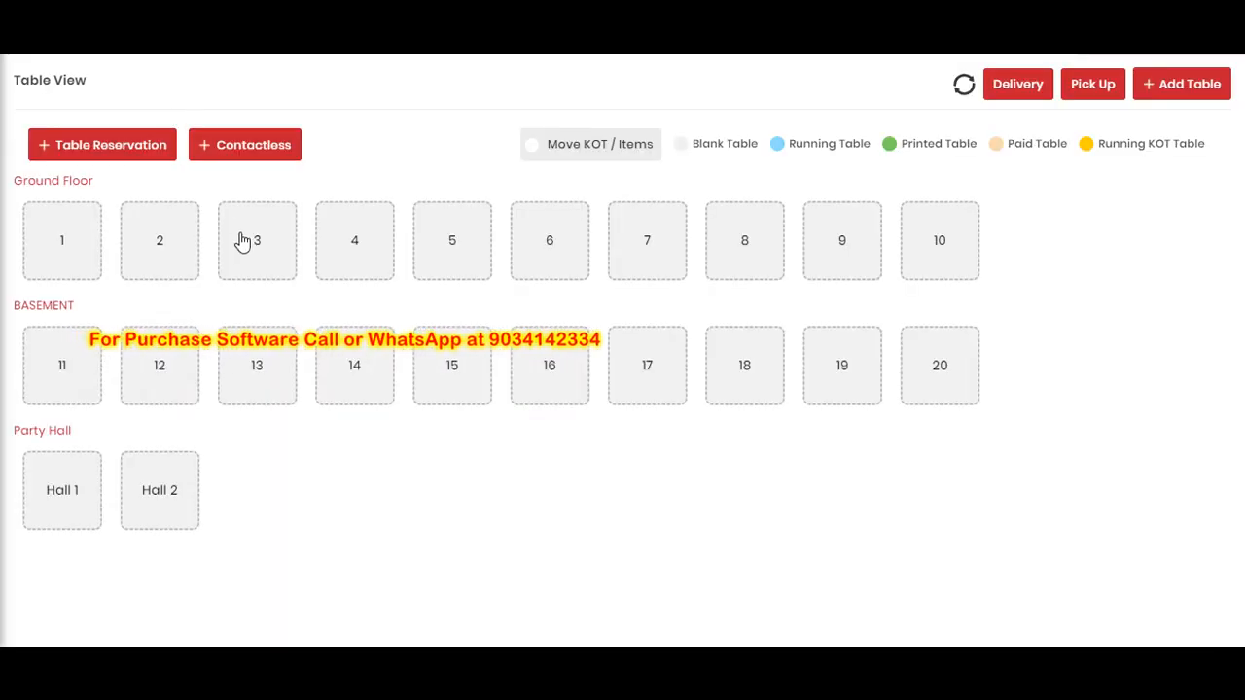
pyautogui.click(242, 242)
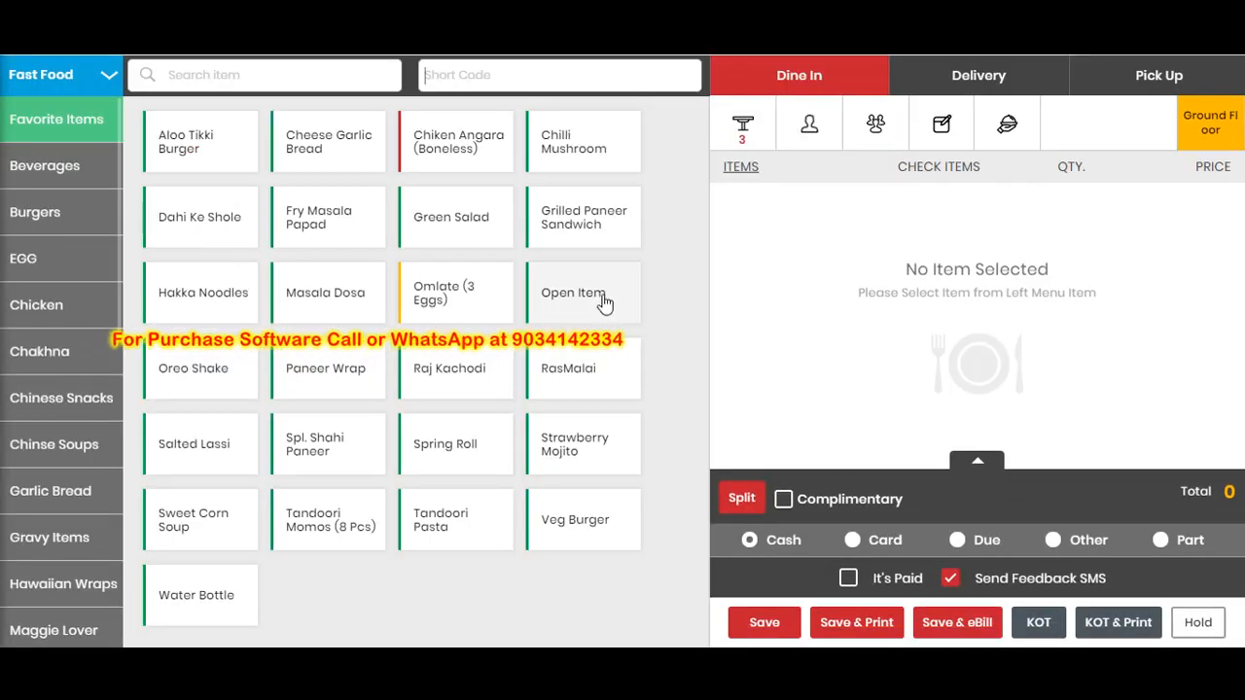
pyautogui.click(600, 305)
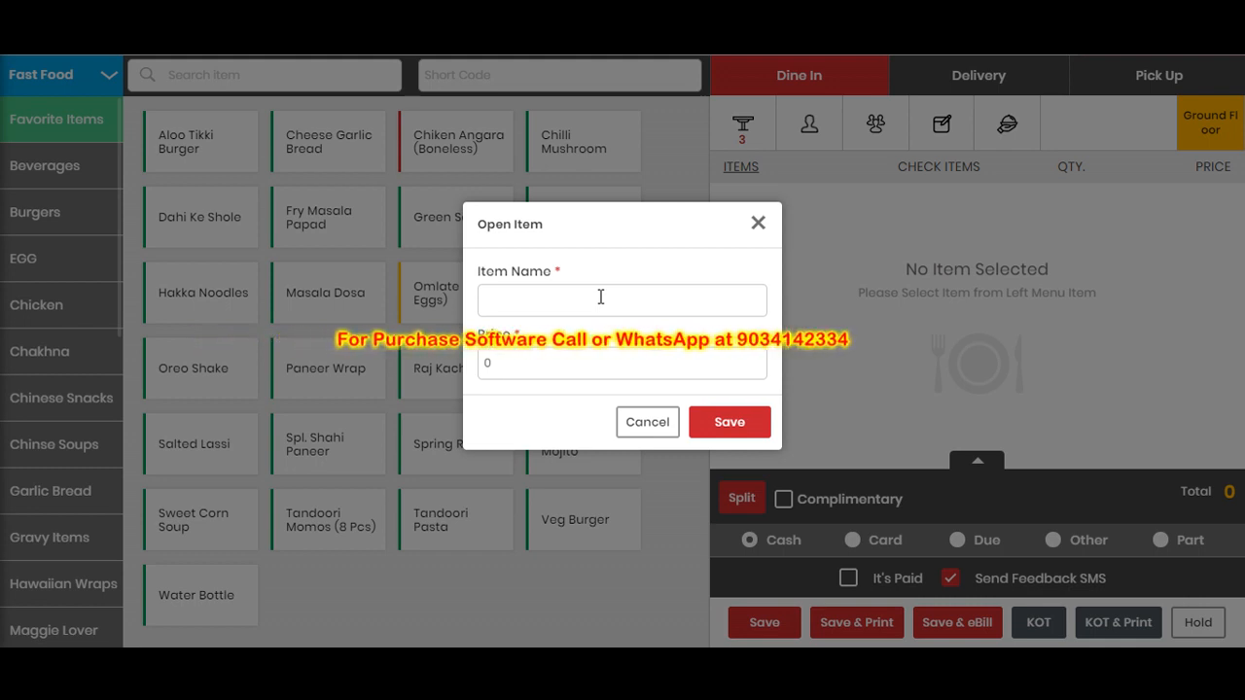
pyautogui.write('ABC')
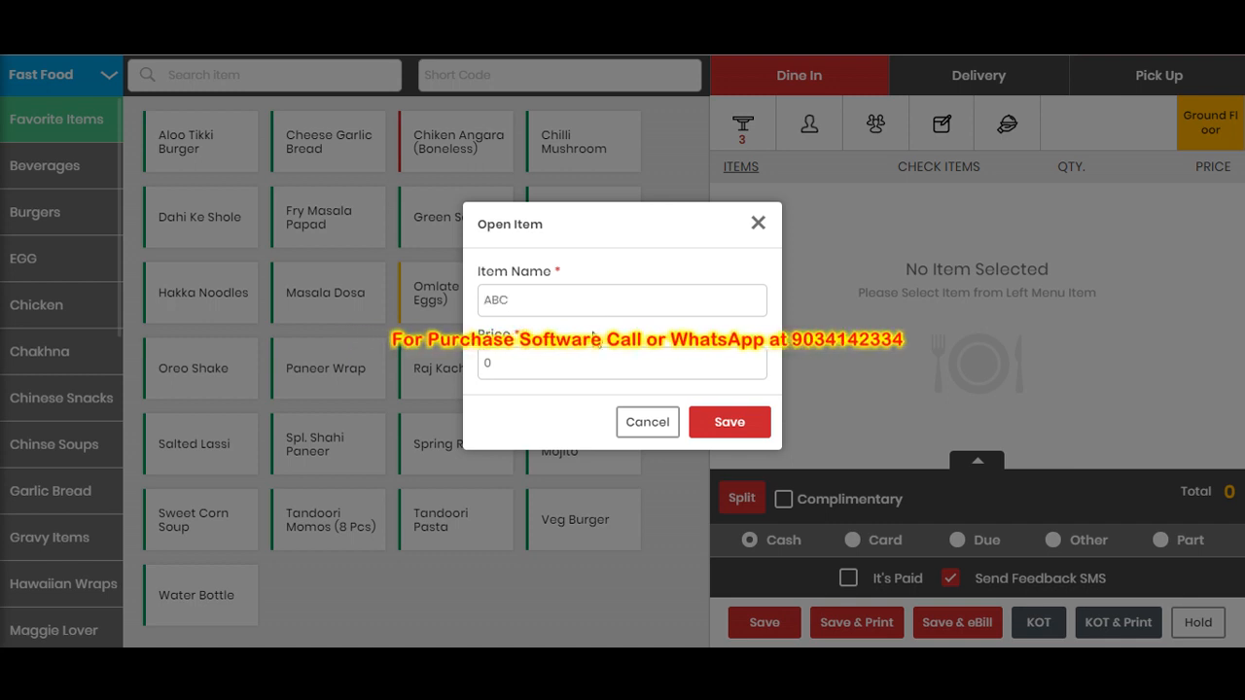
pyautogui.click(588, 359)
pyautogui.press('BackSpace')
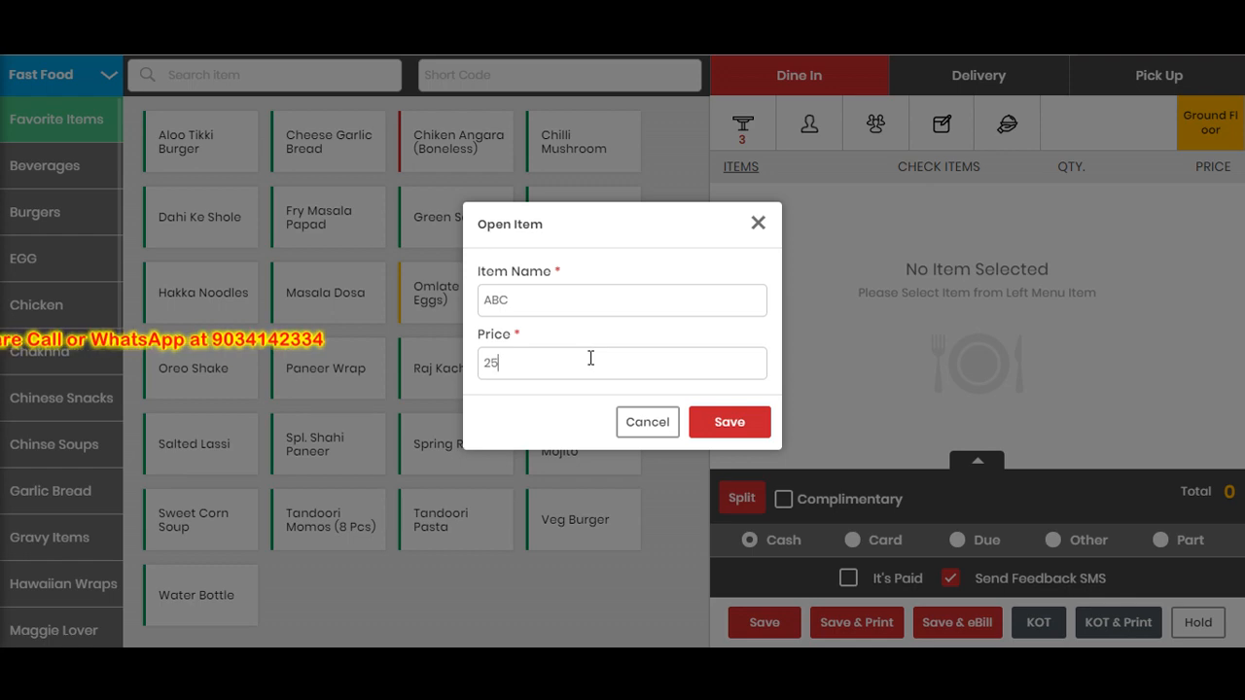
pyautogui.click(709, 421)
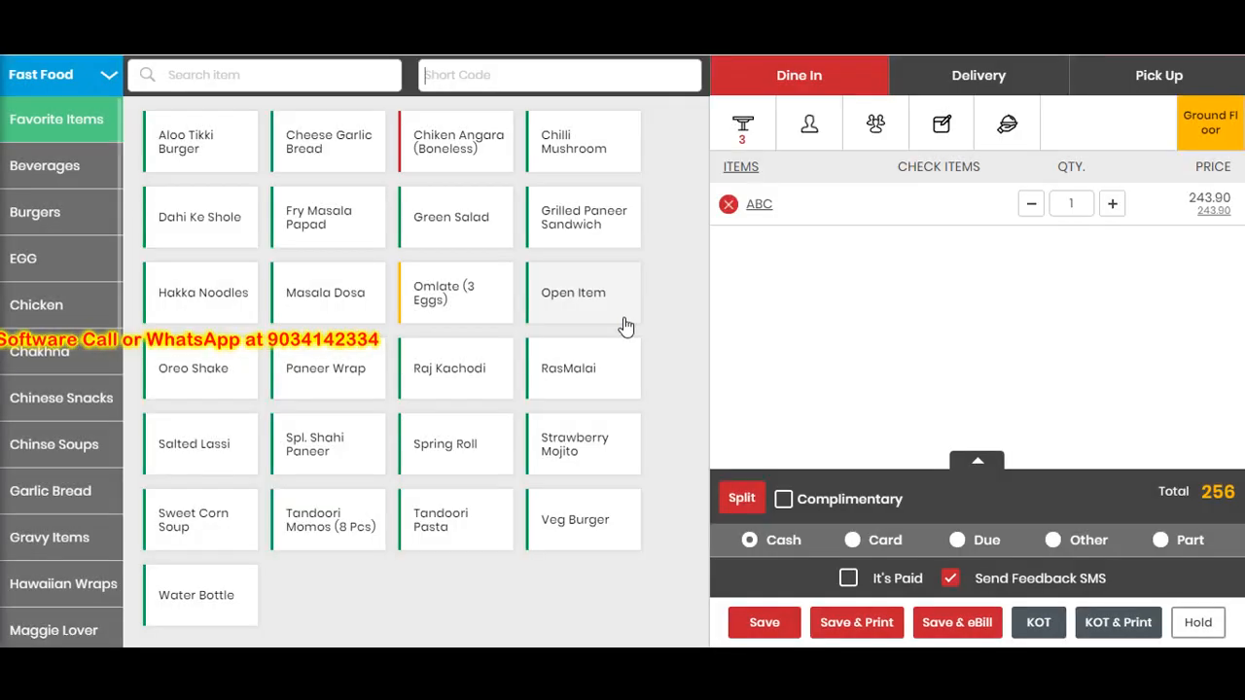
# Add another open item named Party Hall with a custom price to the table 3 order
pyautogui.click(594, 304)
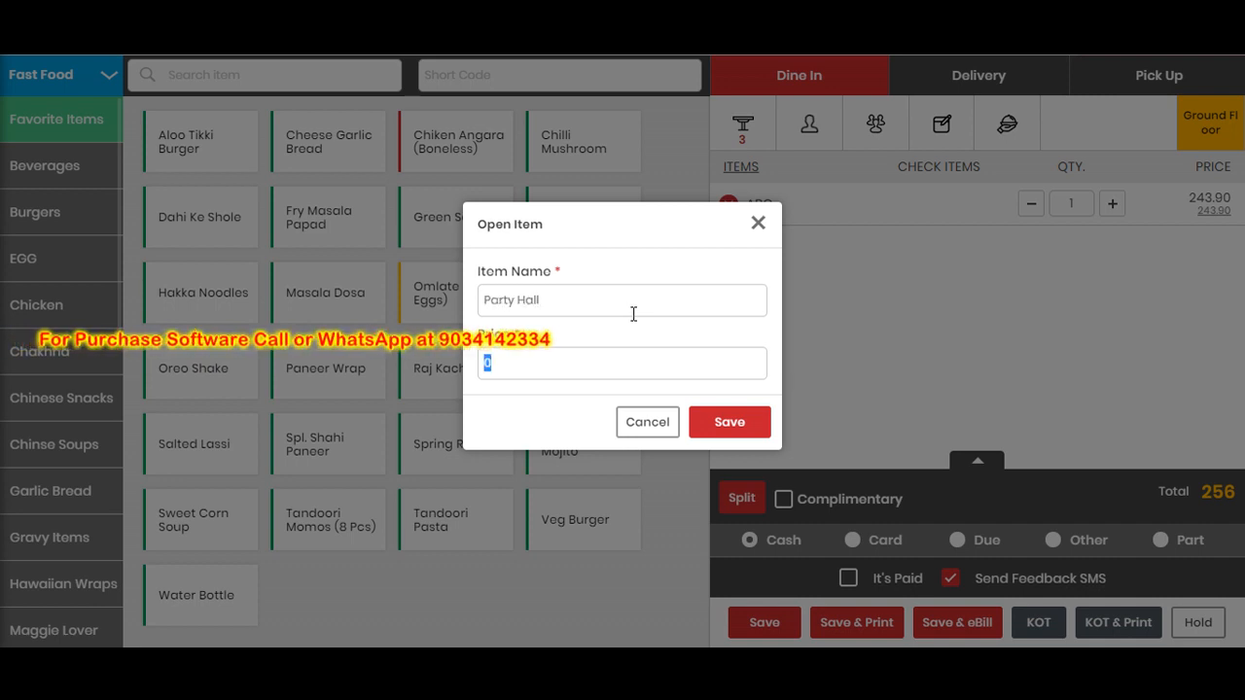
pyautogui.click(731, 424)
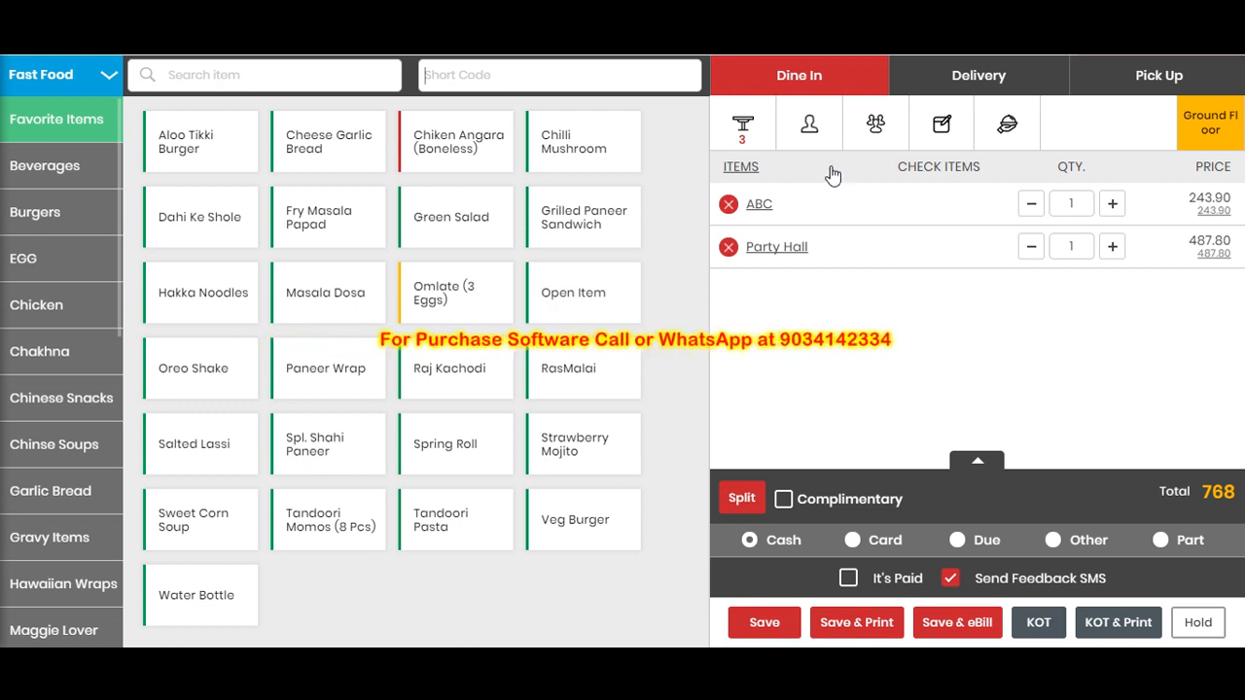
# Return to the item's edit page and examine the Set As Open Item option and its note
pyautogui.moveTo(637, 646)
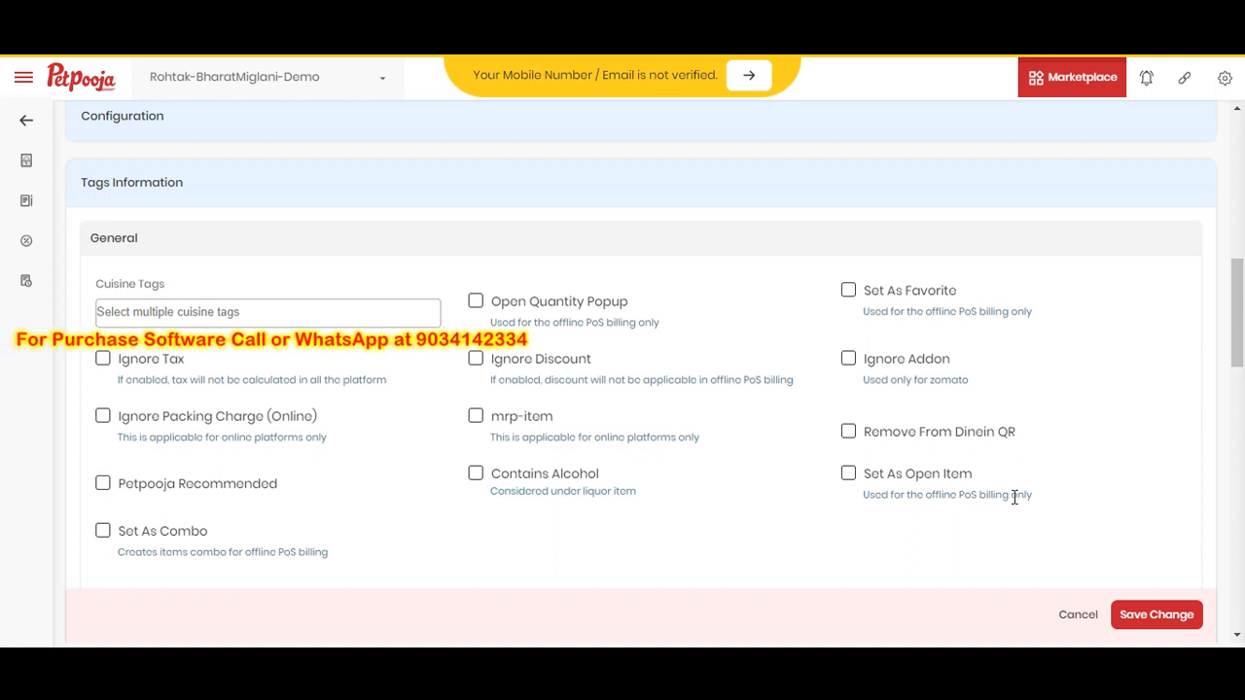
pyautogui.moveTo(1015, 497); pyautogui.dragTo(878, 480)
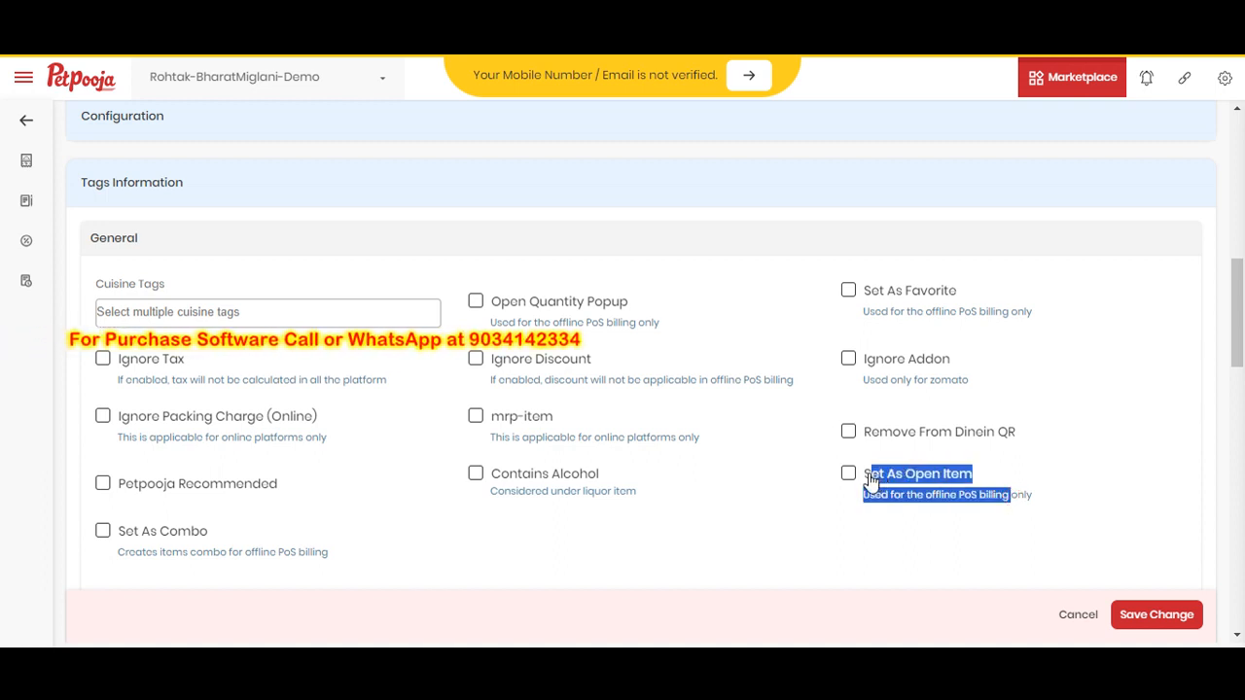
pyautogui.click(805, 533)
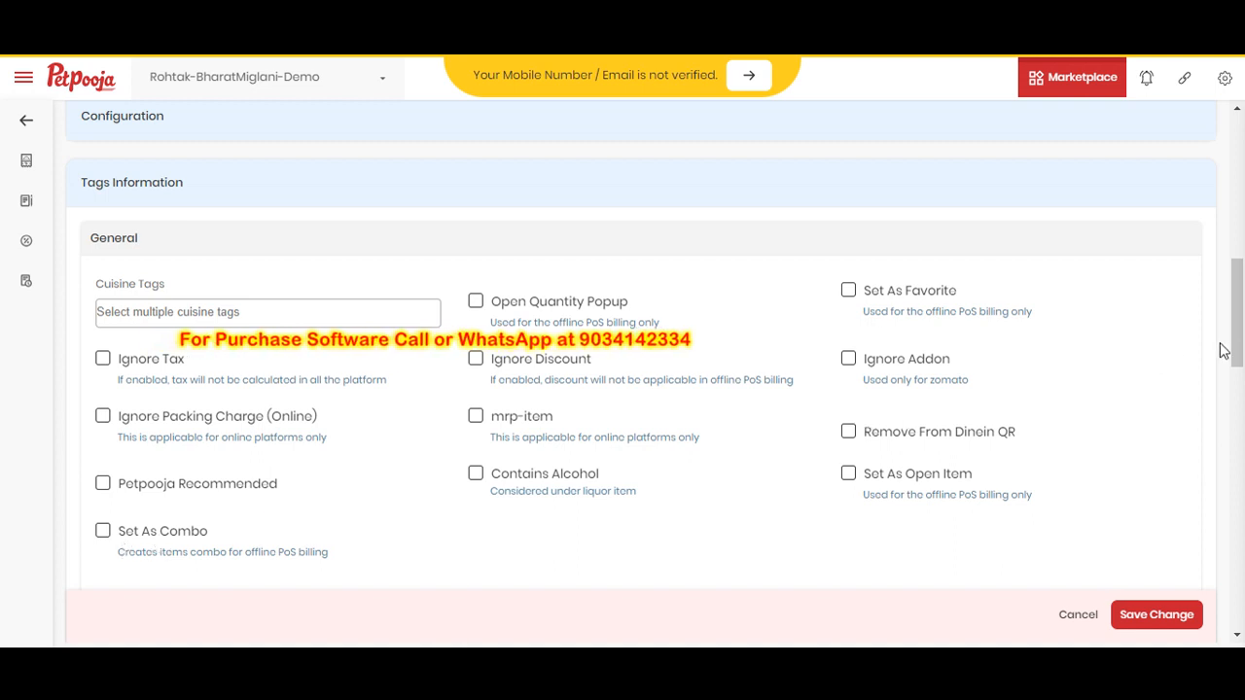
# Try the Set As Combo tag by viewing the combo item choices and adding a second combo row, and switch the tag off
pyautogui.scroll(-2, 1240, 343)
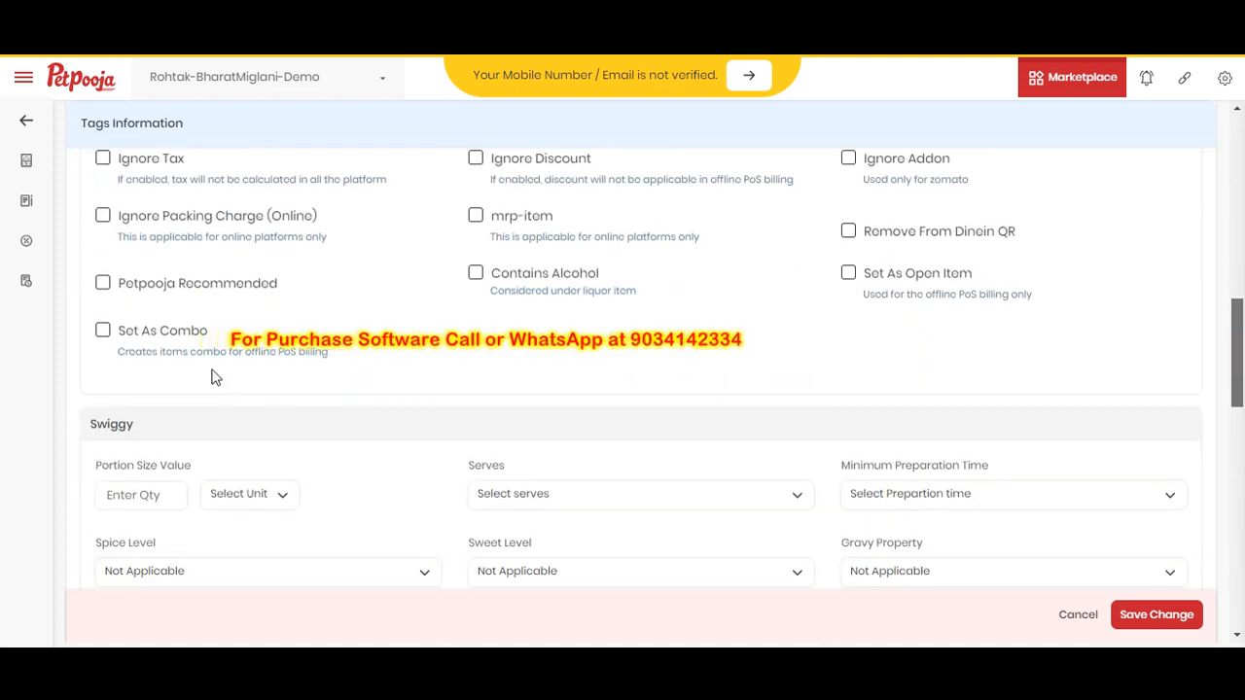
pyautogui.click(187, 334)
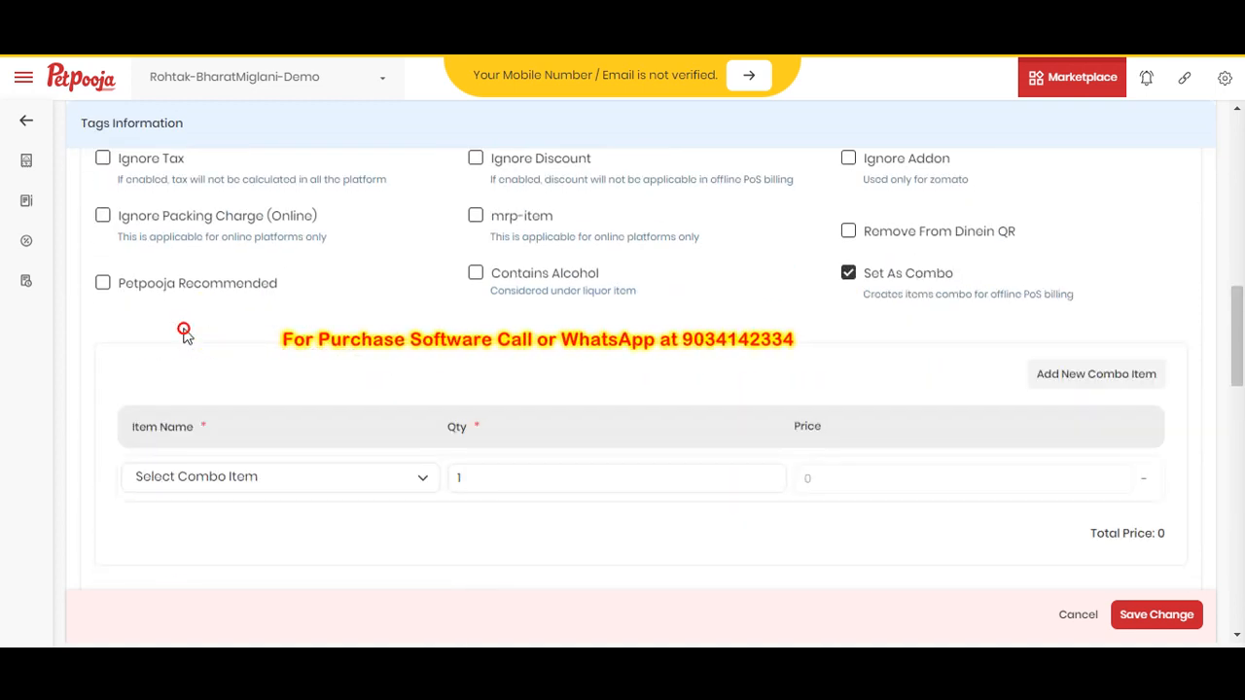
pyautogui.click(311, 484)
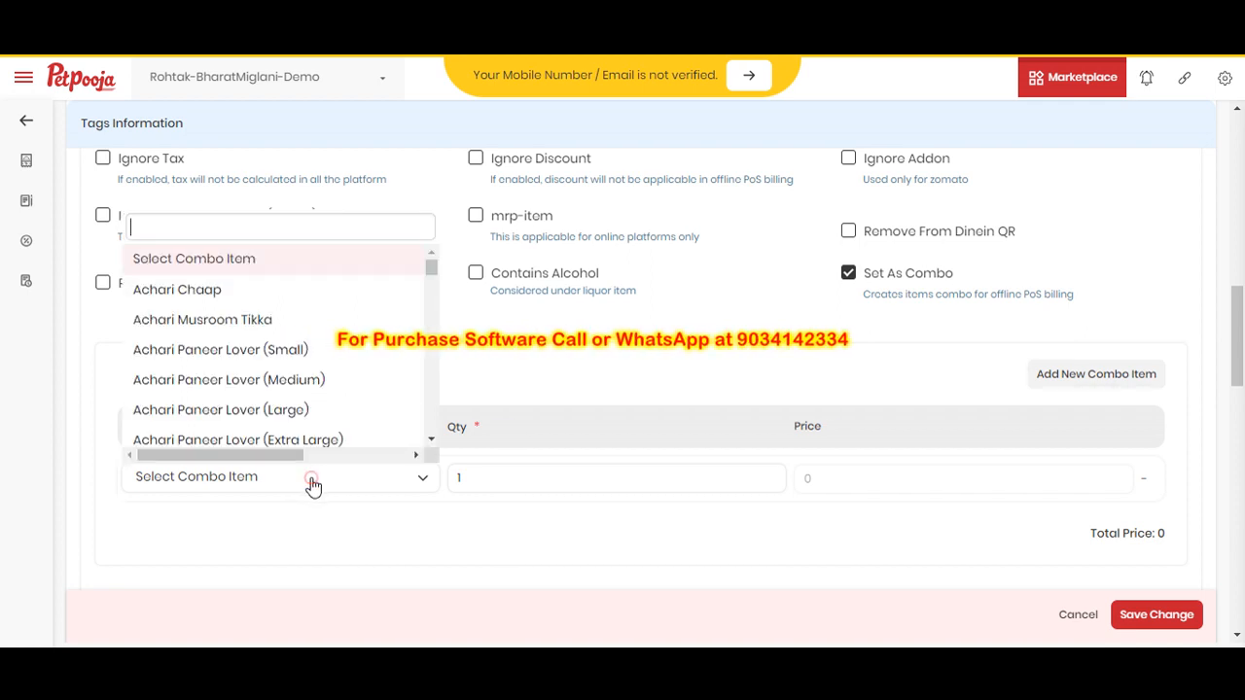
pyautogui.click(311, 483)
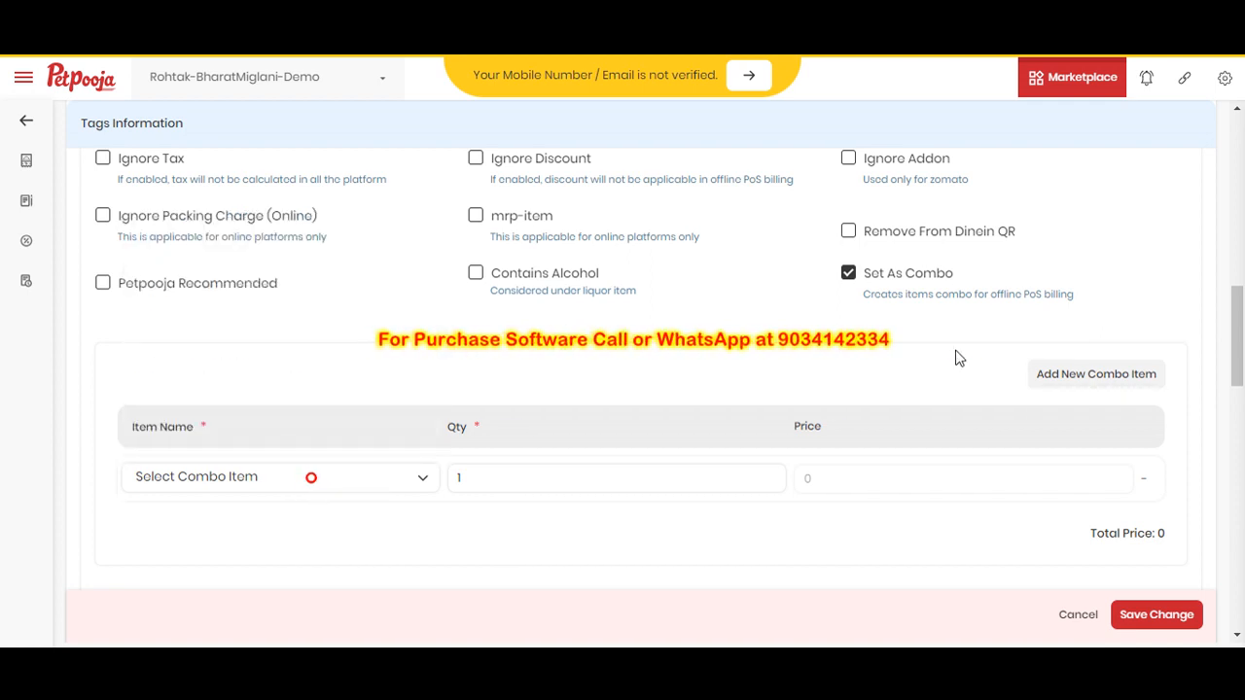
pyautogui.click(1070, 380)
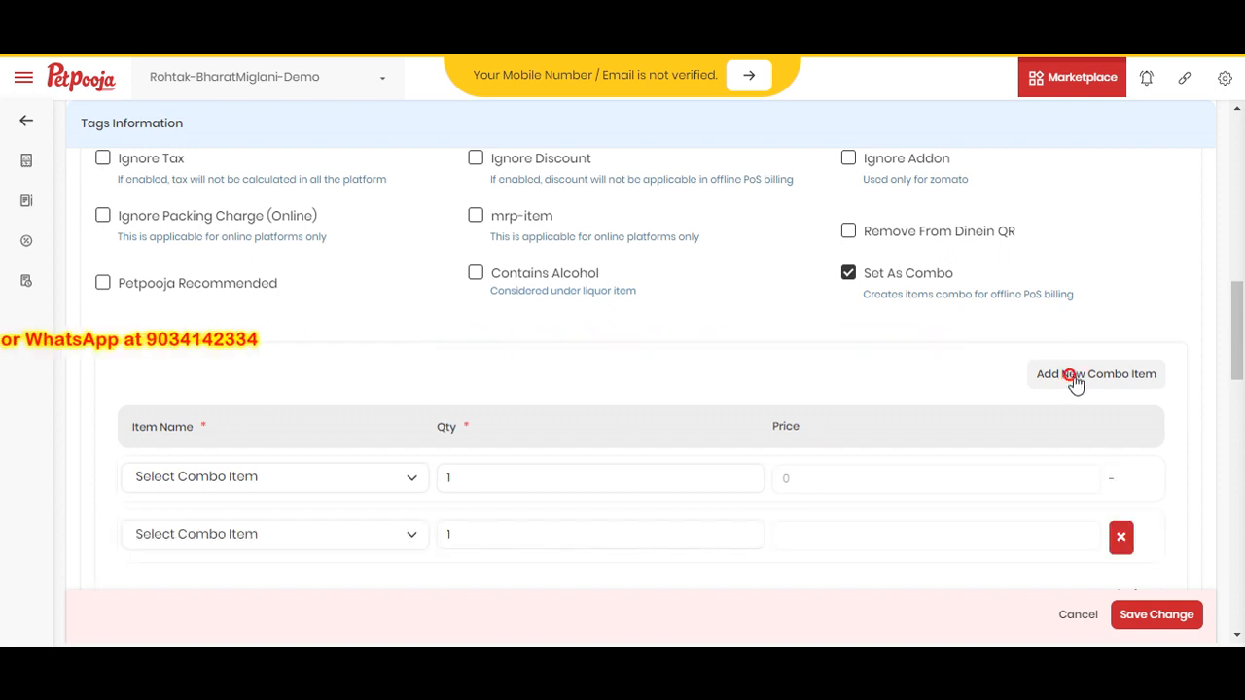
pyautogui.scroll(-3, 1240, 334)
pyautogui.scroll(3, 1226, 333)
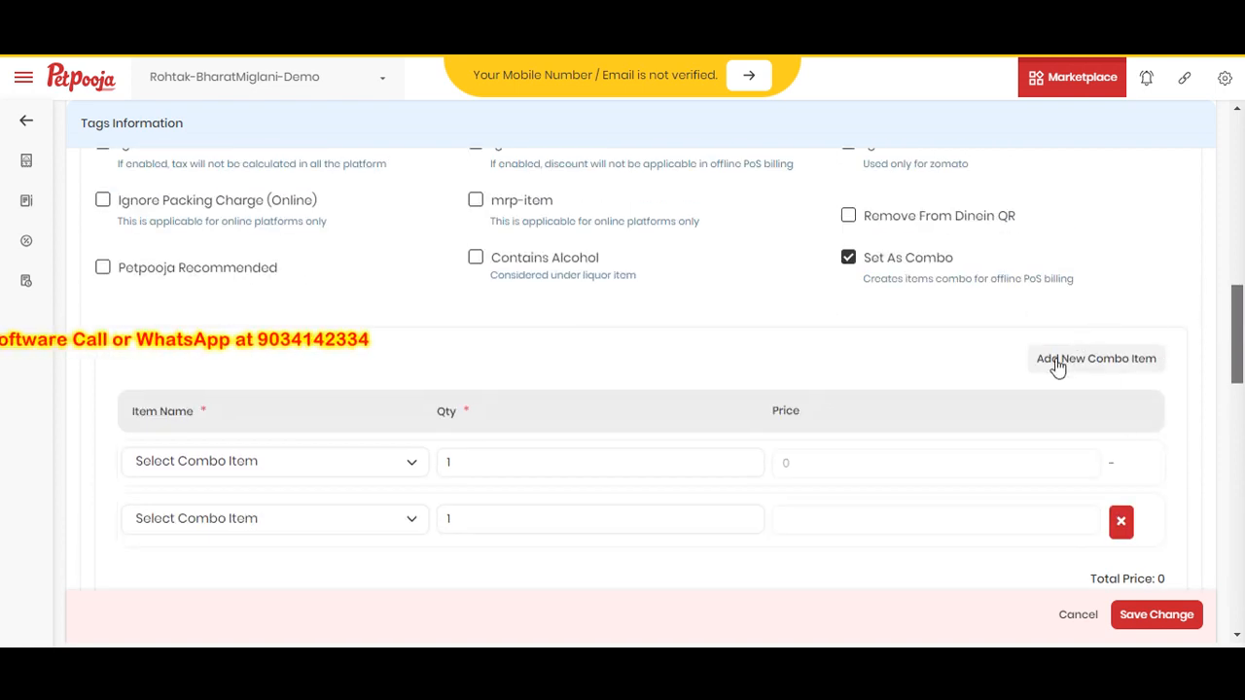
pyautogui.click(869, 271)
# Examine the Swiggy options for portion size unit, serves and minimum preparation time without choosing any value
pyautogui.moveTo(1239, 320); pyautogui.dragTo(1240, 353)
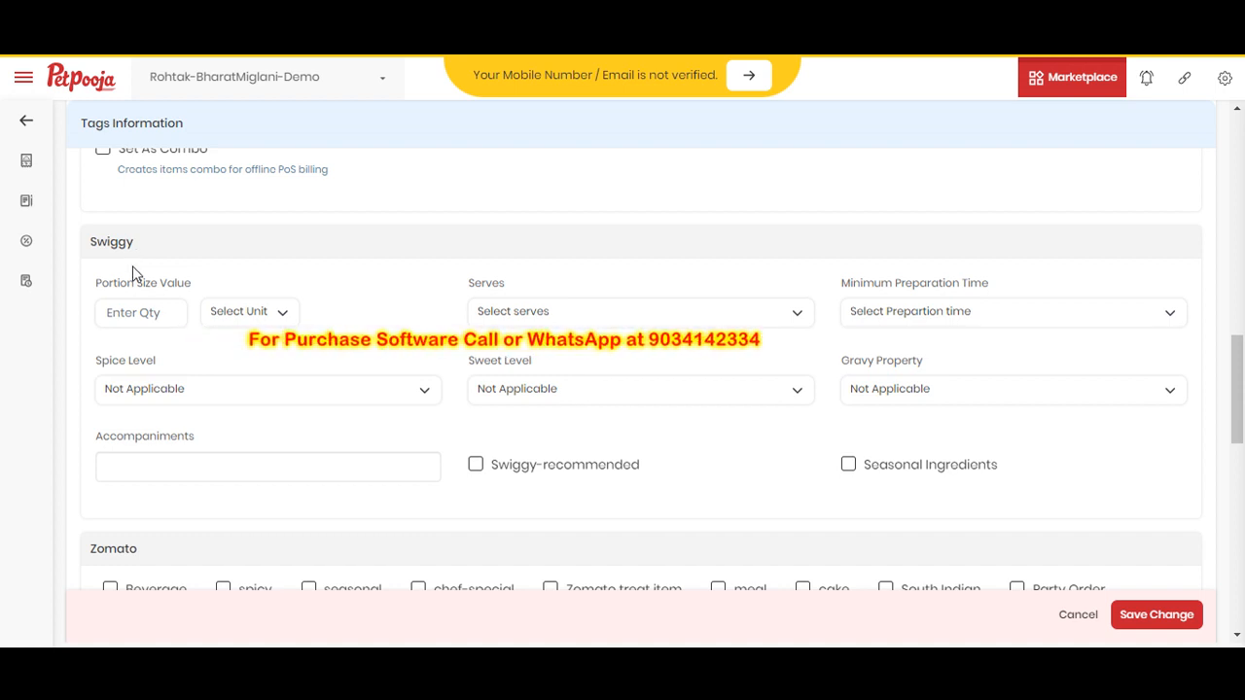
pyautogui.click(139, 309)
pyautogui.click(218, 324)
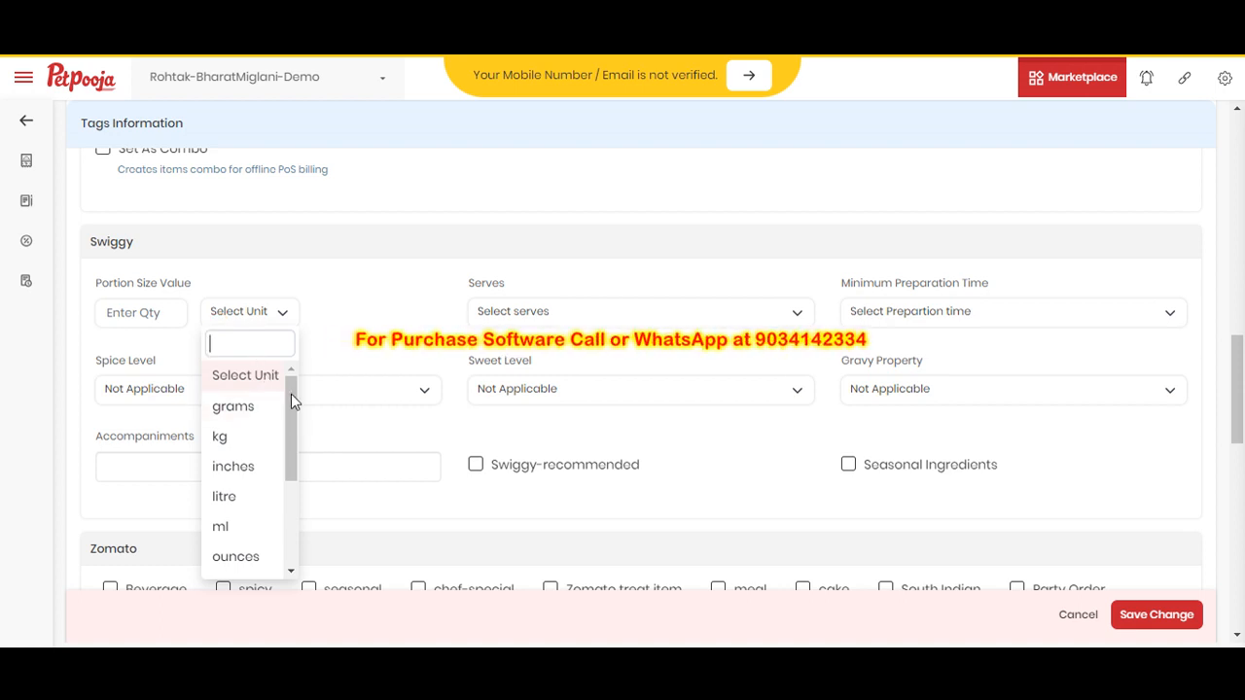
pyautogui.moveTo(290, 394)
pyautogui.mouseDown()
pyautogui.moveTo(291, 435)
pyautogui.moveTo(288, 378)
pyautogui.mouseUp()
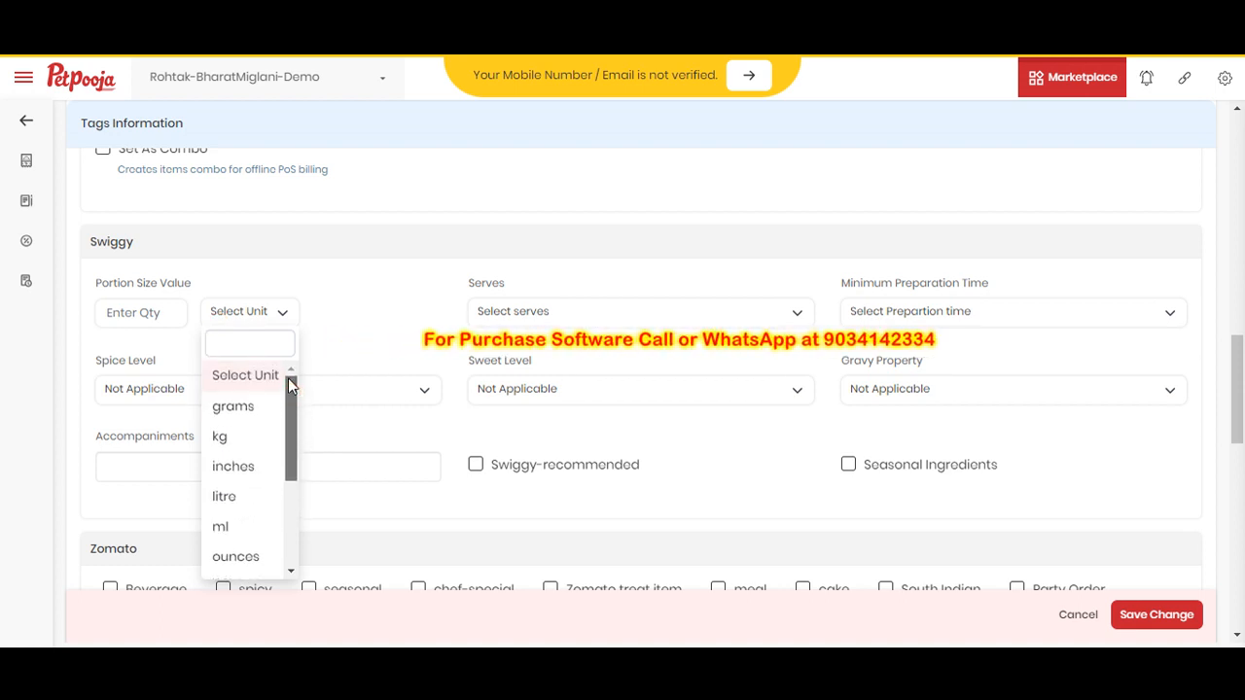
pyautogui.click(394, 330)
pyautogui.click(538, 309)
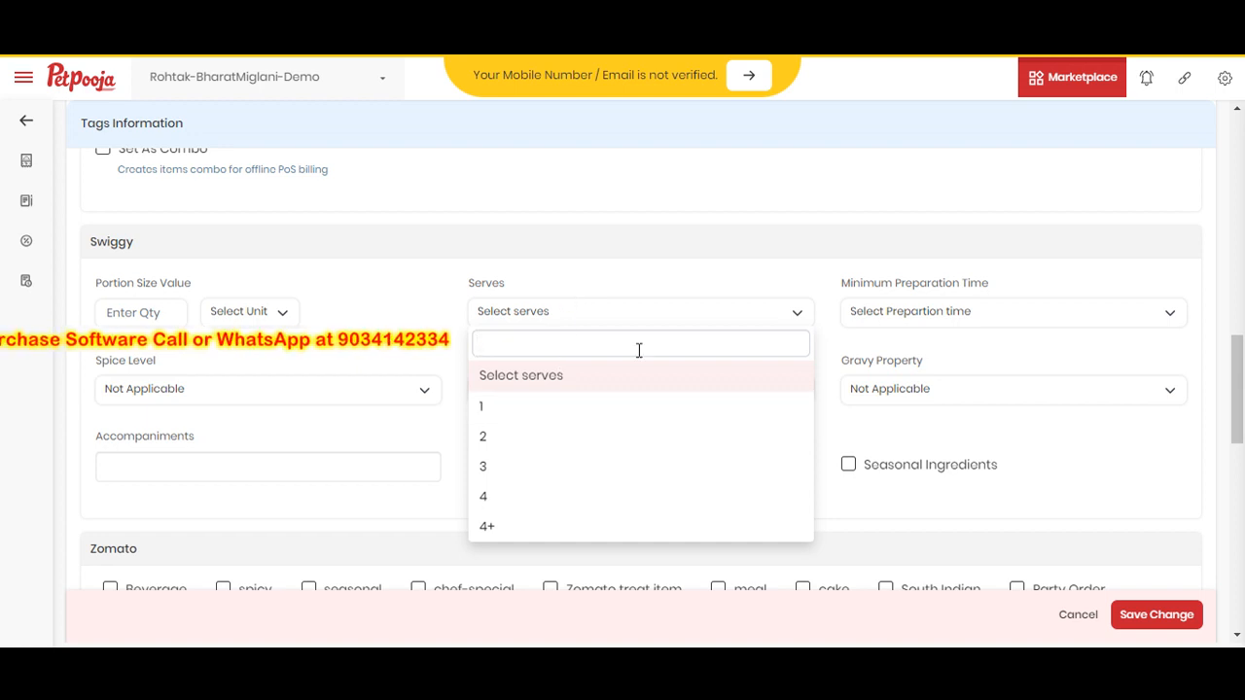
pyautogui.click(676, 301)
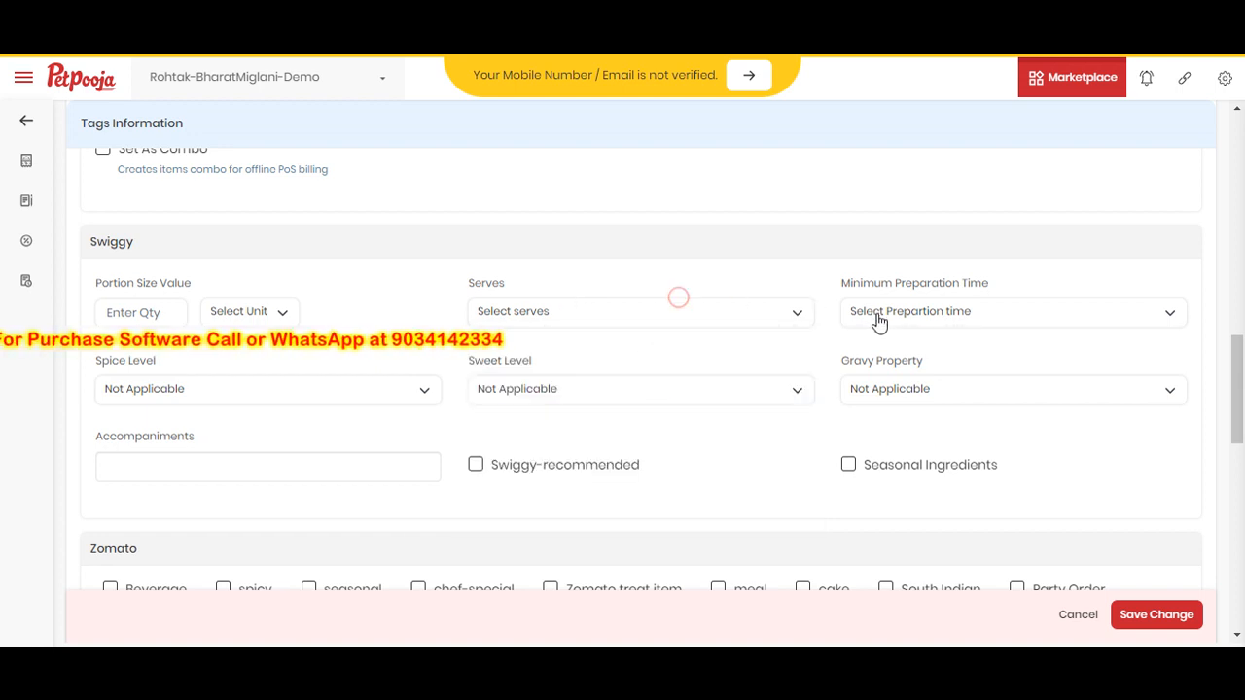
pyautogui.click(879, 321)
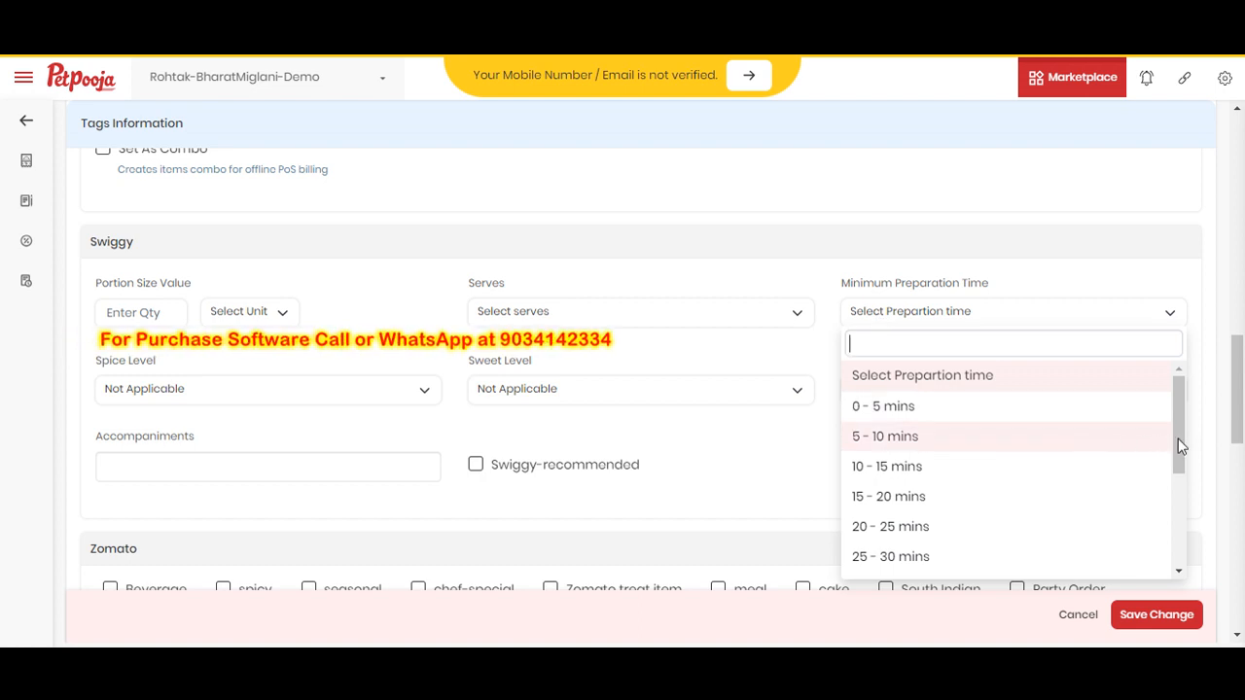
pyautogui.moveTo(1178, 438)
pyautogui.mouseDown()
pyautogui.moveTo(1177, 527)
pyautogui.moveTo(1176, 435)
pyautogui.mouseUp()
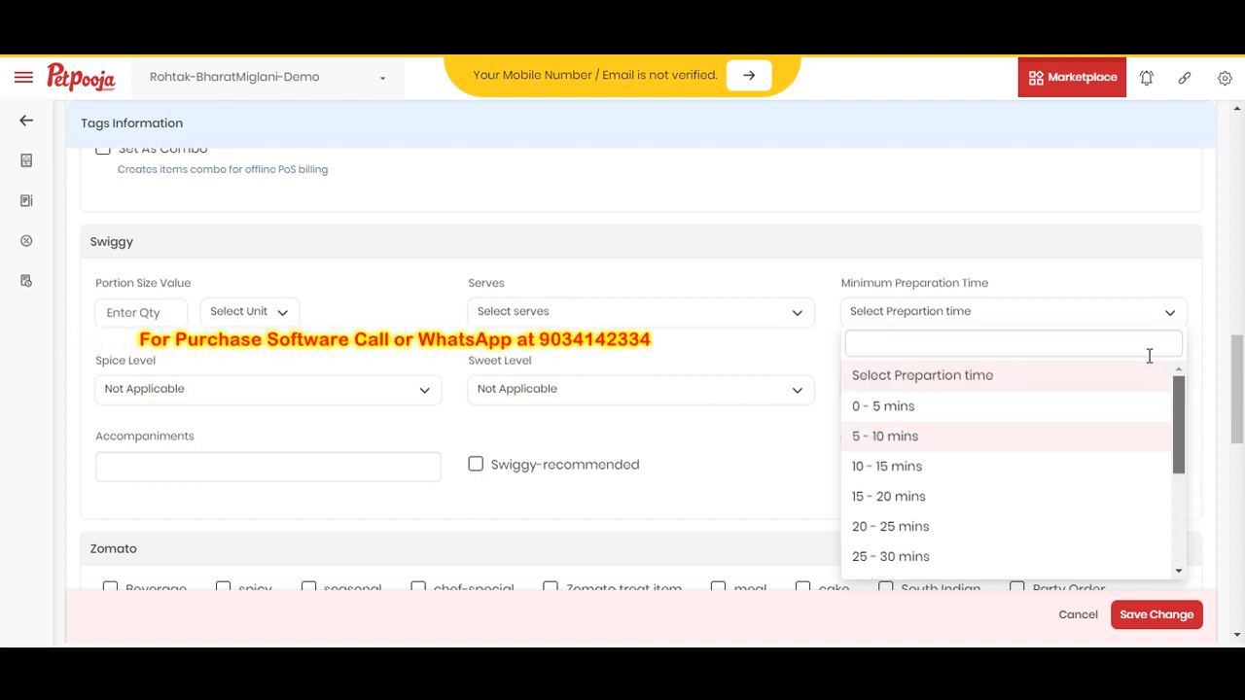
pyautogui.click(762, 270)
# Examine the Swiggy options for spice level, sweet level and gravy property, leaving each at Not Applicable
pyautogui.click(246, 389)
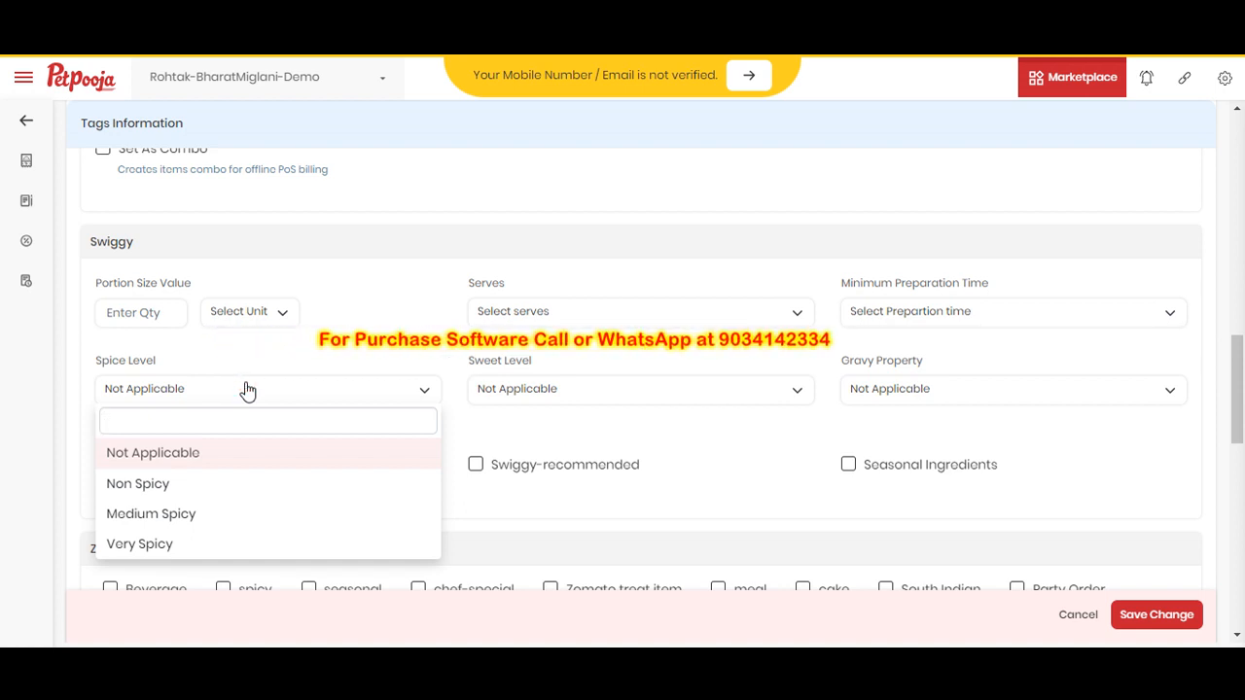
pyautogui.click(276, 391)
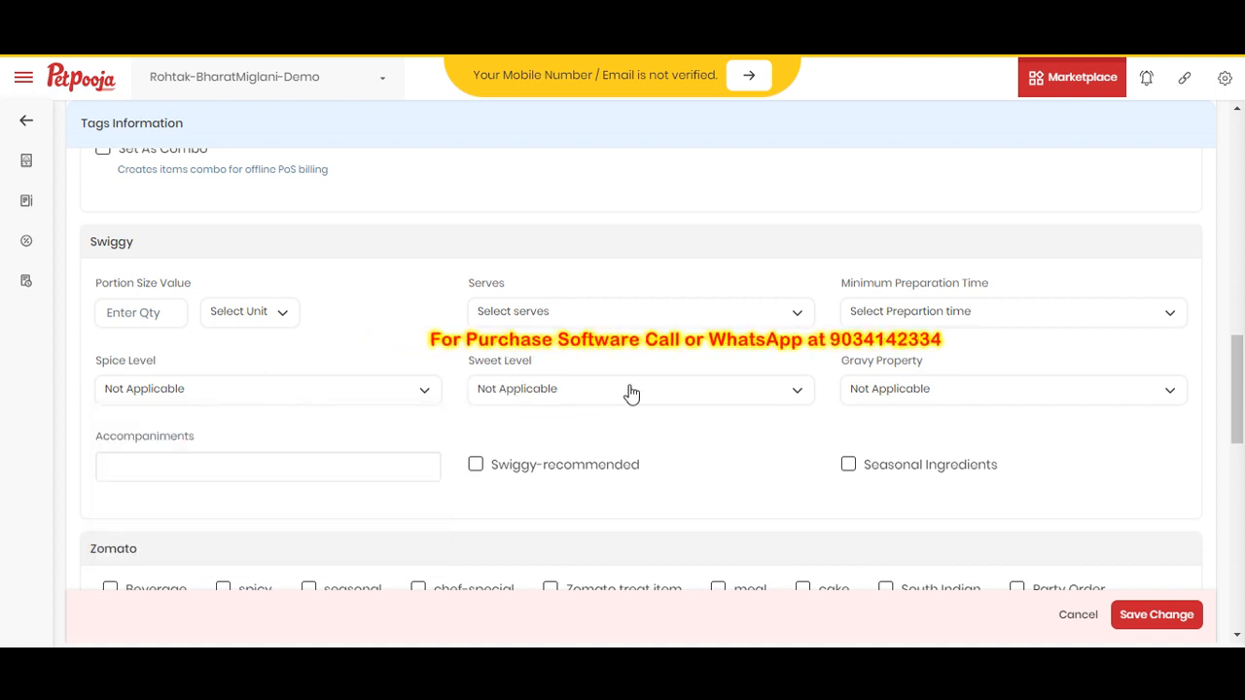
pyautogui.click(678, 393)
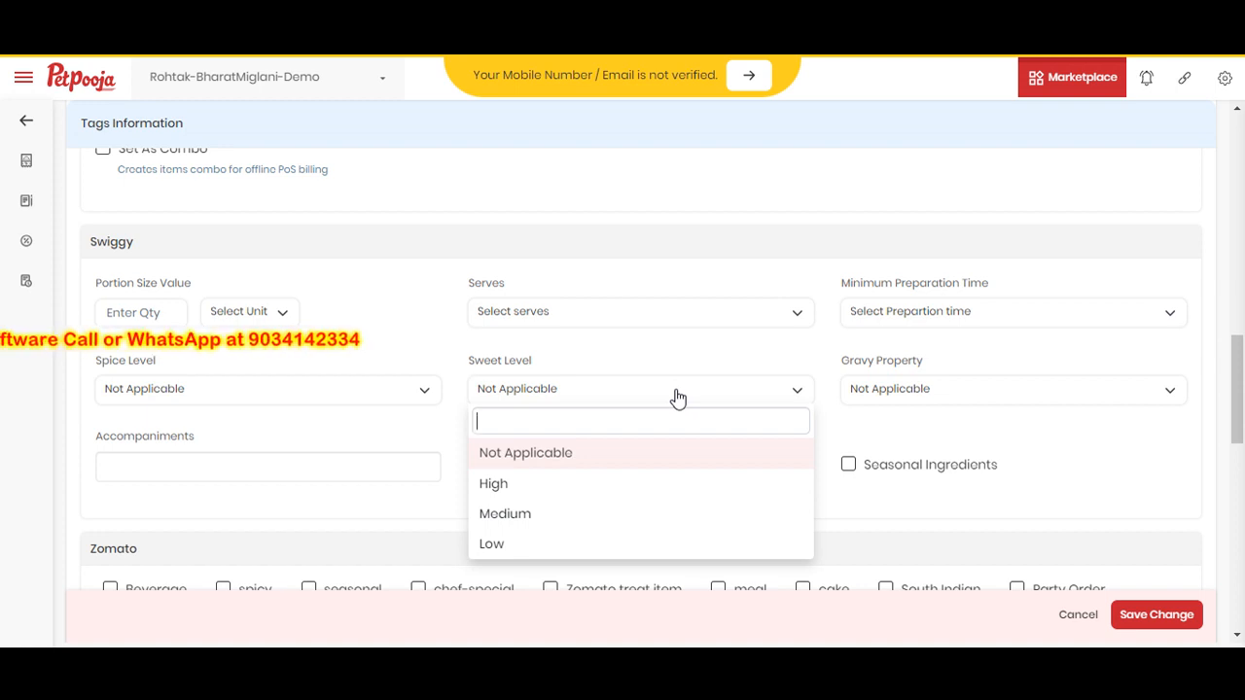
pyautogui.click(676, 390)
pyautogui.click(855, 393)
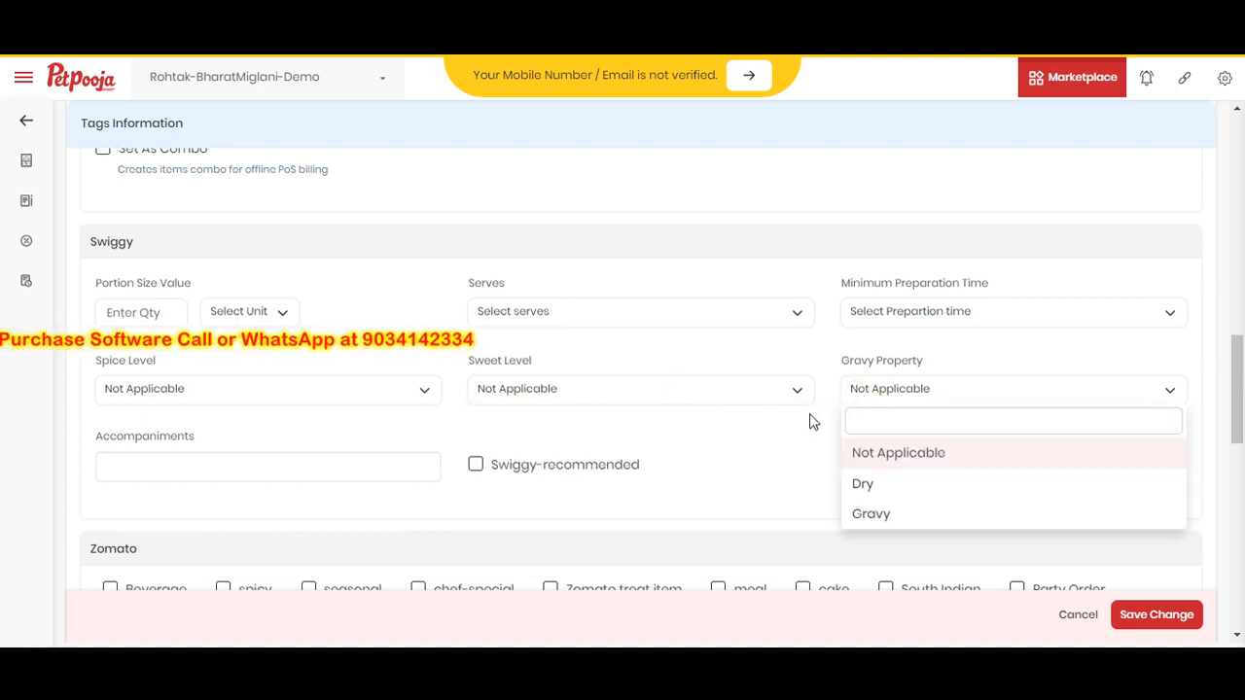
pyautogui.click(781, 439)
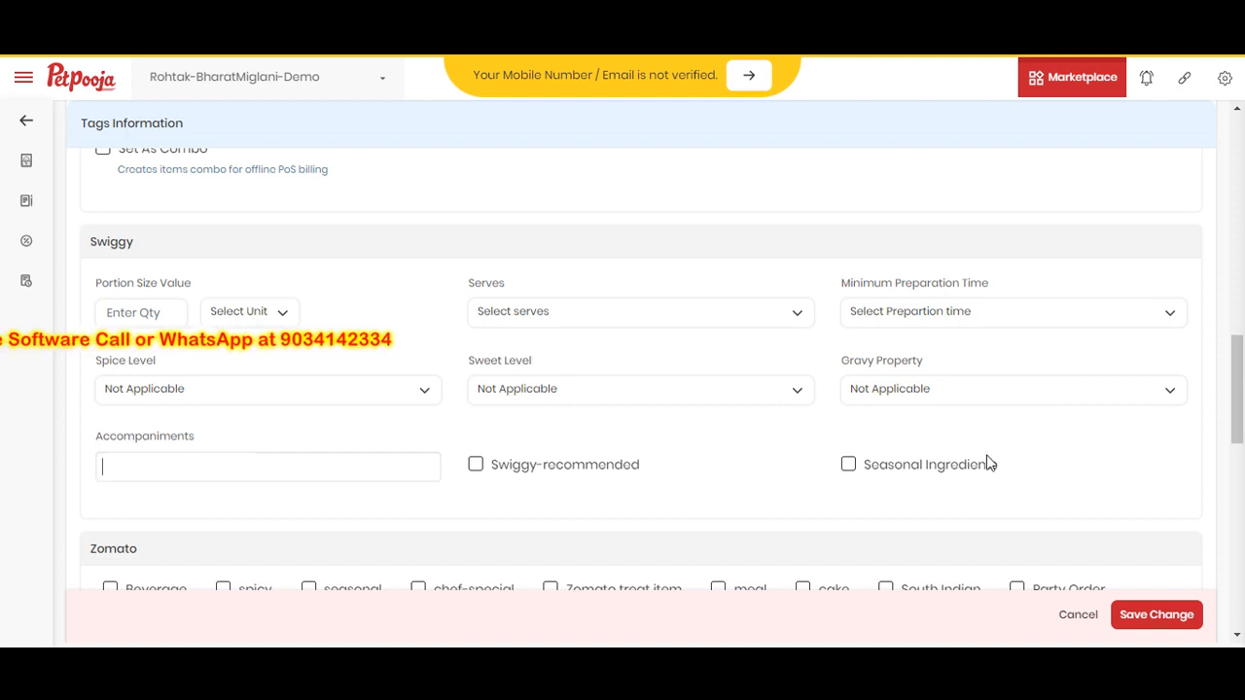
# Examine the Zomato tags available for the item
pyautogui.scroll(-2, 1242, 369)
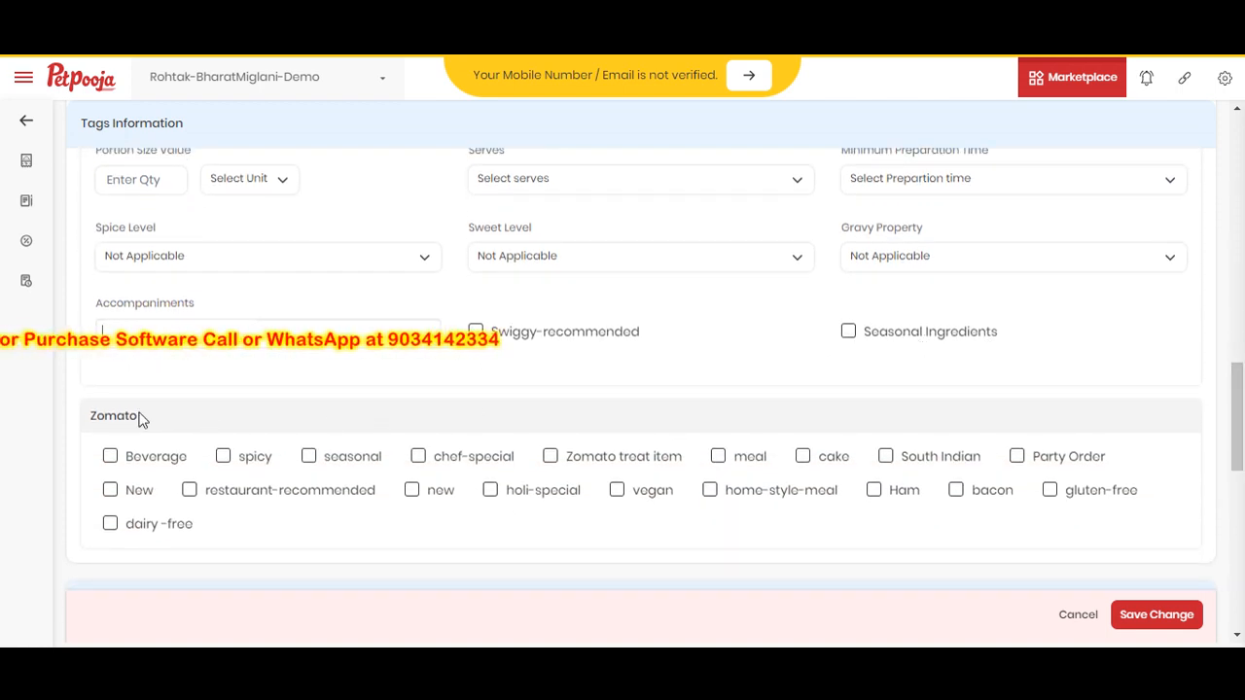
pyautogui.moveTo(136, 416); pyautogui.dragTo(86, 418)
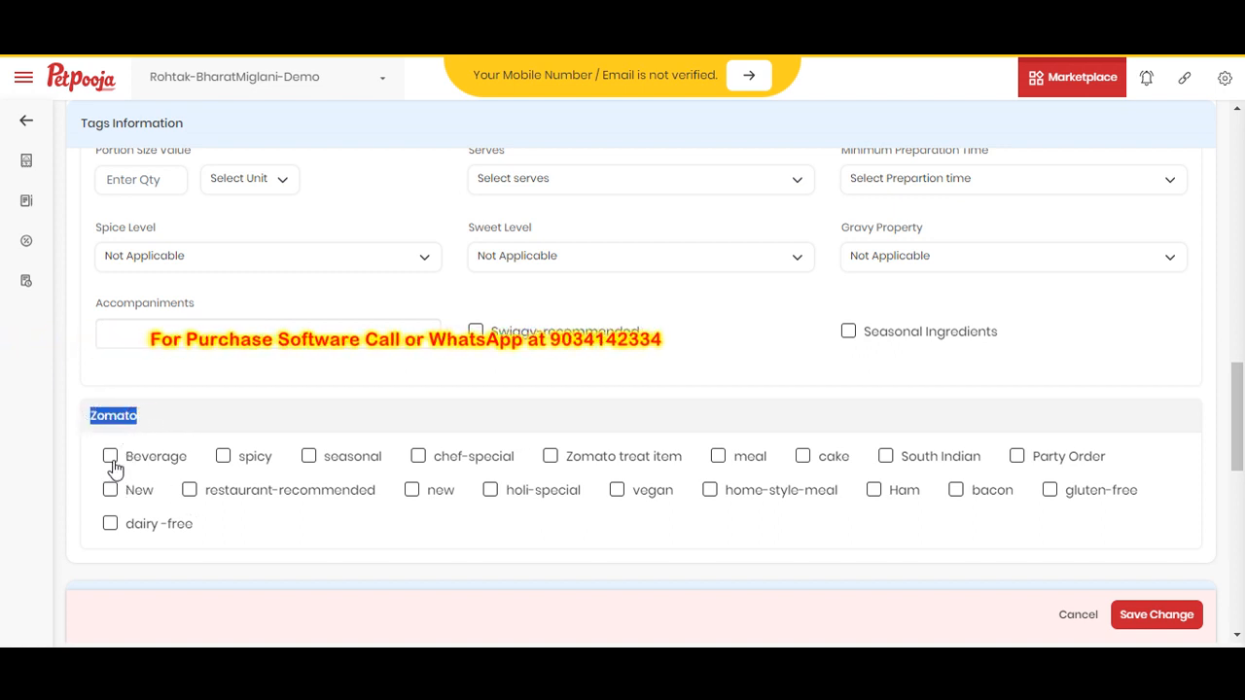
pyautogui.click(287, 563)
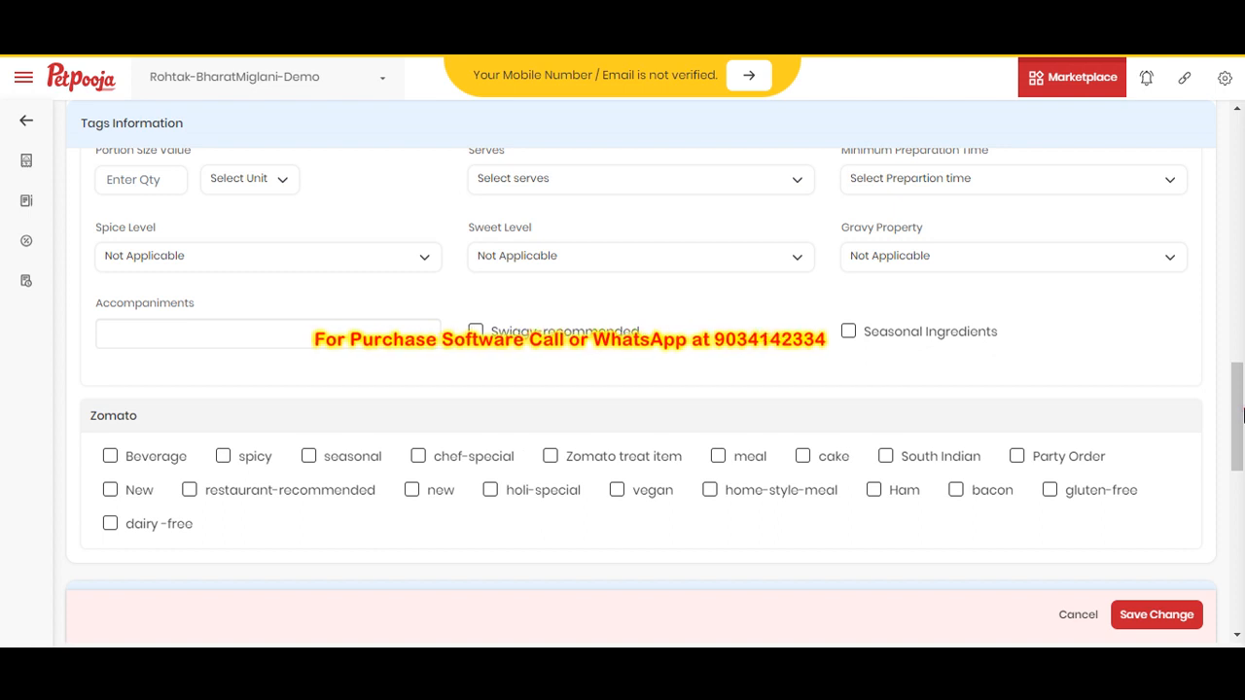
# Enable Addon Group for the item in the Variation/Addon section
pyautogui.moveTo(1242, 415); pyautogui.dragTo(1241, 496)
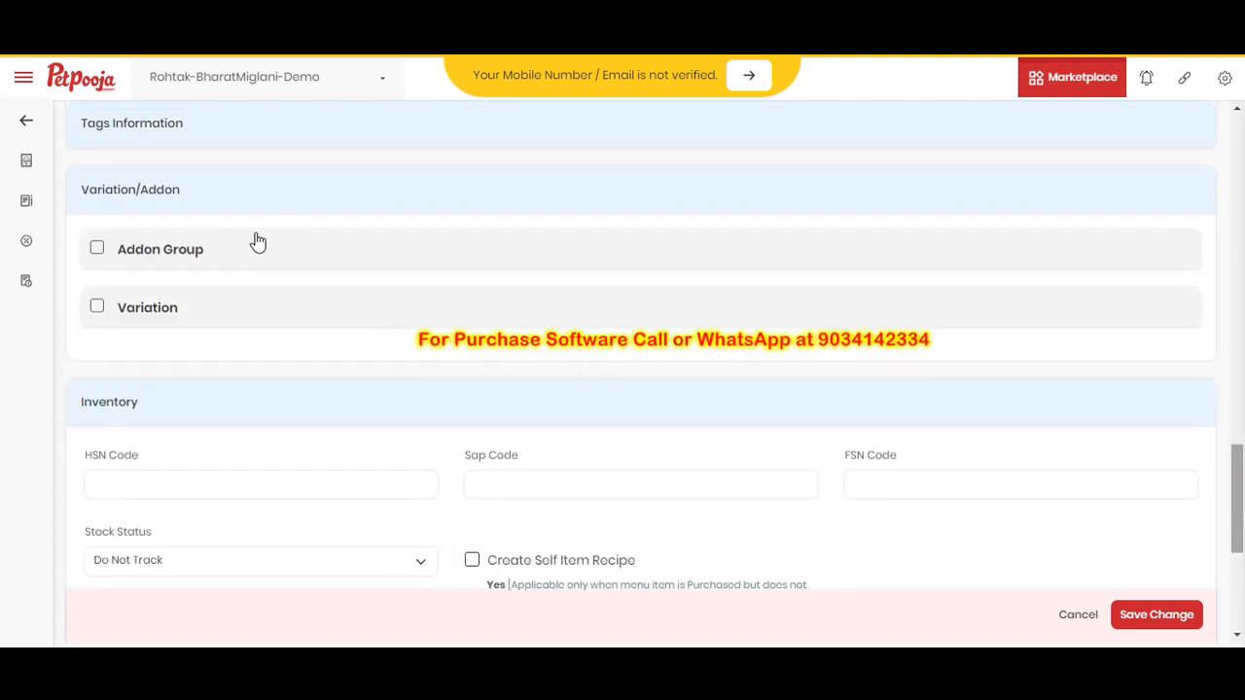
pyautogui.click(97, 249)
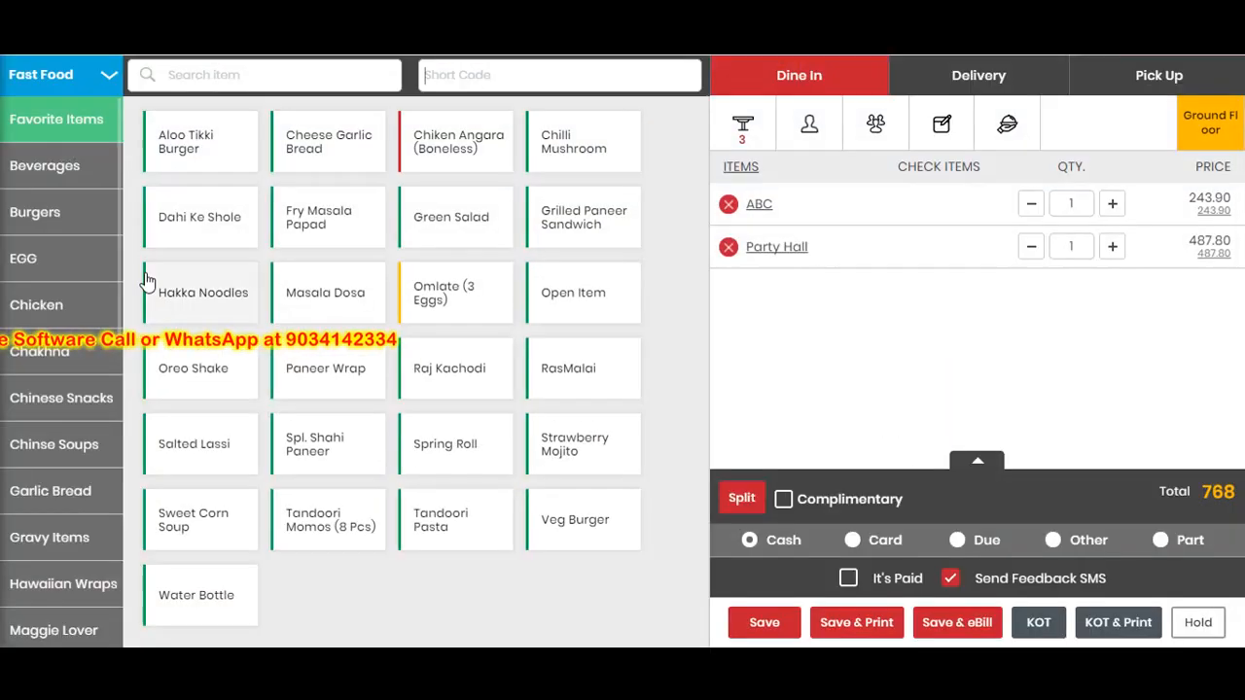
# On the billing screen, switch to the Pizza menu and open its Blast Of Love category
pyautogui.click(83, 85)
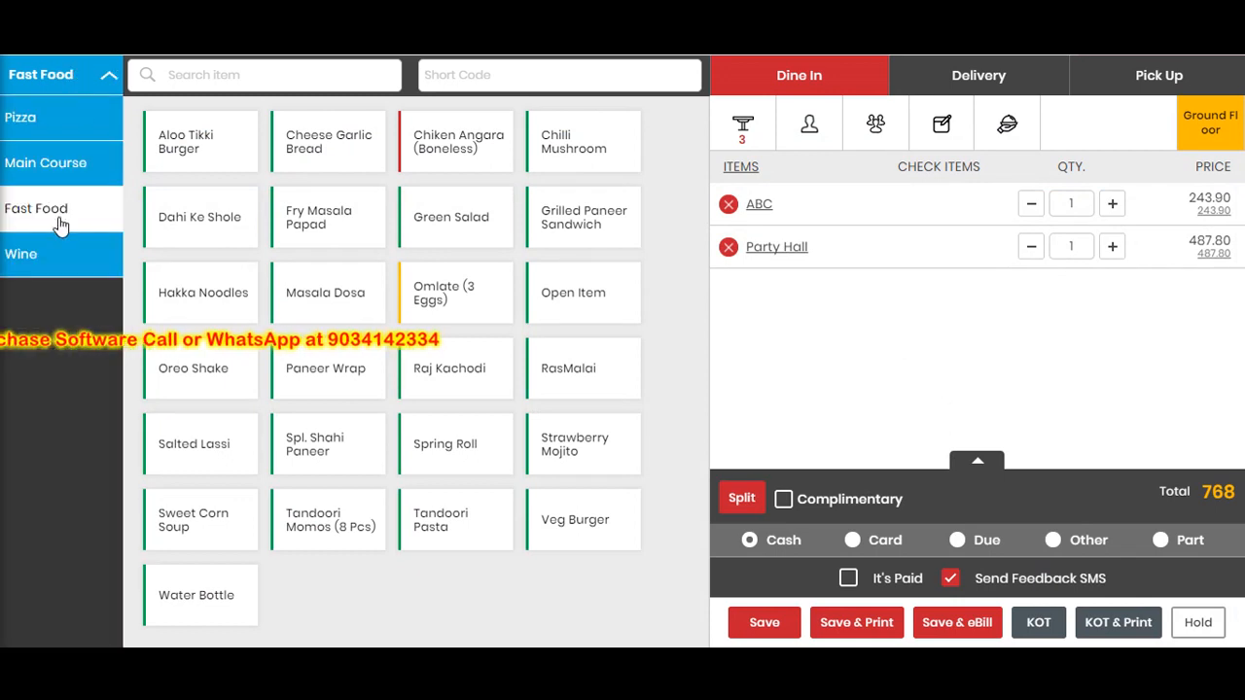
pyautogui.click(61, 121)
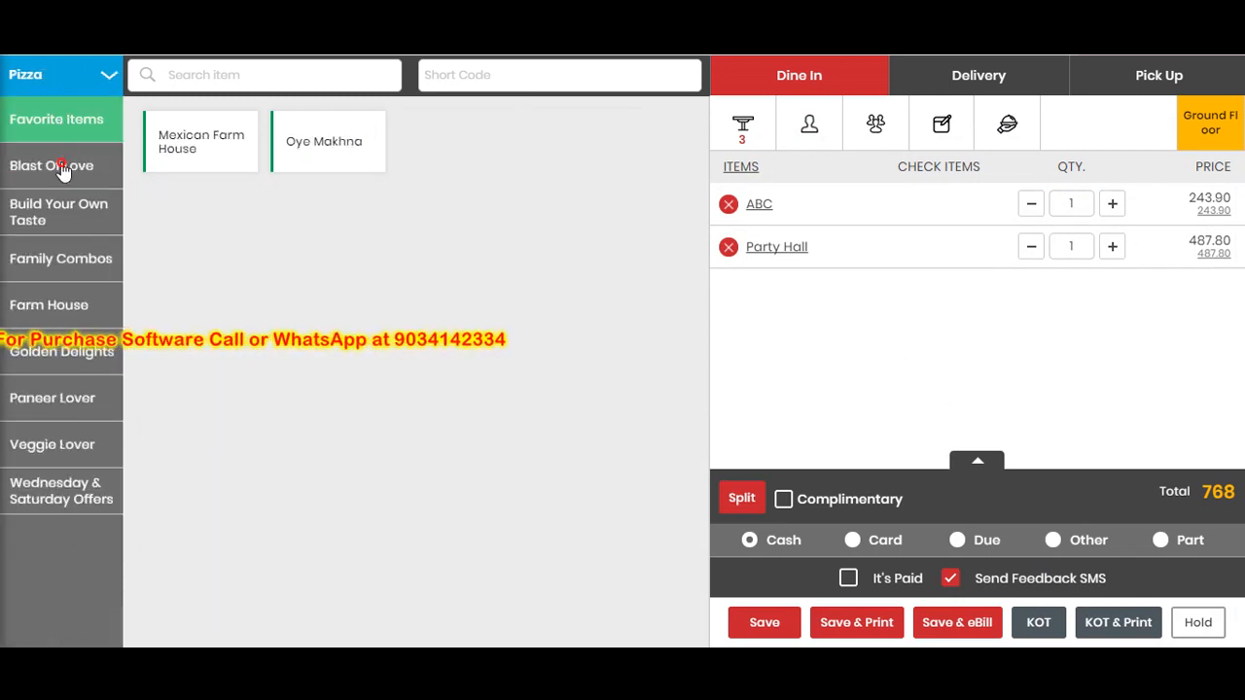
pyautogui.click(61, 172)
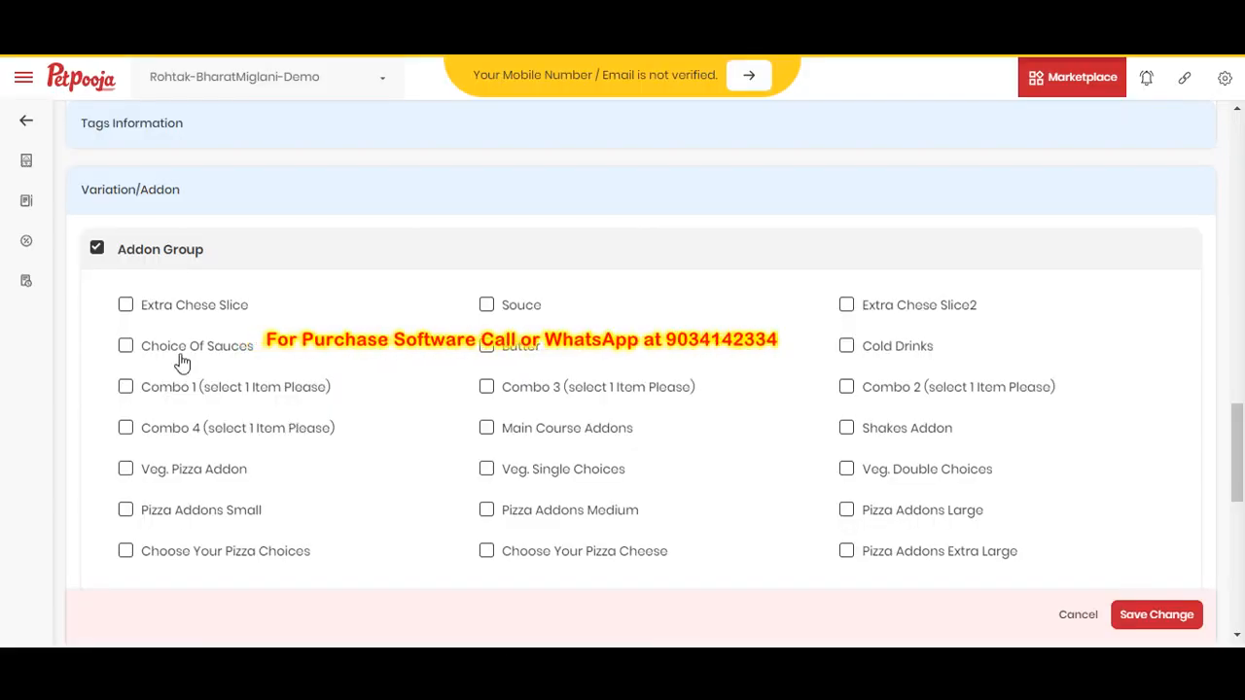
# On the item's edit page, select the Pizza Addons Small group and turn Addon Group off
pyautogui.click(128, 517)
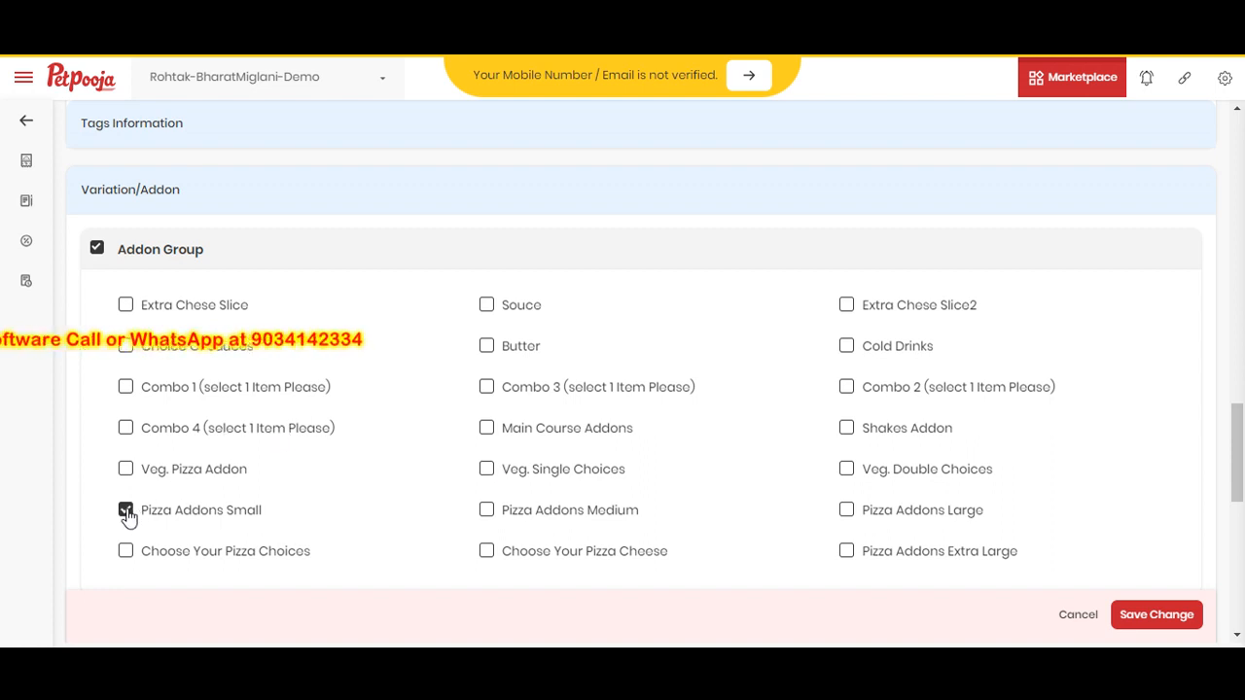
pyautogui.click(97, 249)
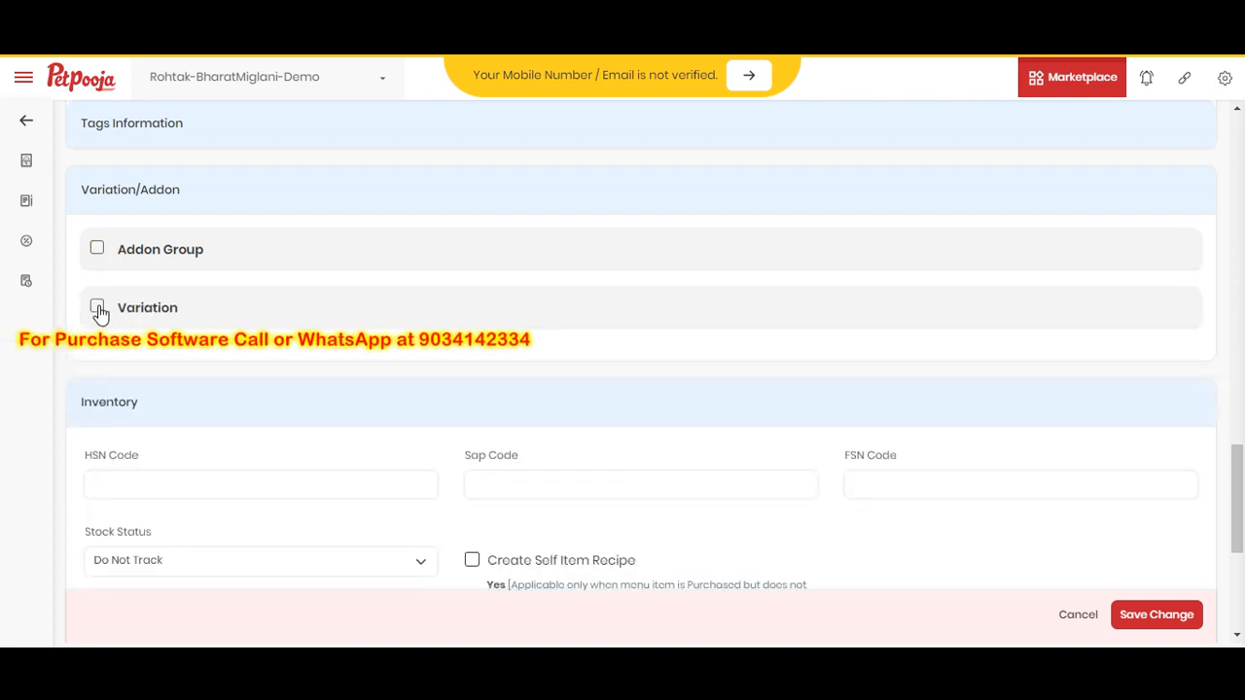
# Enable Variation for the item and examine its variation, price, container charges, Sap Code, profit margin and serves fields
pyautogui.click(98, 308)
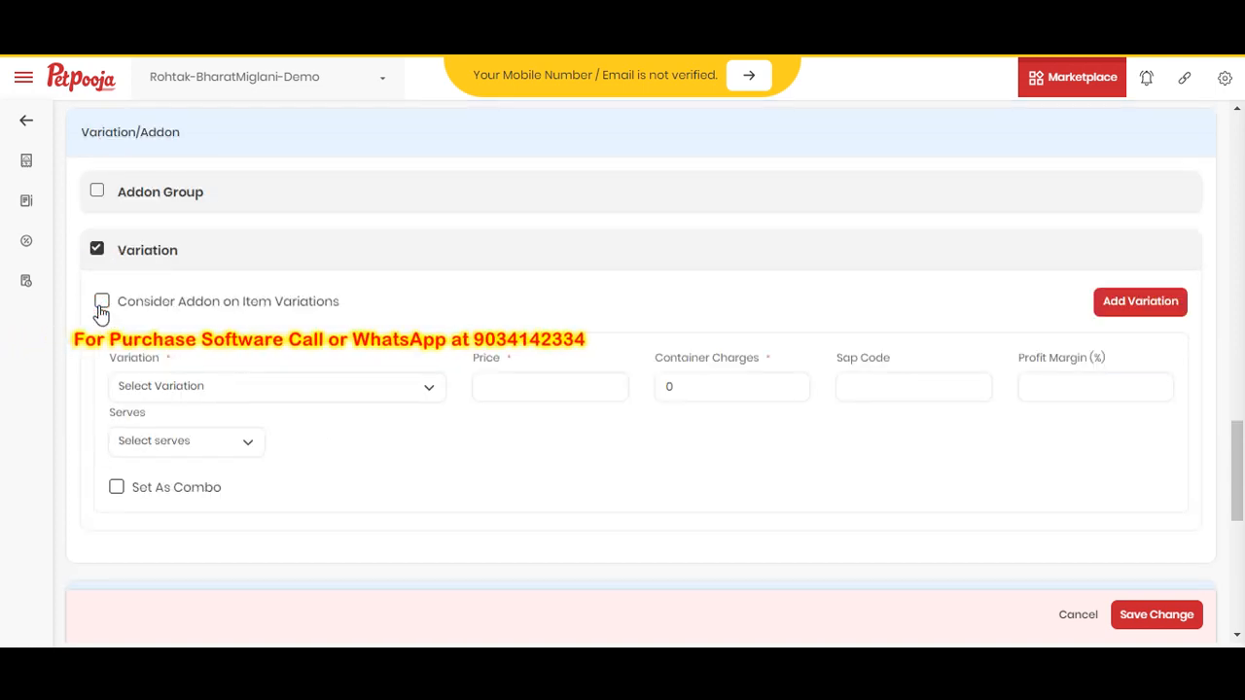
pyautogui.click(342, 391)
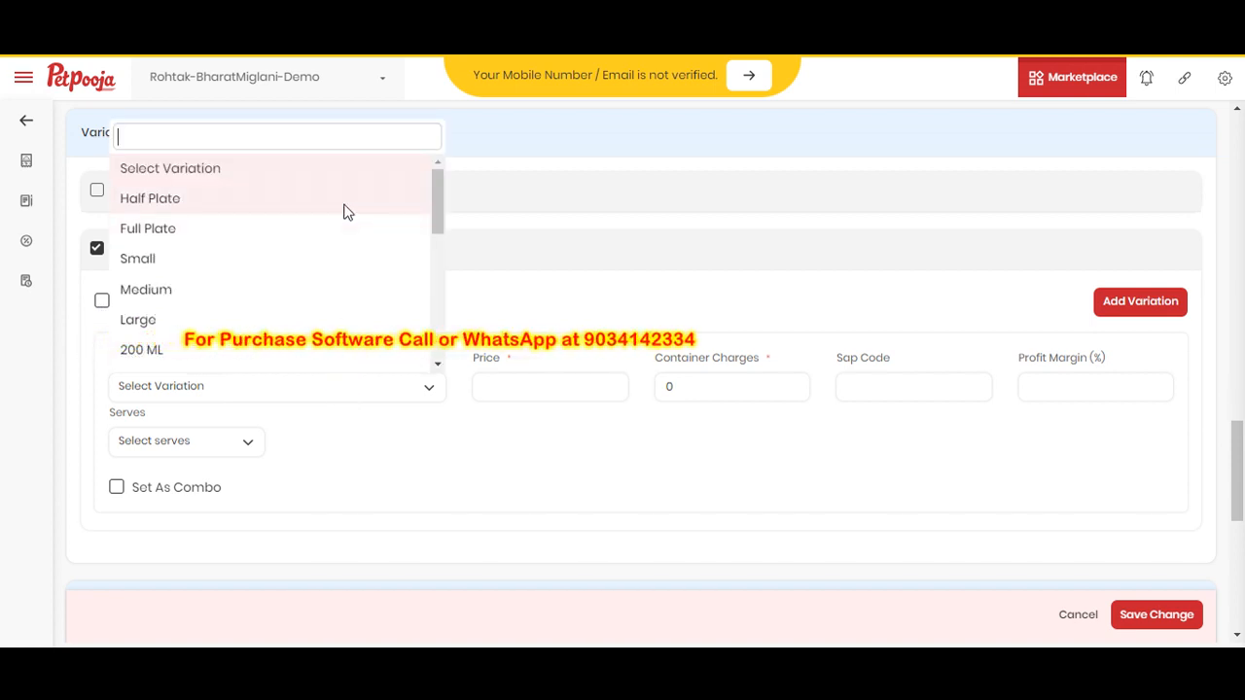
pyautogui.click(517, 465)
pyautogui.click(570, 386)
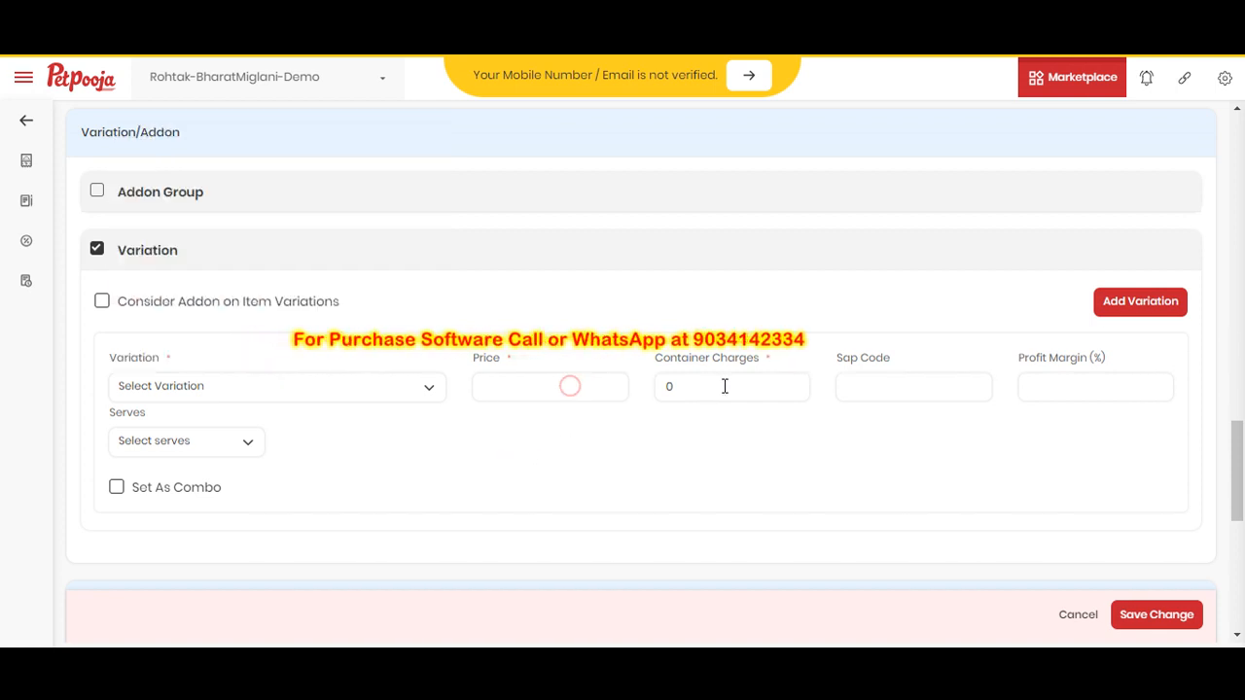
pyautogui.click(724, 386)
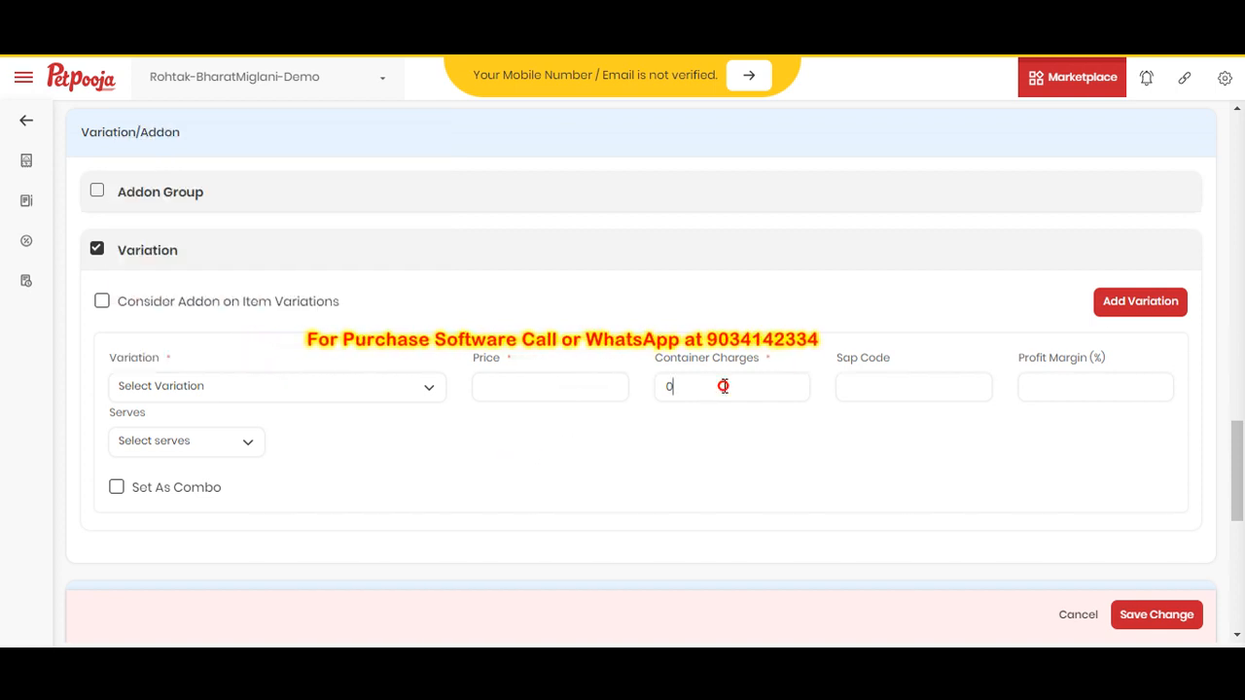
pyautogui.click(885, 391)
pyautogui.click(1090, 387)
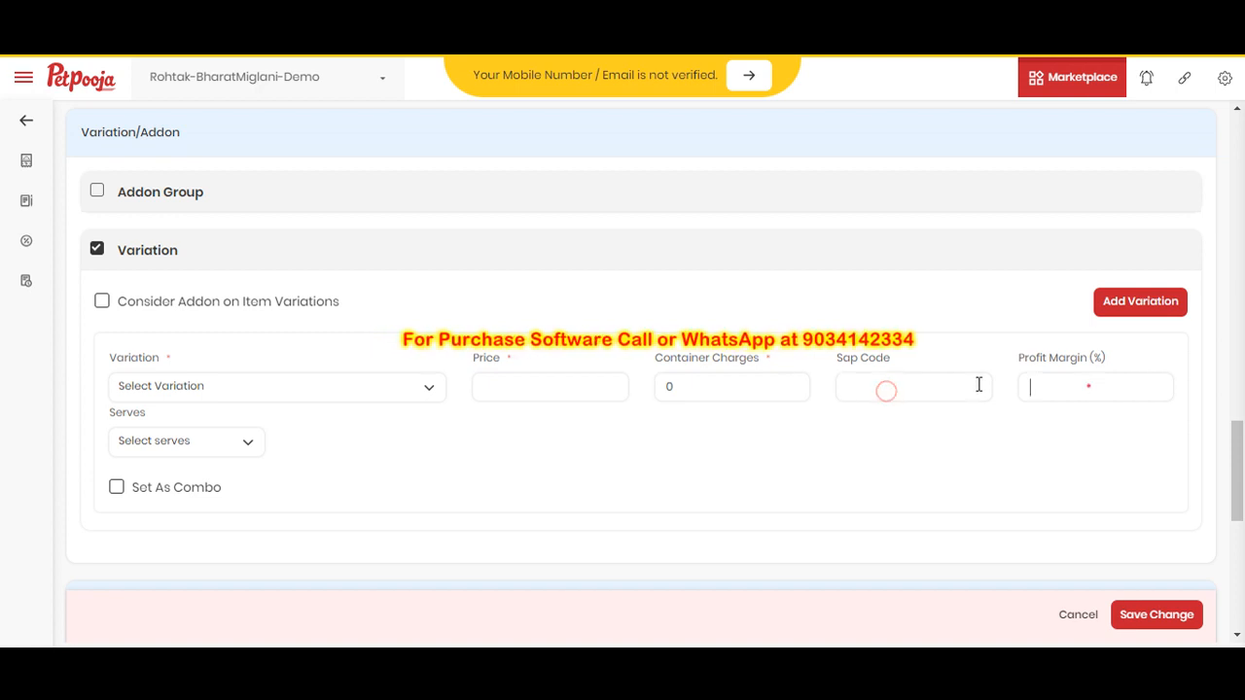
pyautogui.click(235, 444)
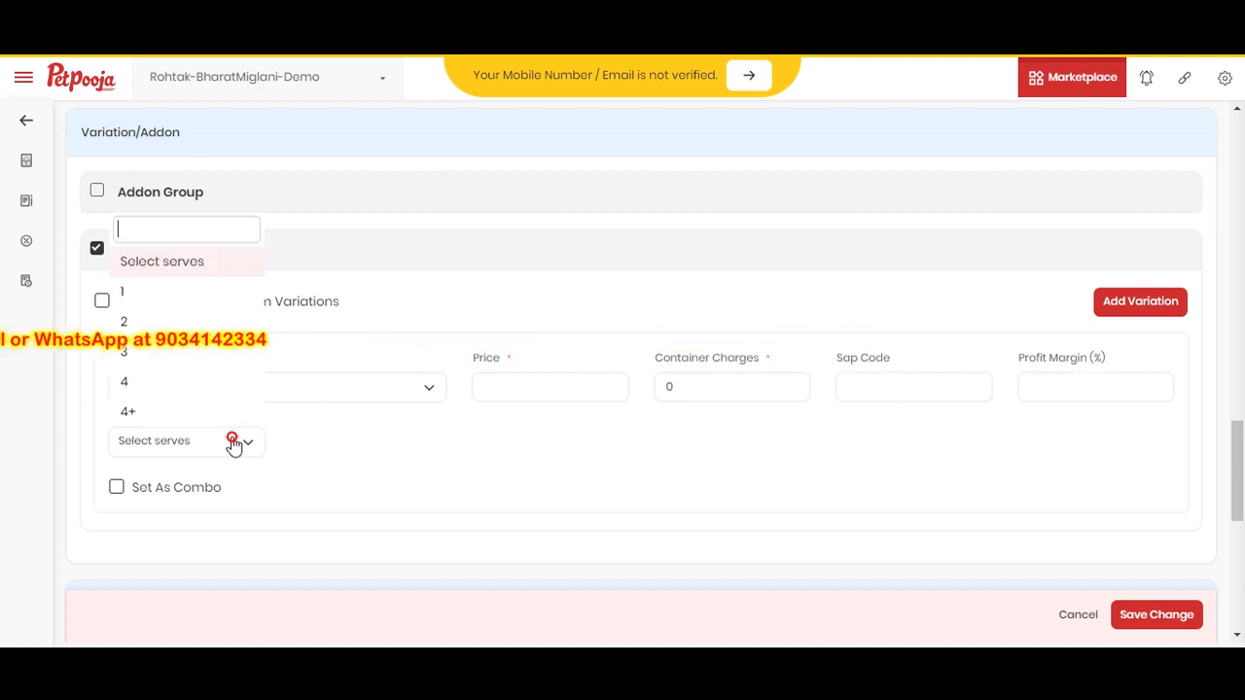
pyautogui.click(319, 454)
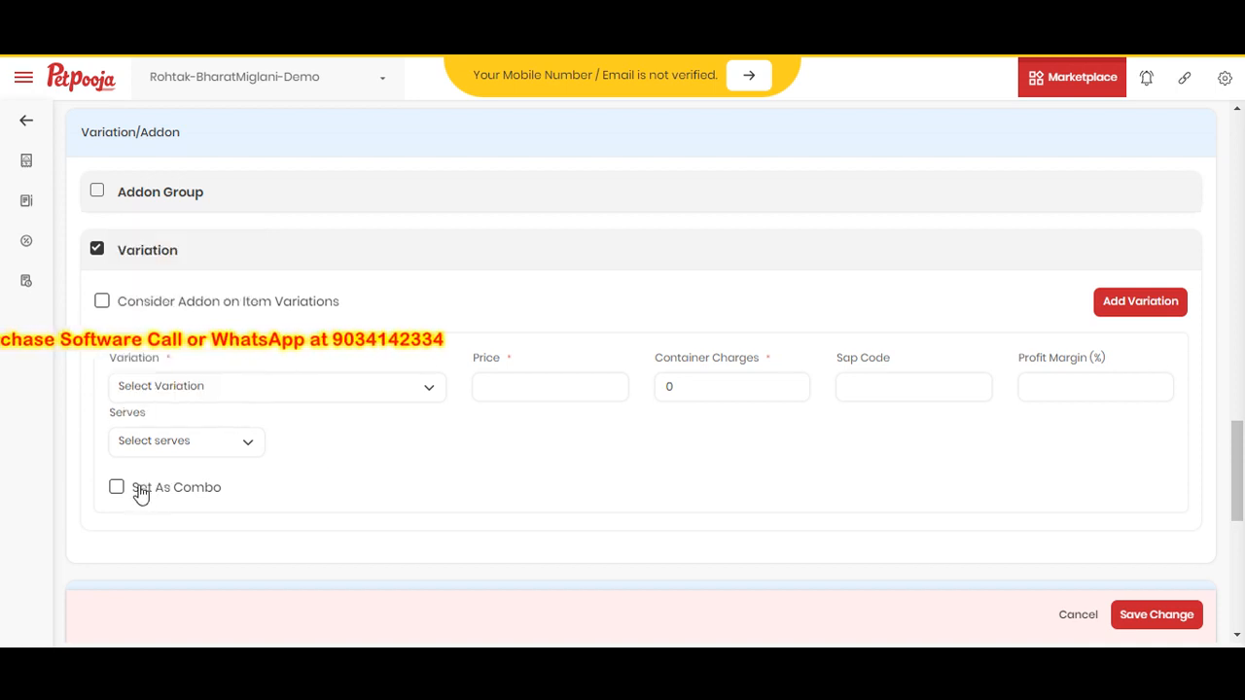
# Choose Half Plate as the item's first variation and add a second variation row
pyautogui.click(340, 389)
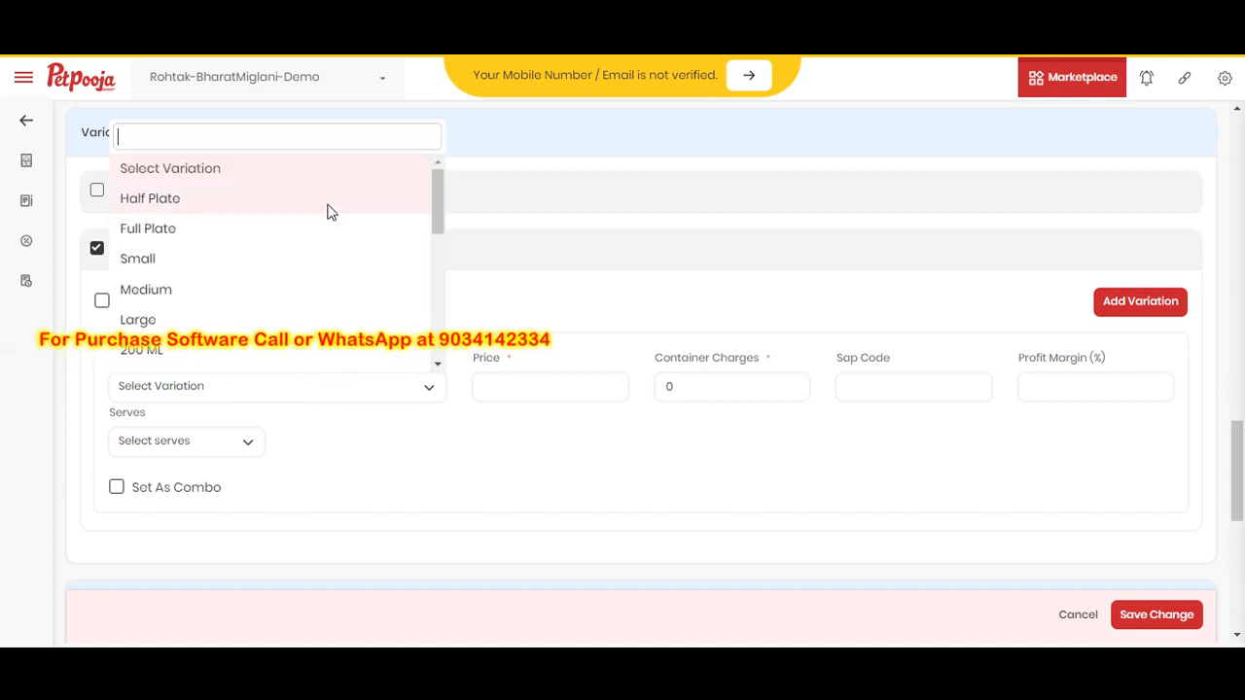
pyautogui.click(327, 204)
pyautogui.click(1136, 304)
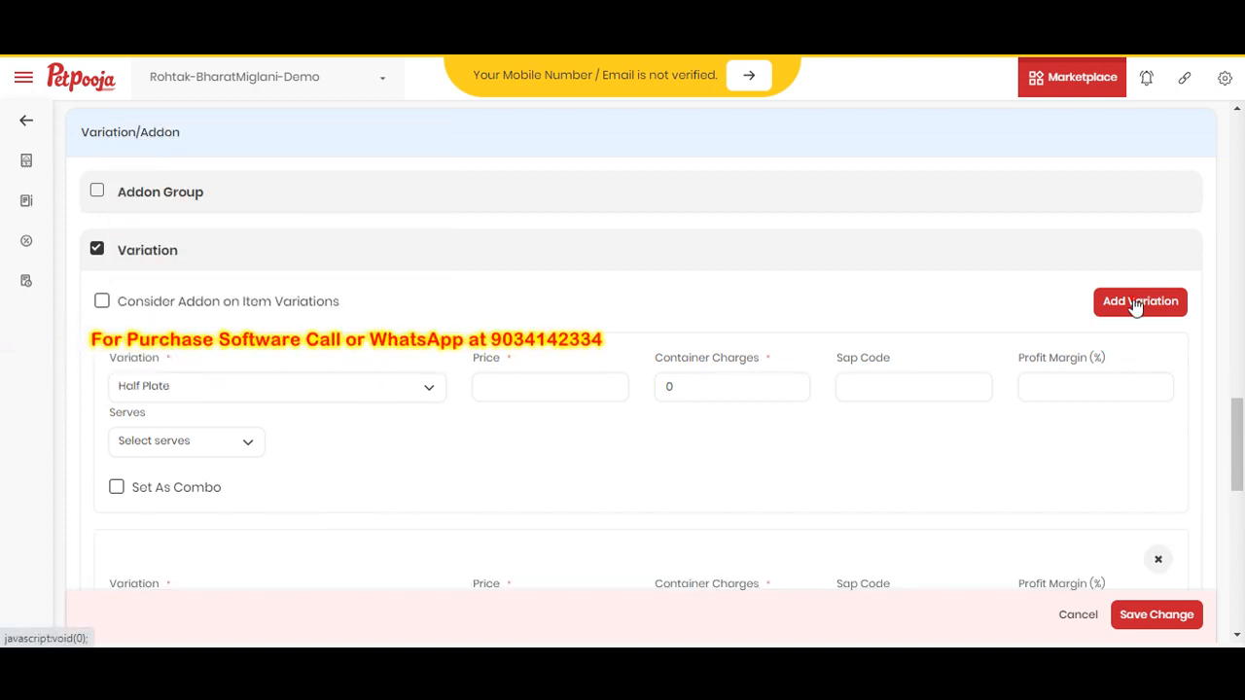
pyautogui.scroll(-2, 1243, 443)
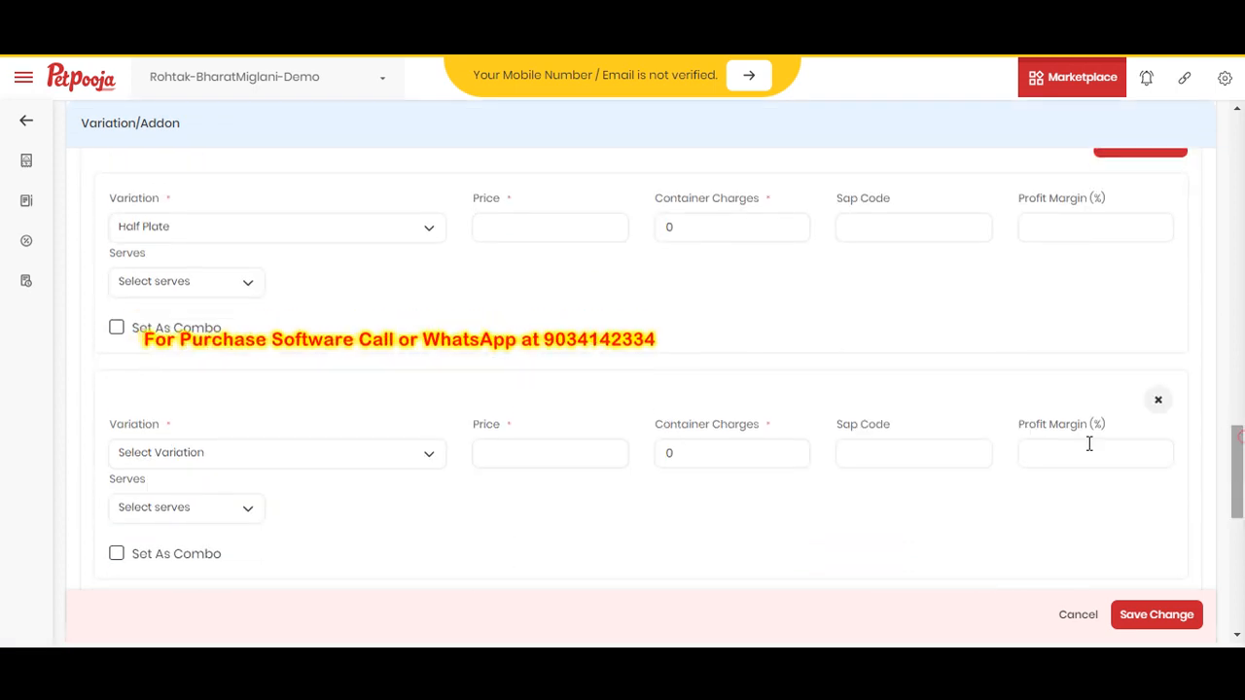
# Check the variation choices for the second row, and turn Variation off for the item
pyautogui.click(411, 463)
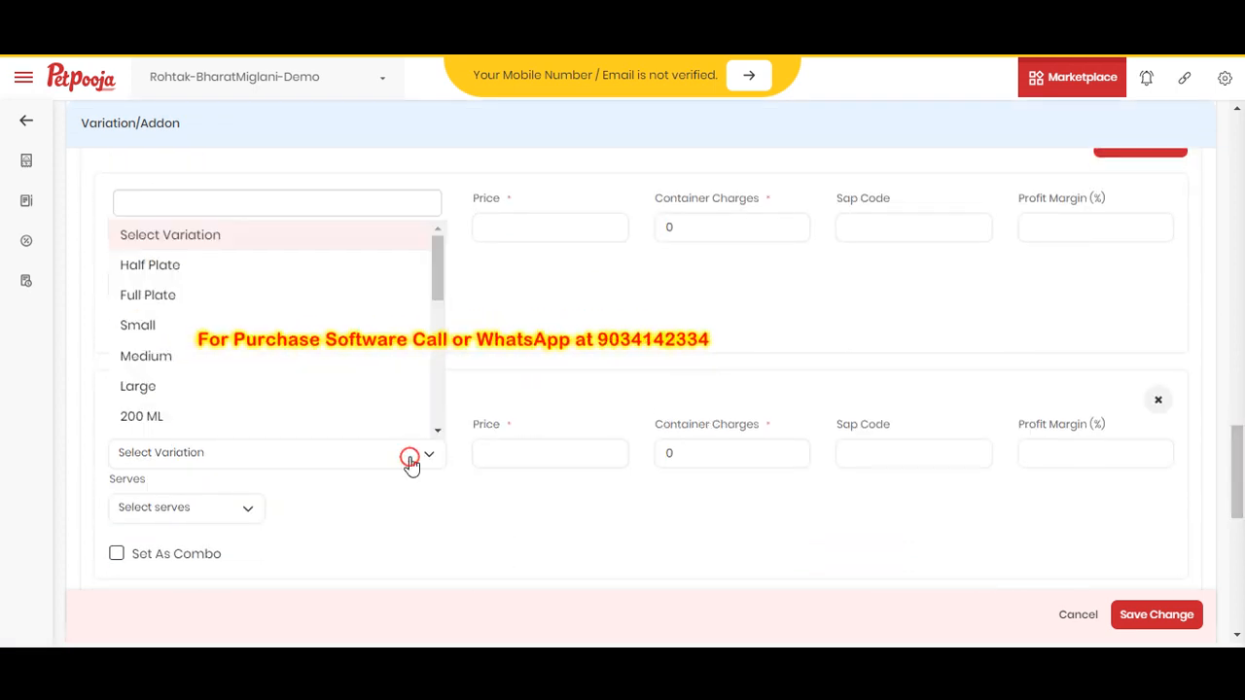
pyautogui.click(410, 458)
pyautogui.moveTo(1242, 475); pyautogui.dragTo(1242, 440)
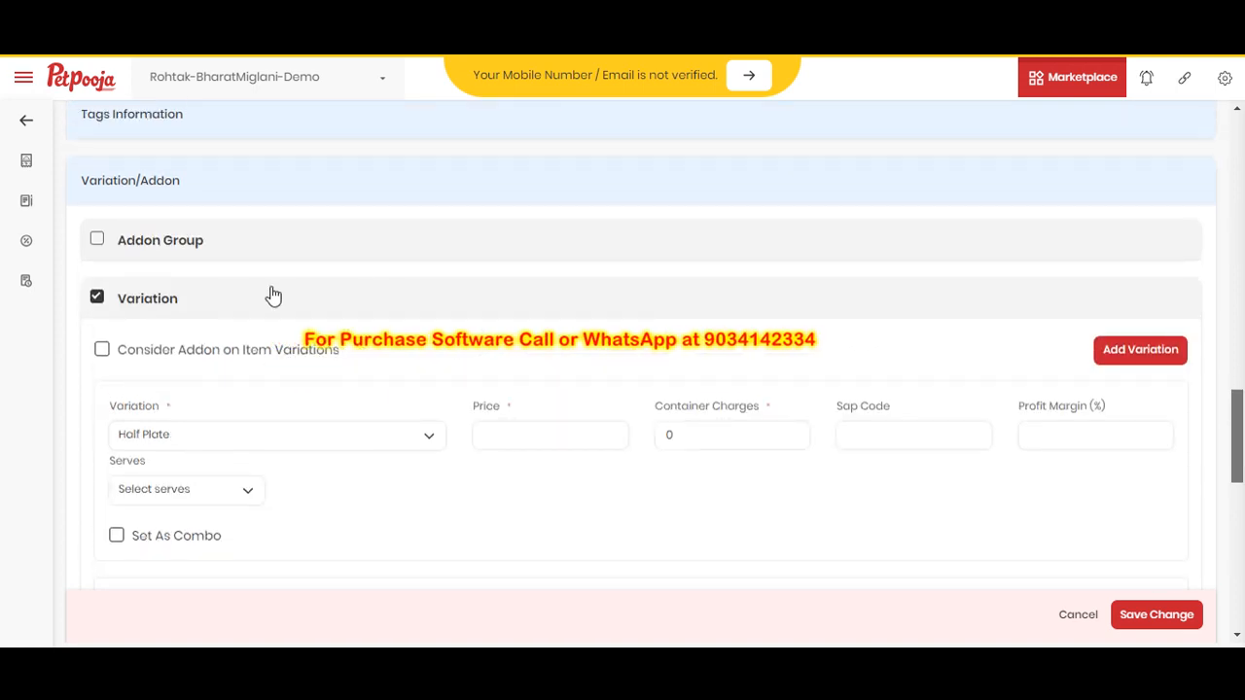
pyautogui.click(98, 301)
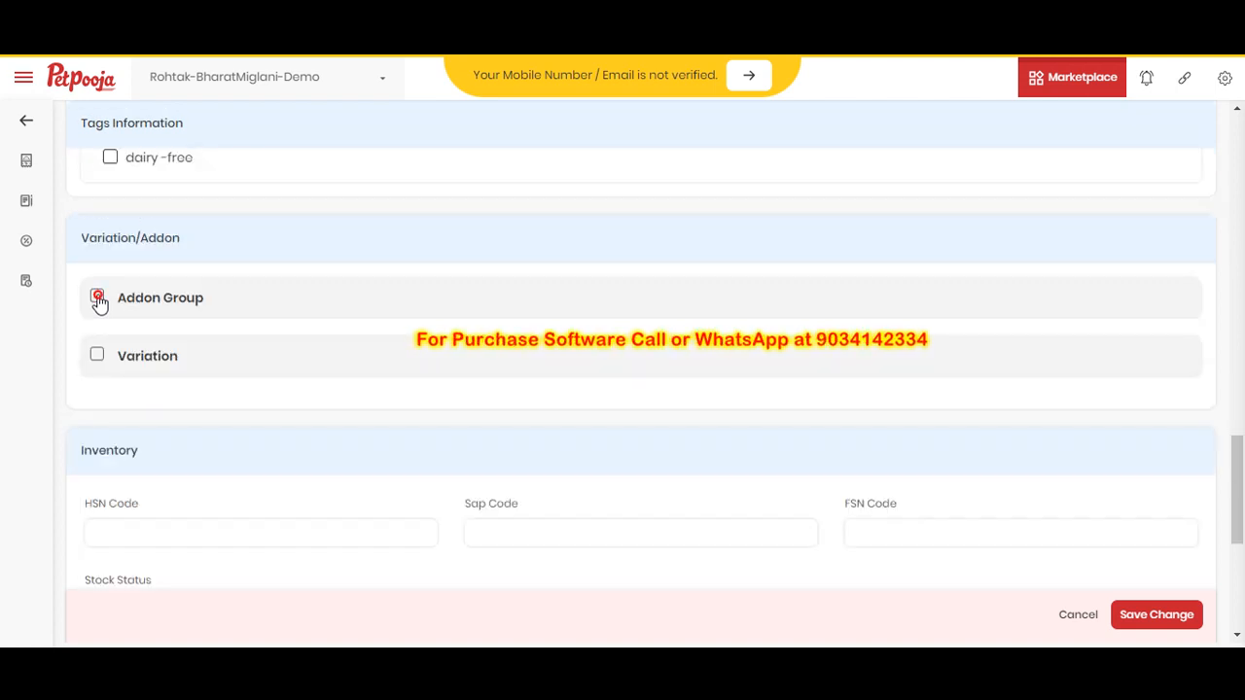
# Examine the item's Inventory section, including the code fields, Stock Status options, self item recipe setting and Nutrition field
pyautogui.scroll(-3, 1241, 466)
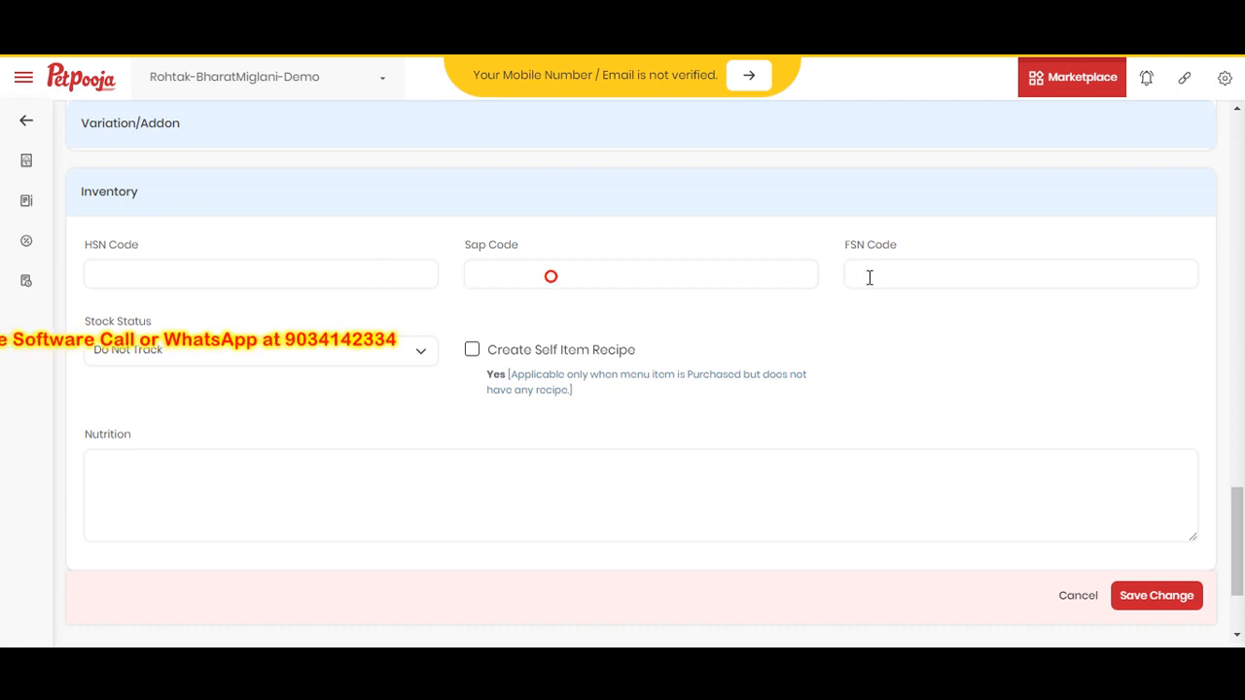
pyautogui.click(362, 354)
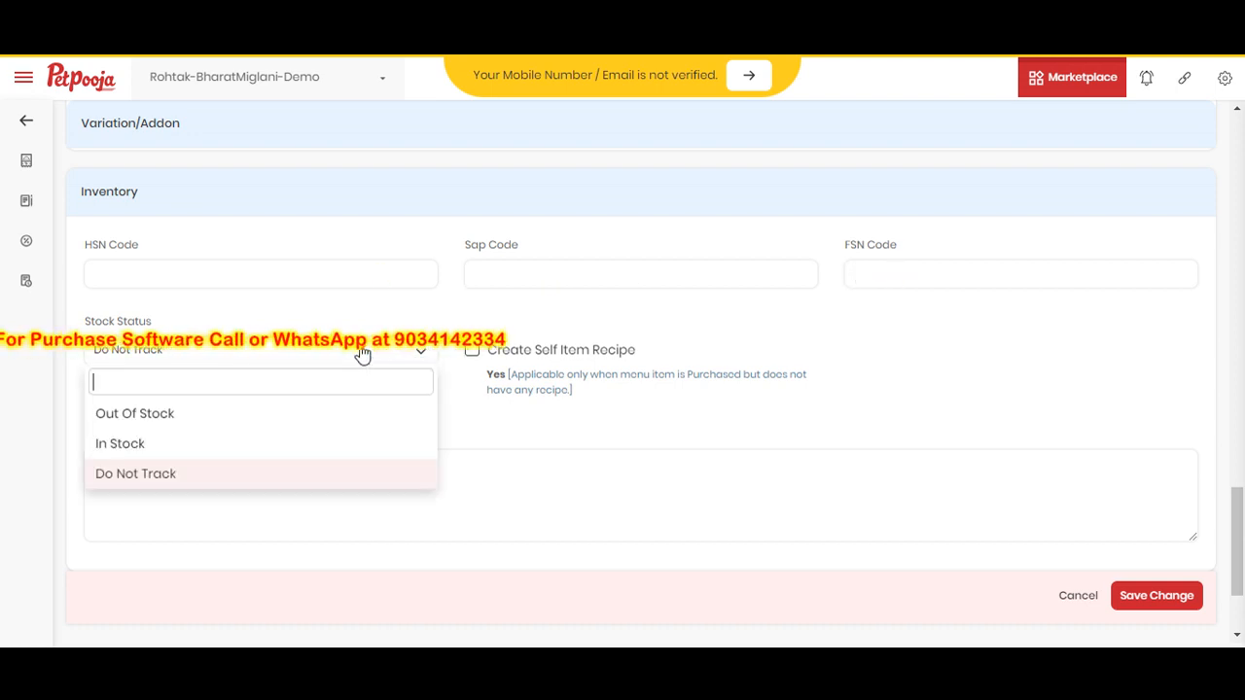
pyautogui.click(826, 462)
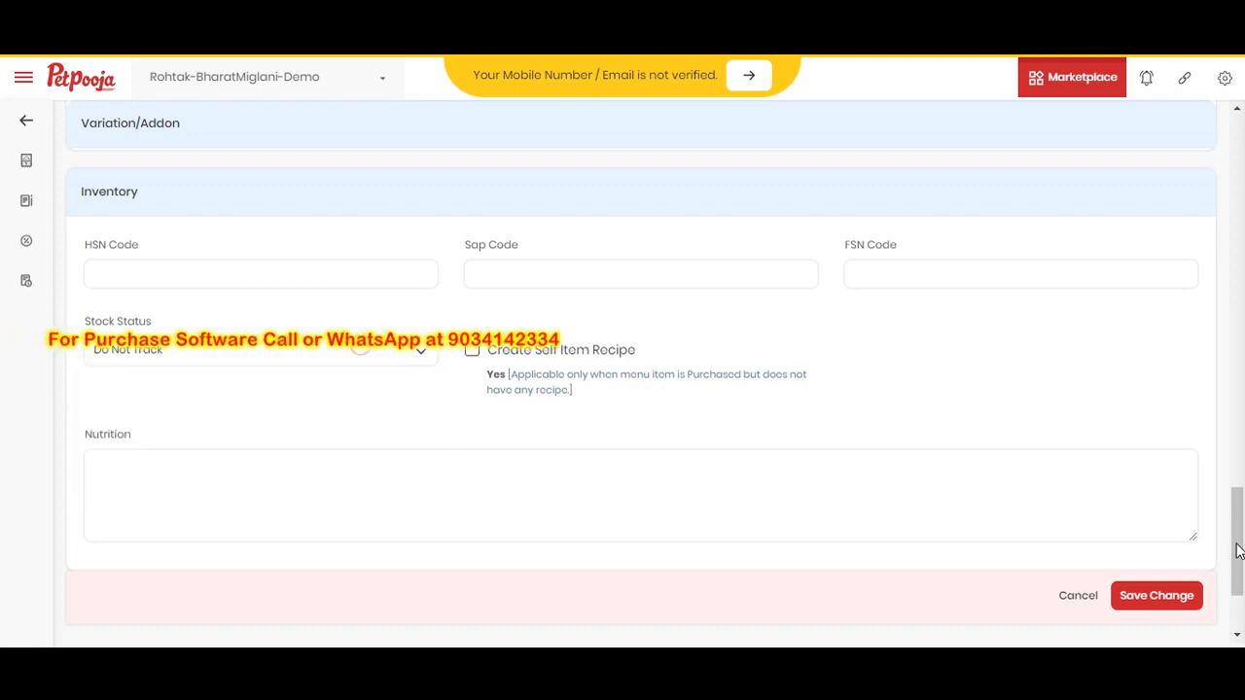
pyautogui.moveTo(1242, 542); pyautogui.dragTo(1241, 557)
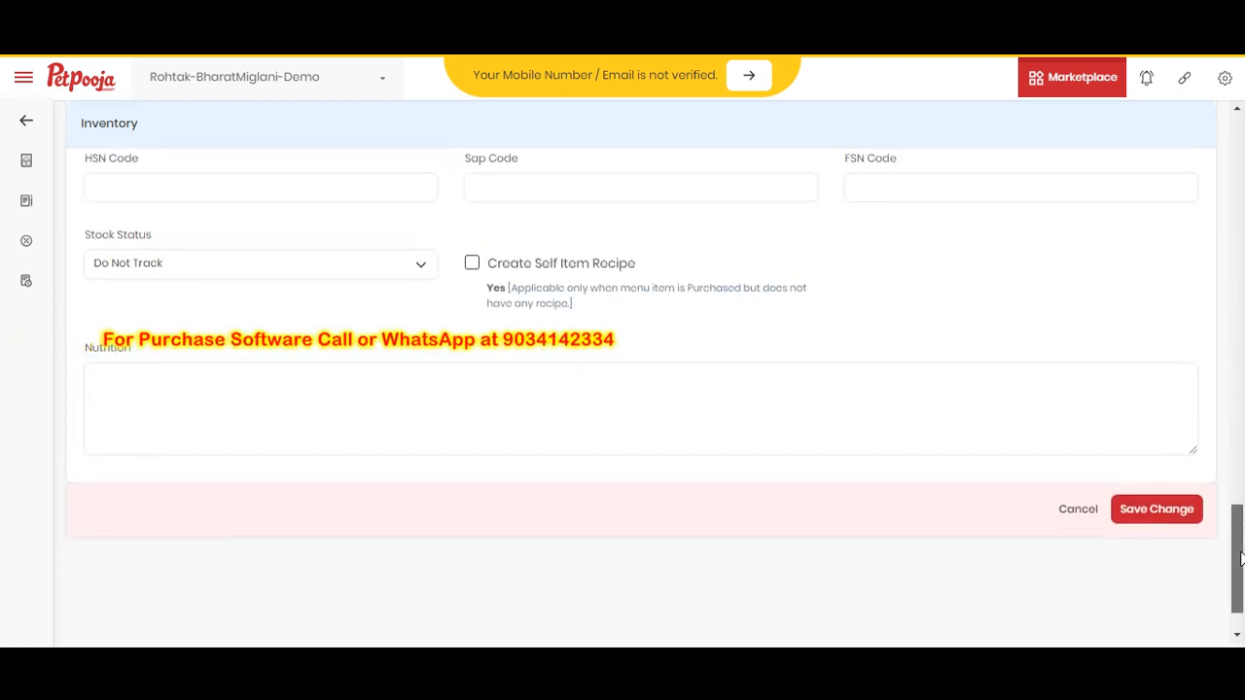